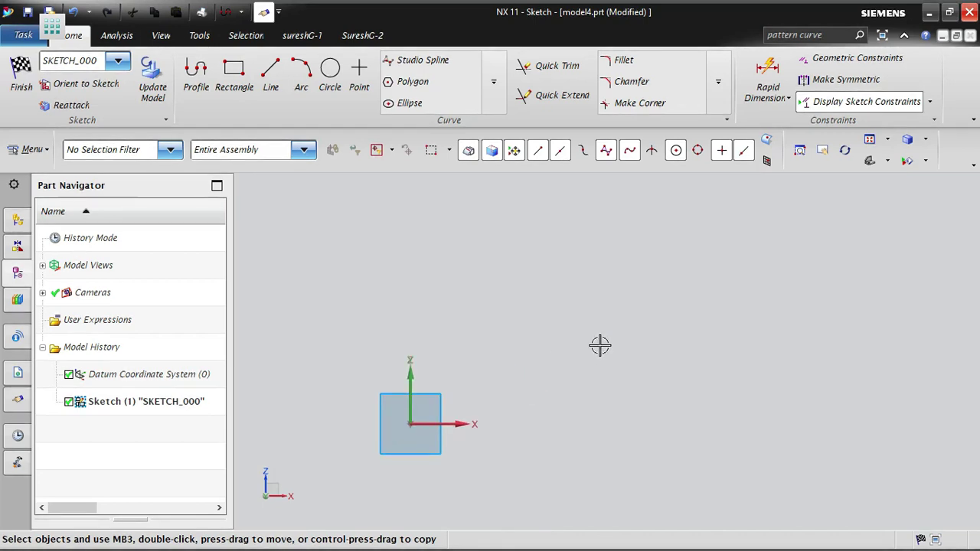
- Draw a 201 × 68 rectangle starting at the sketch origin
click(237, 71)
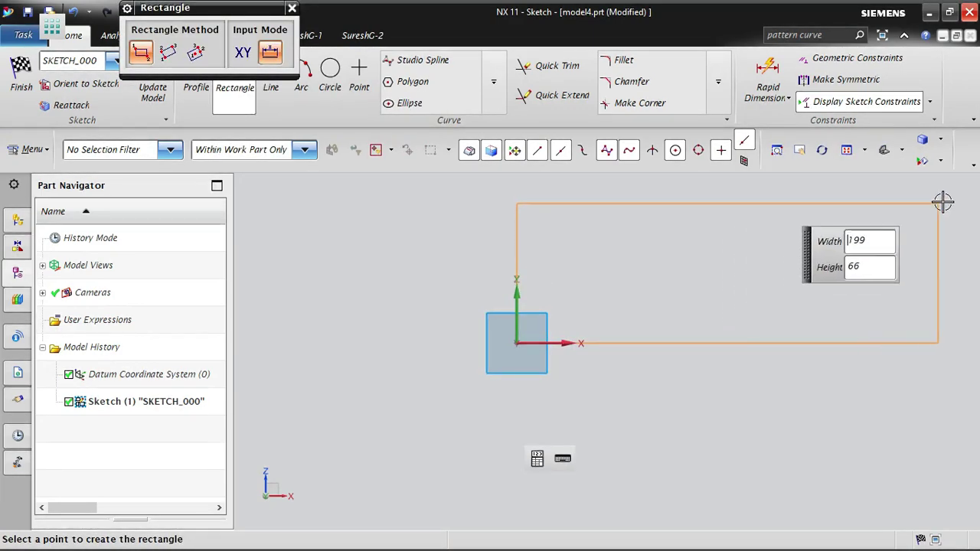
click(941, 199)
scroll(351, 503, down, 3)
scroll(537, 500, up, 3)
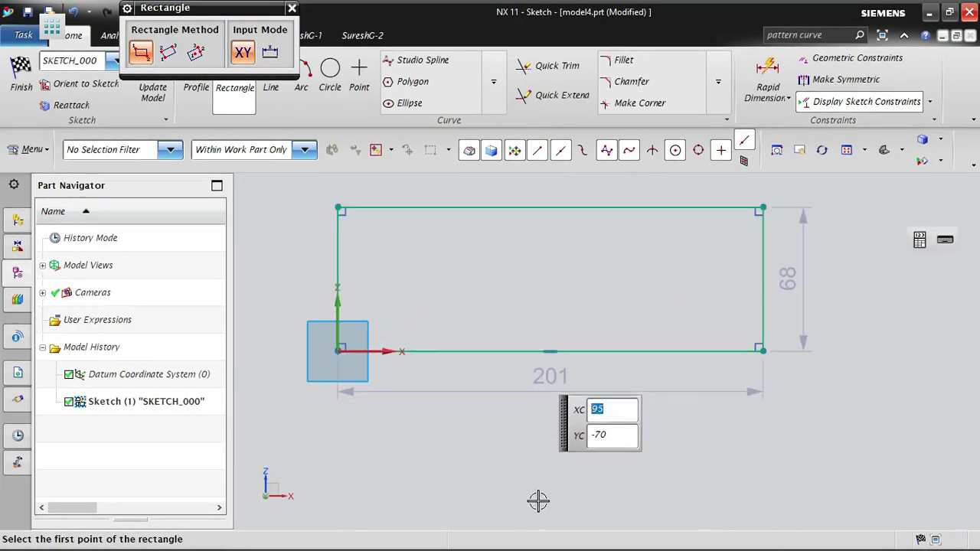
key(Escape)
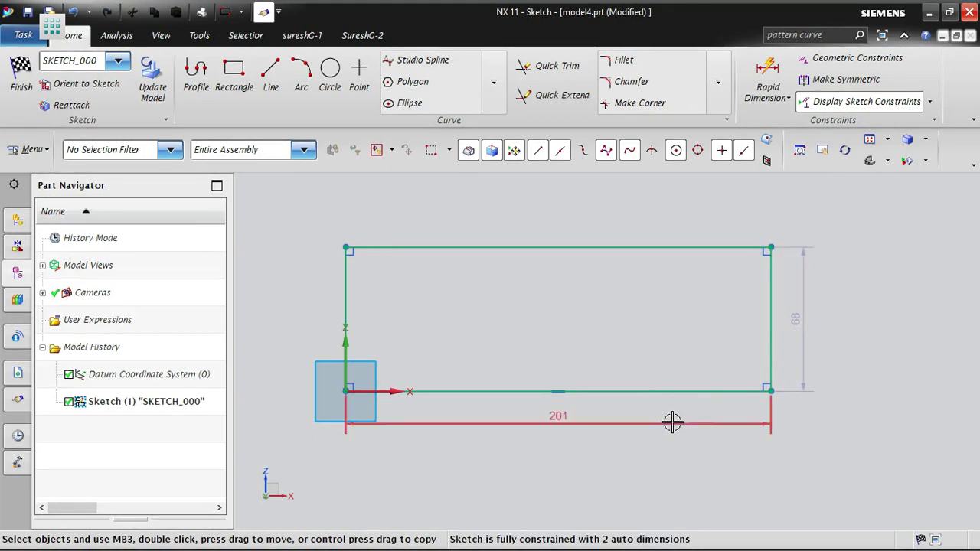
- Delete the 68 and 201 dimensions and turn off Continuous Auto Dimensioning
click(796, 318)
key(Delete)
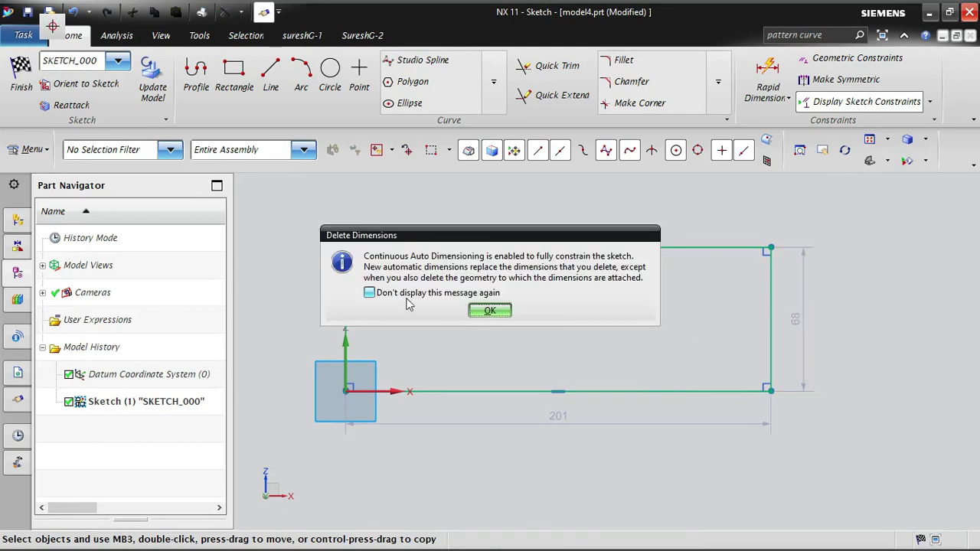
click(489, 310)
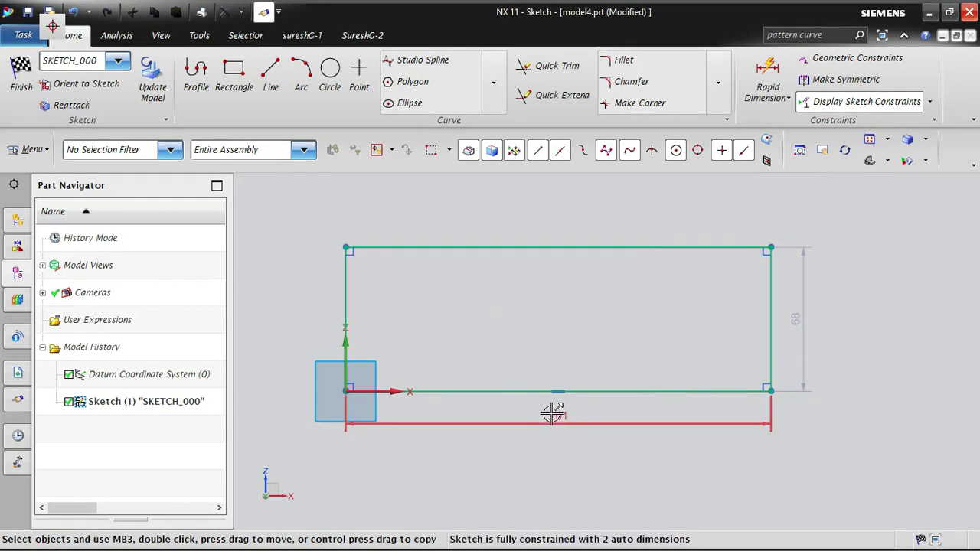
click(553, 413)
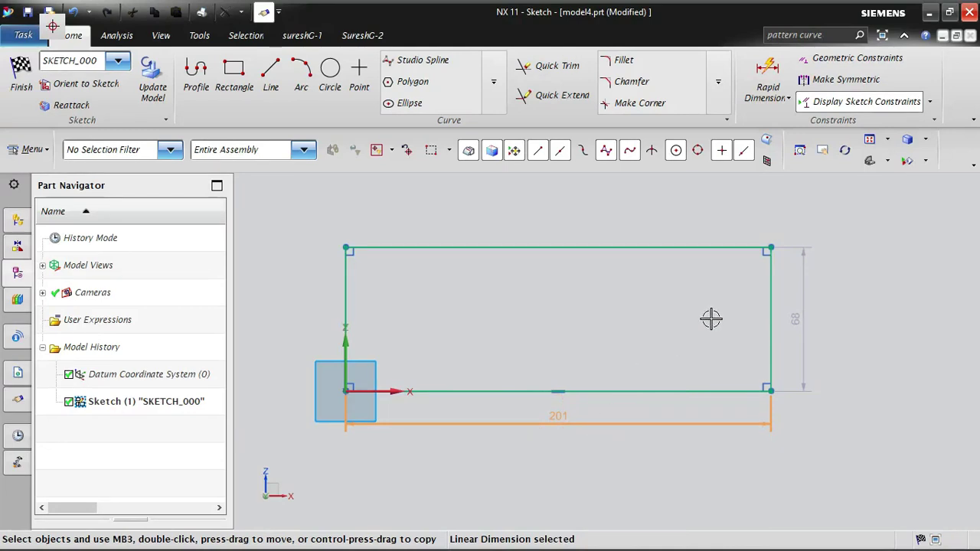
key(Delete)
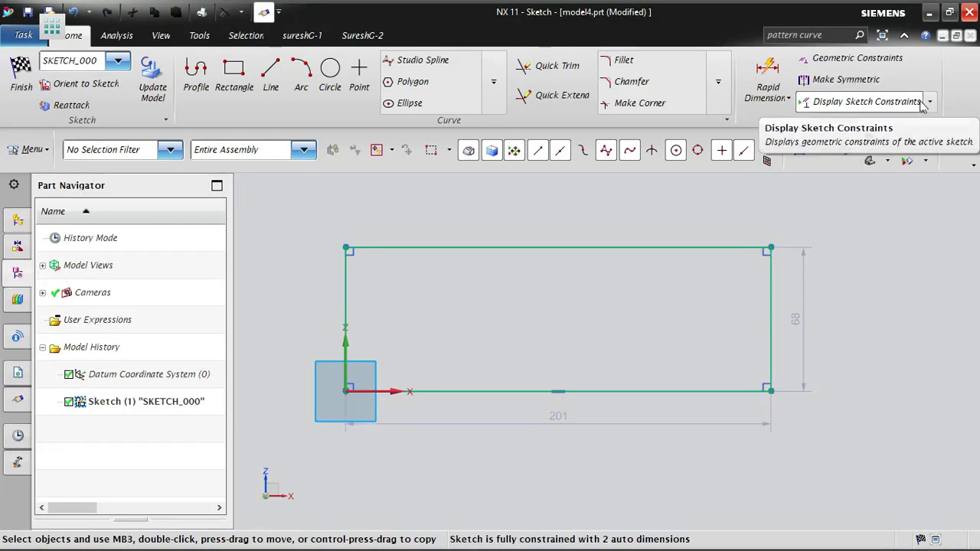
click(929, 101)
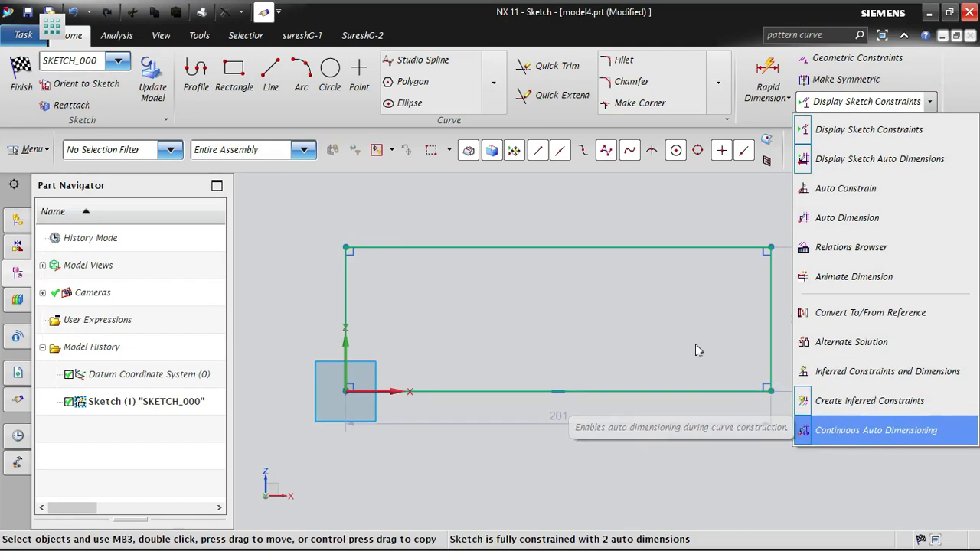
click(827, 430)
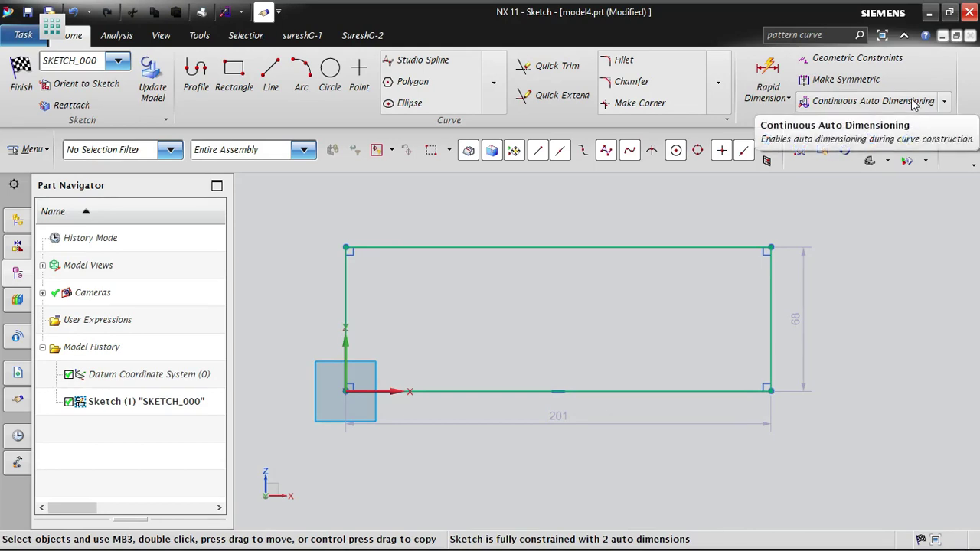
- Delete the rectangle's 68 and 201 dimensions again, then start a new rectangle with R
click(807, 312)
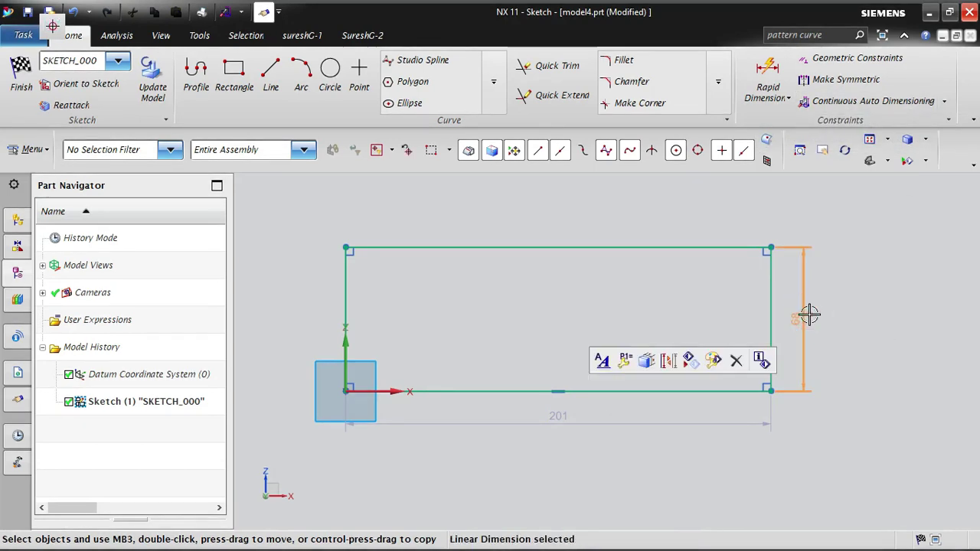
key(Delete)
click(577, 427)
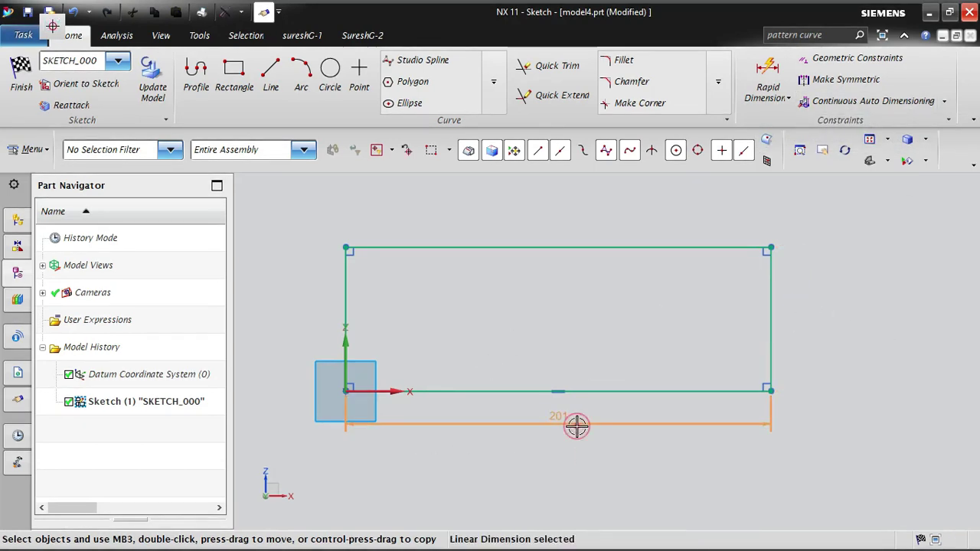
key(Delete)
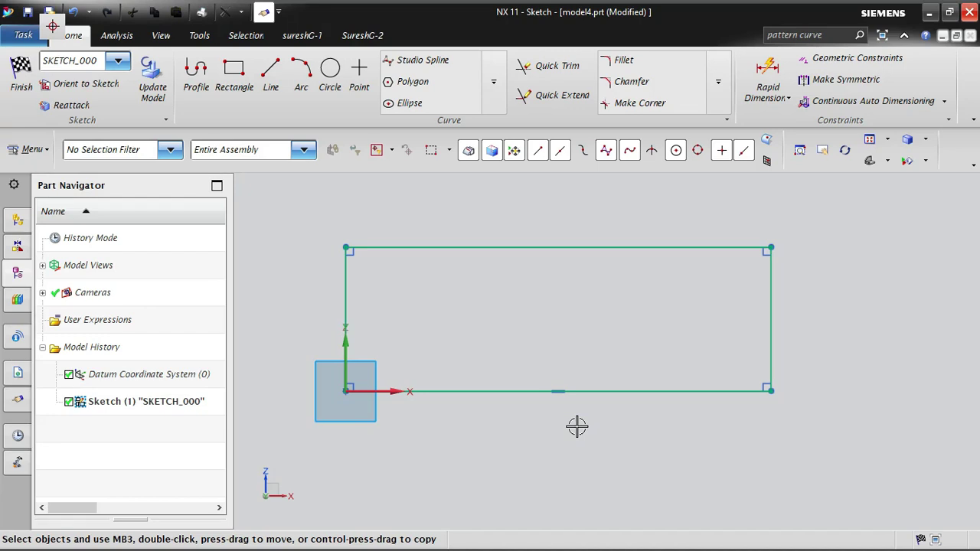
click(944, 101)
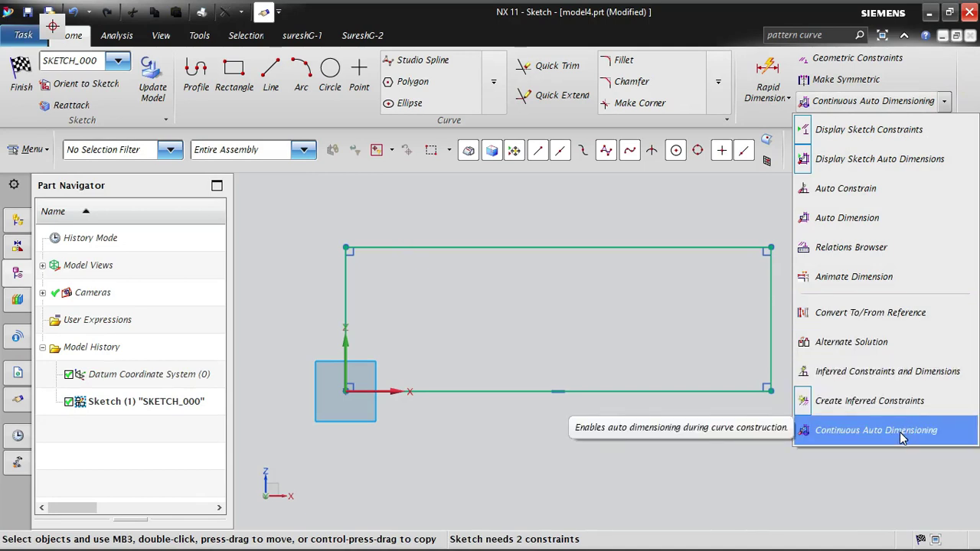
click(709, 483)
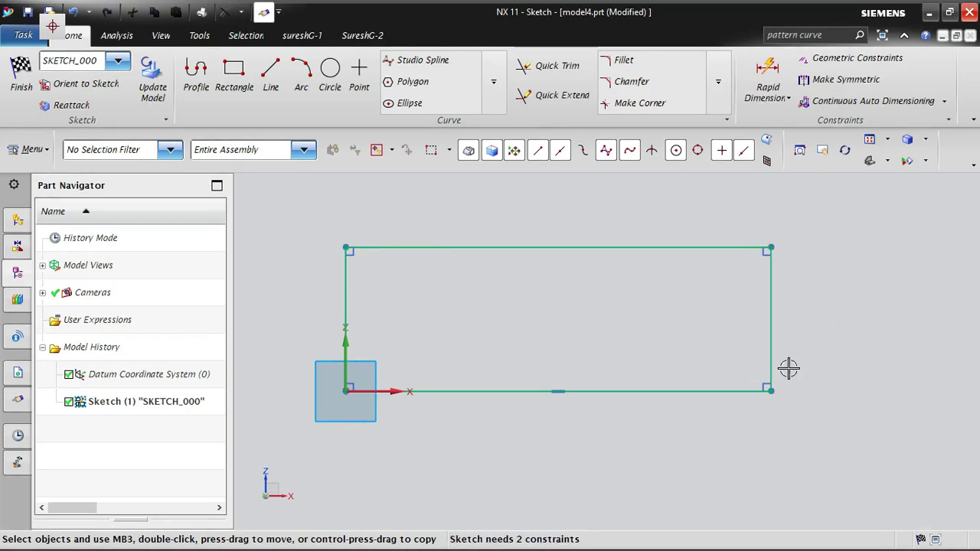
key(r)
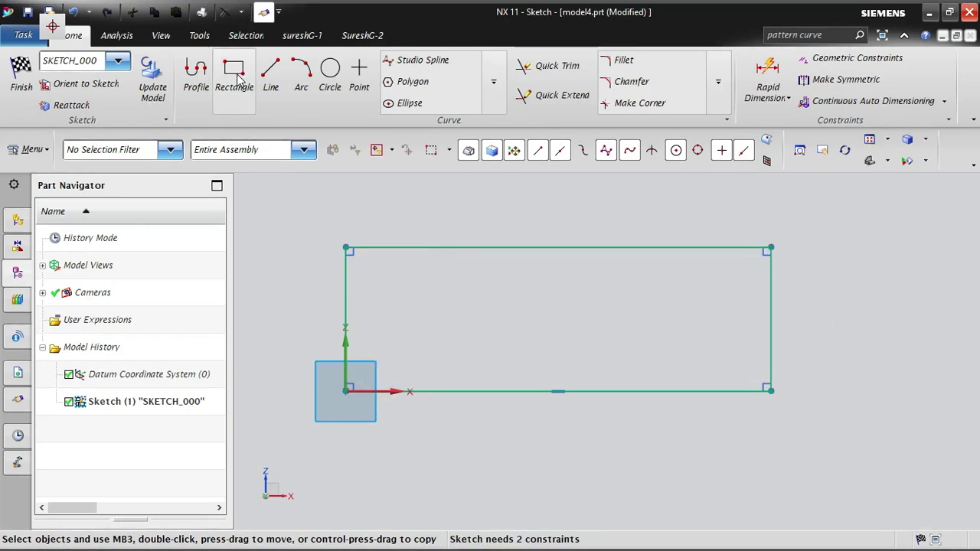
- Draw a small second rectangle near the origin, inside the big rectangle's lower-left corner
click(371, 353)
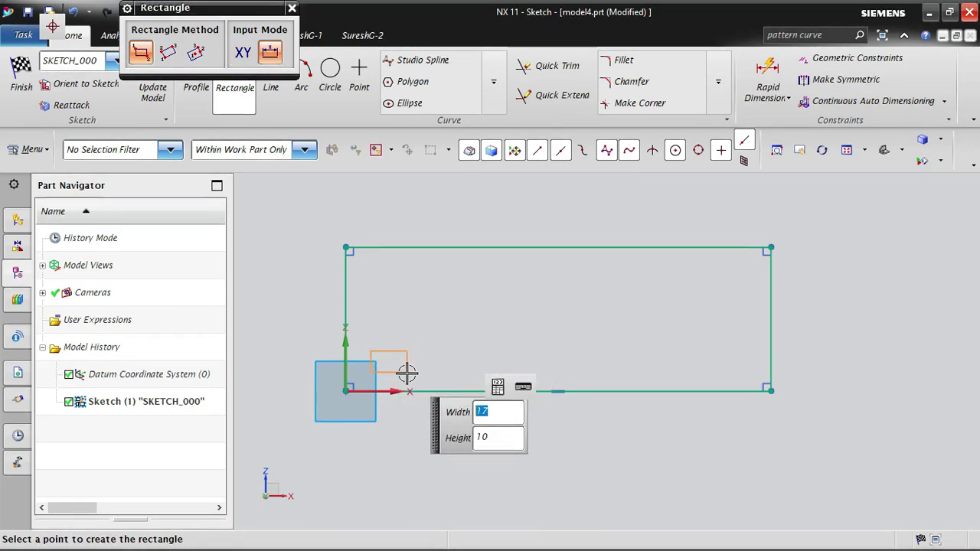
click(404, 375)
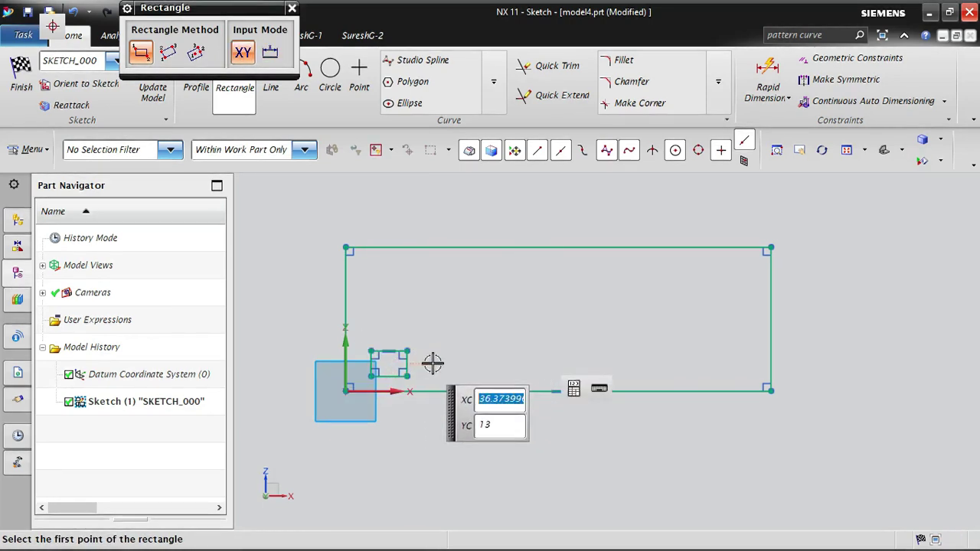
scroll(361, 327, up, 2)
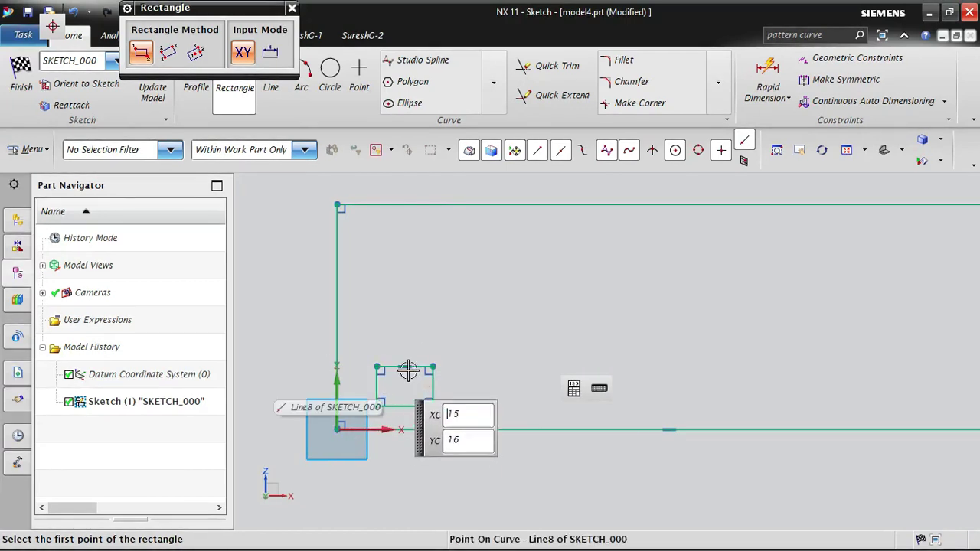
scroll(376, 367, down, 2)
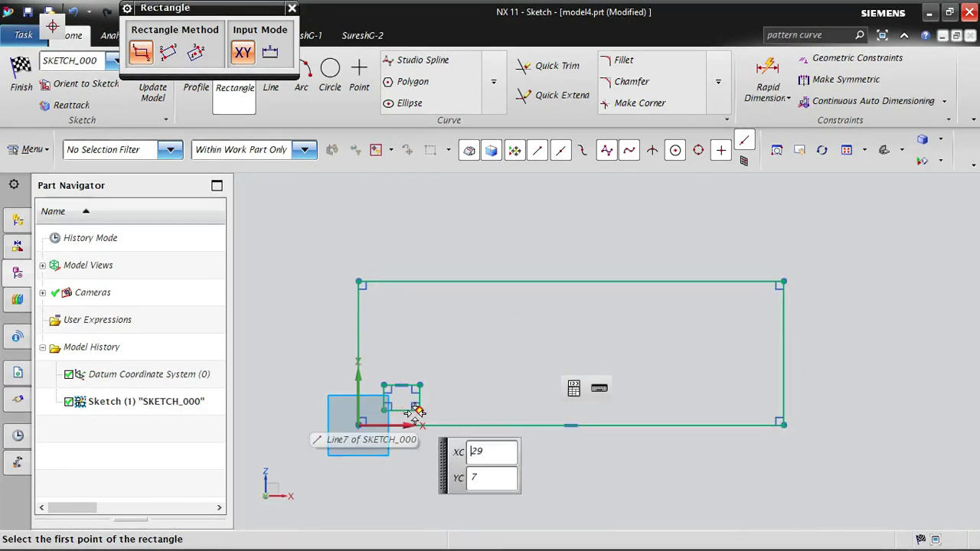
scroll(414, 409, up, 2)
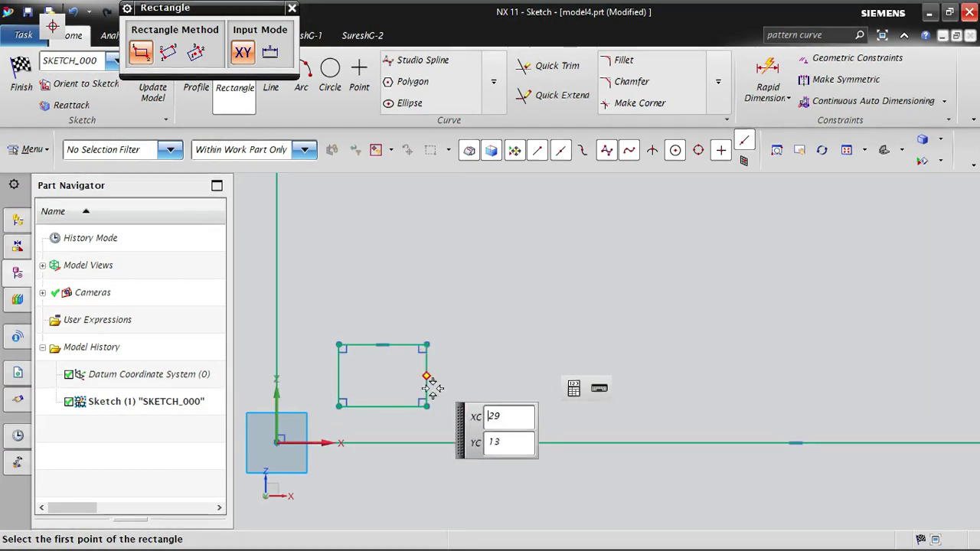
scroll(390, 376, down, 2)
key(Escape)
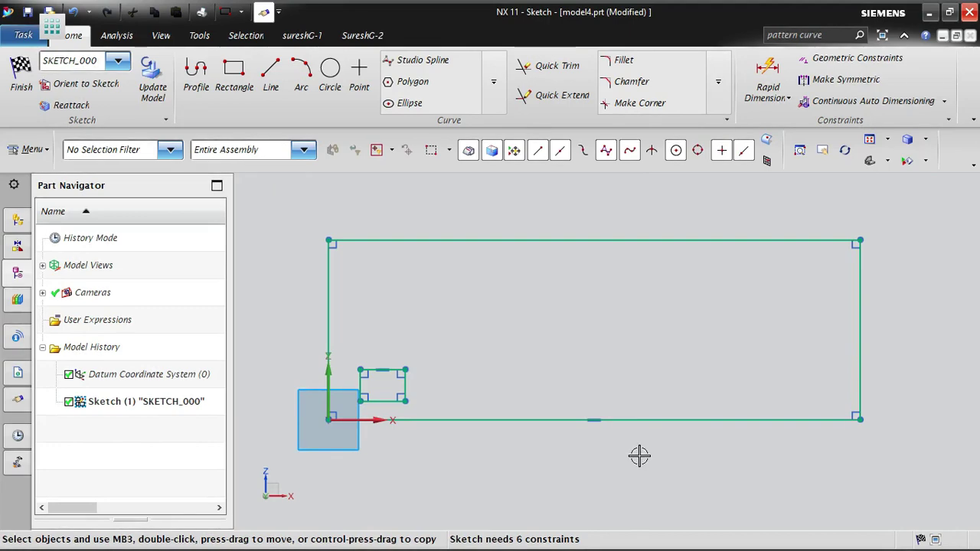
- Start Pattern Curve from the Curve gallery and set its layout to Linear
click(495, 84)
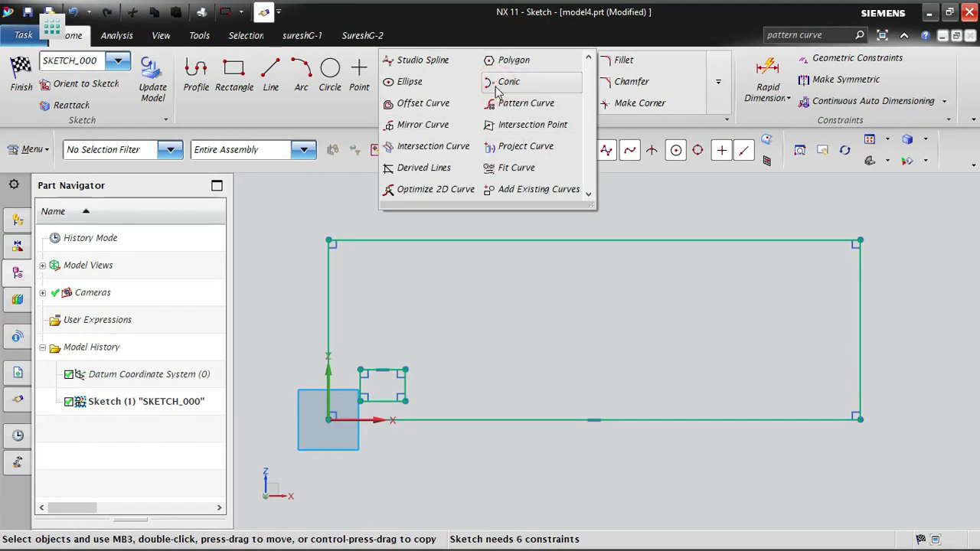
click(510, 104)
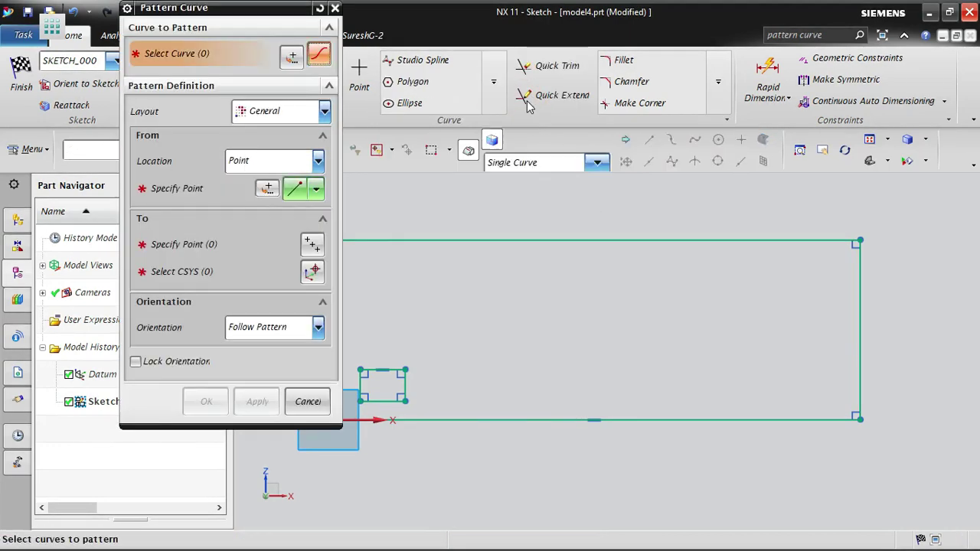
drag(209, 7, 168, 110)
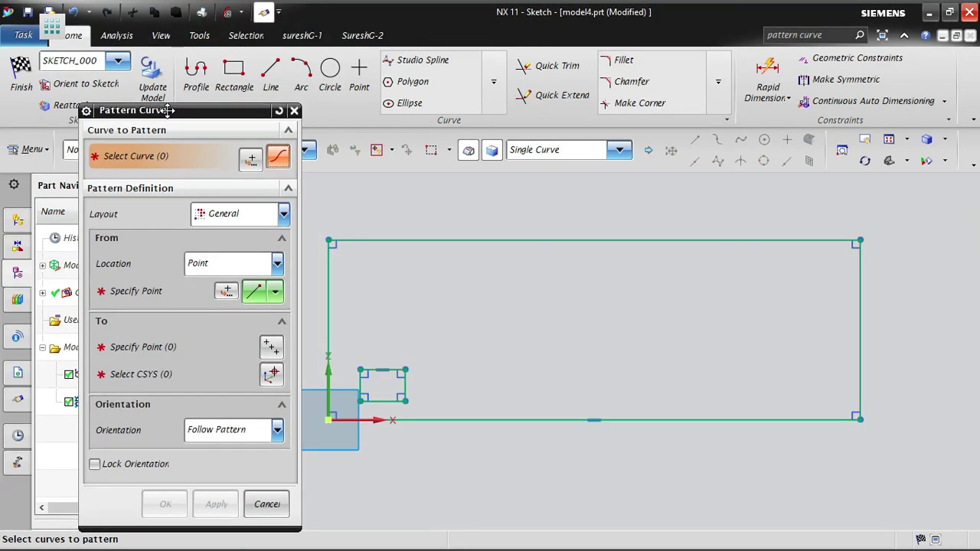
click(239, 215)
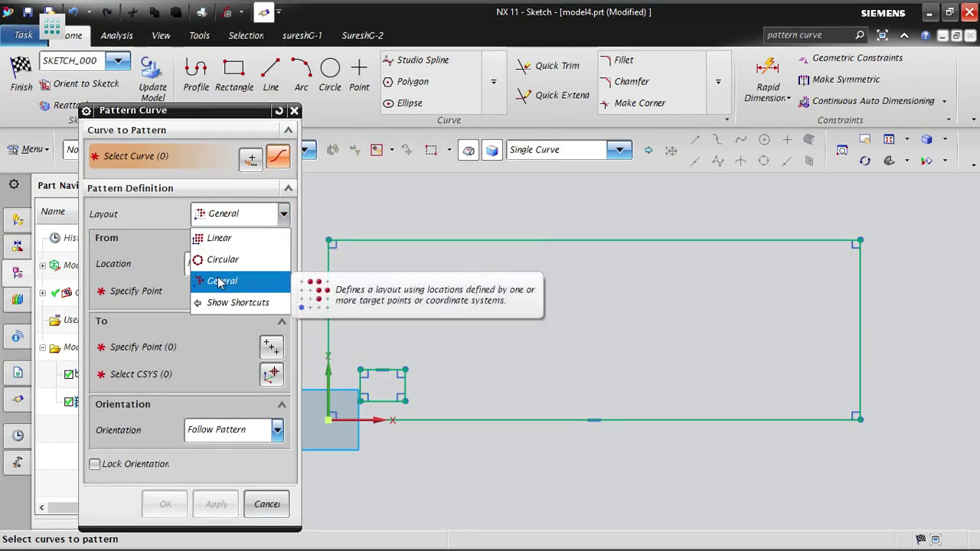
click(240, 242)
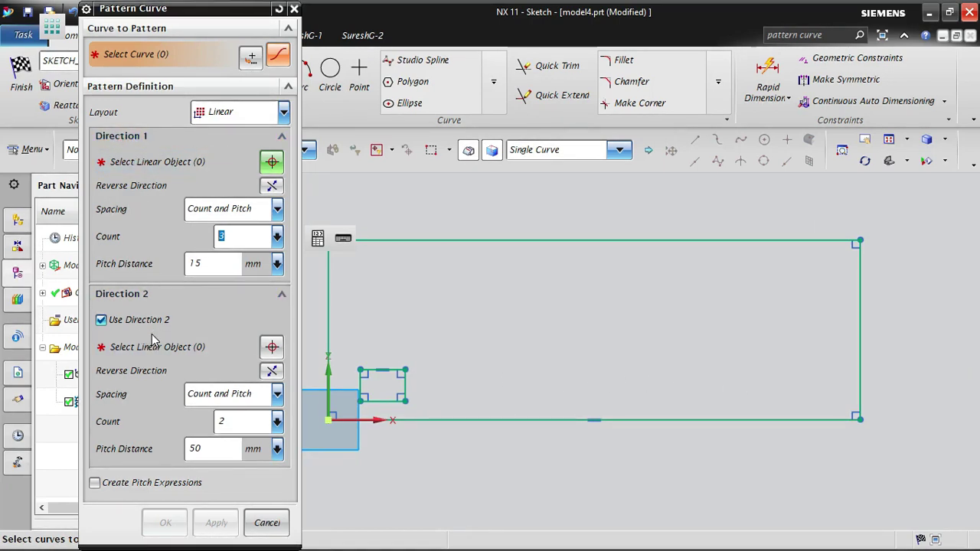
- Turn off the second pattern direction, keeping Direction 1 only
click(110, 323)
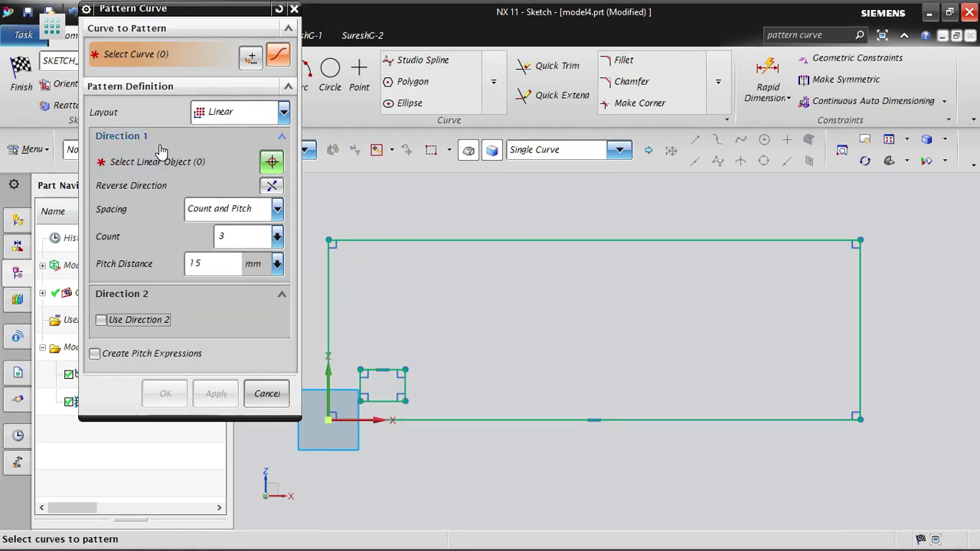
click(273, 163)
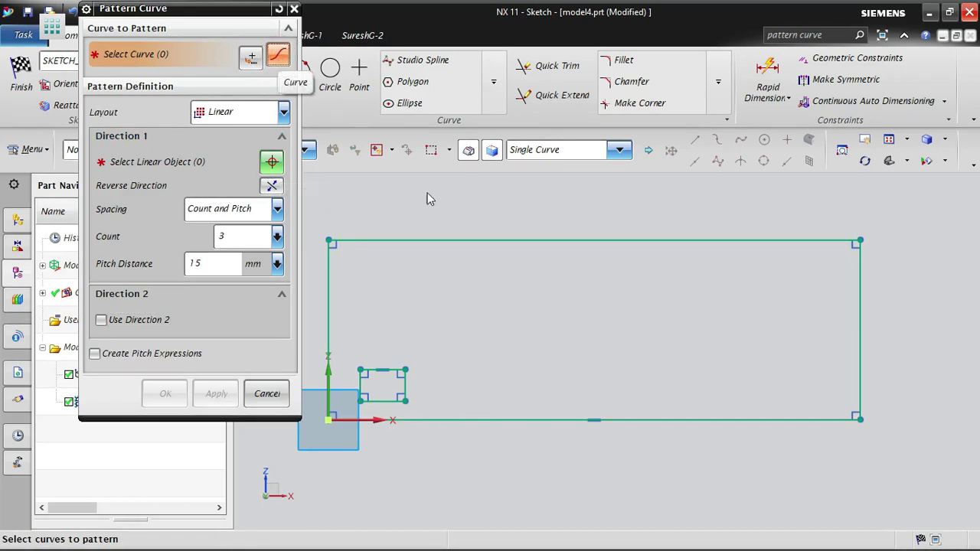
scroll(331, 415, up, 3)
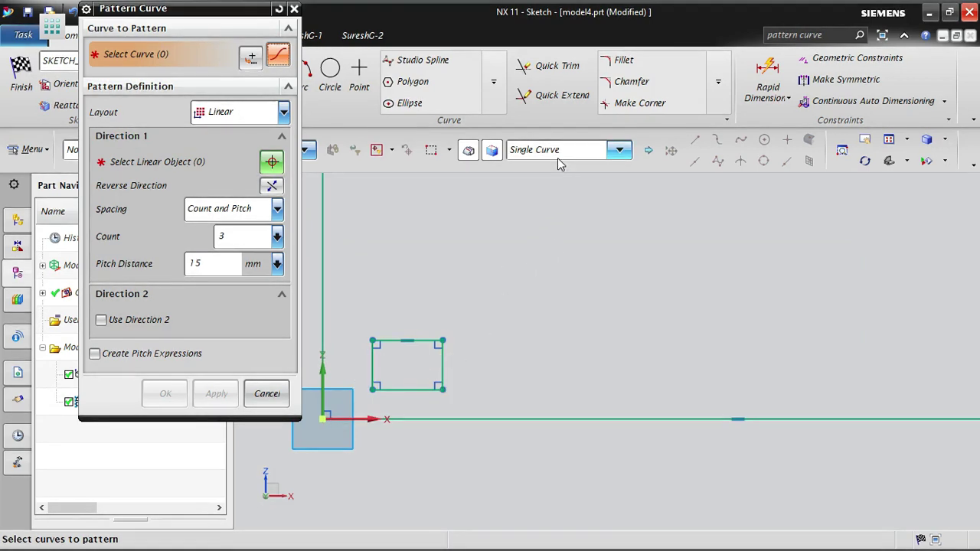
- Select all four curves of the small rectangle as pattern geometry using Connected Curves
click(442, 364)
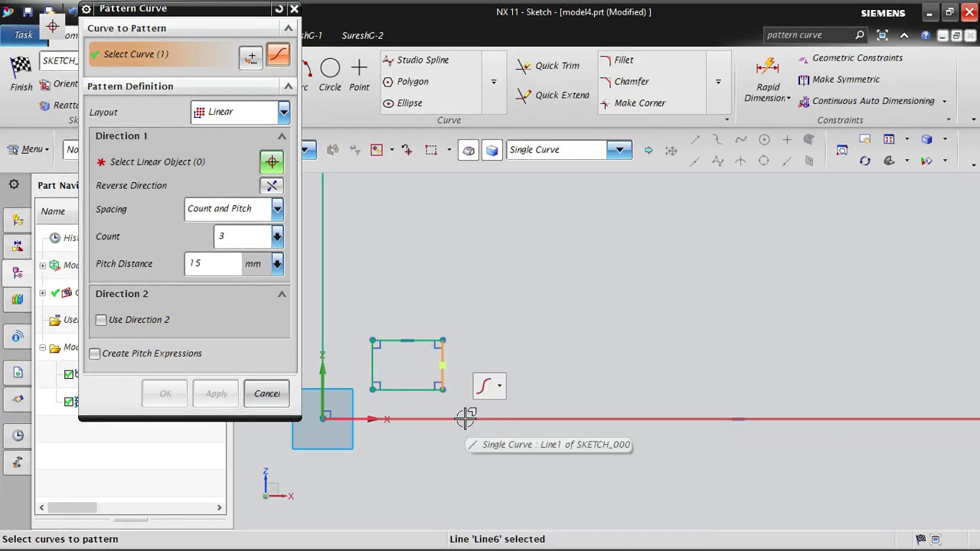
click(619, 151)
click(580, 194)
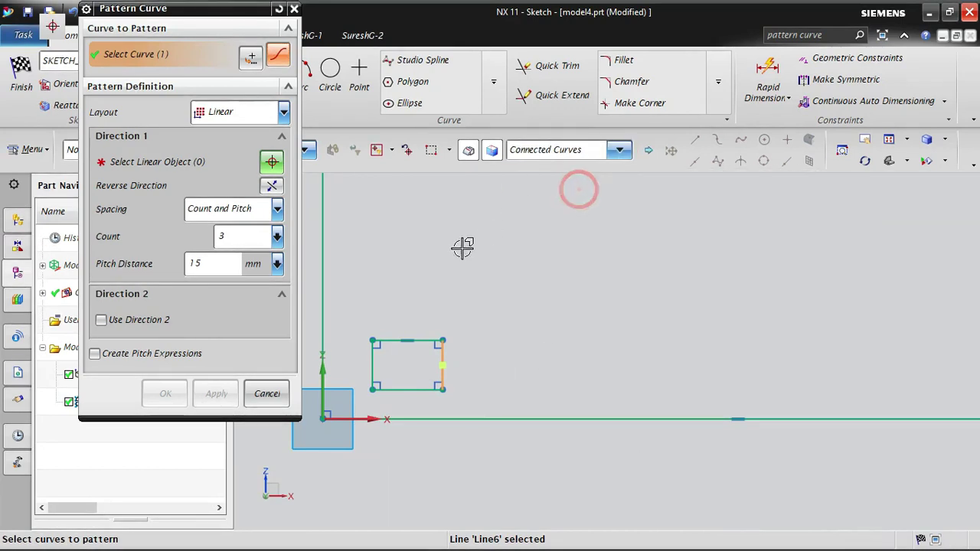
click(388, 340)
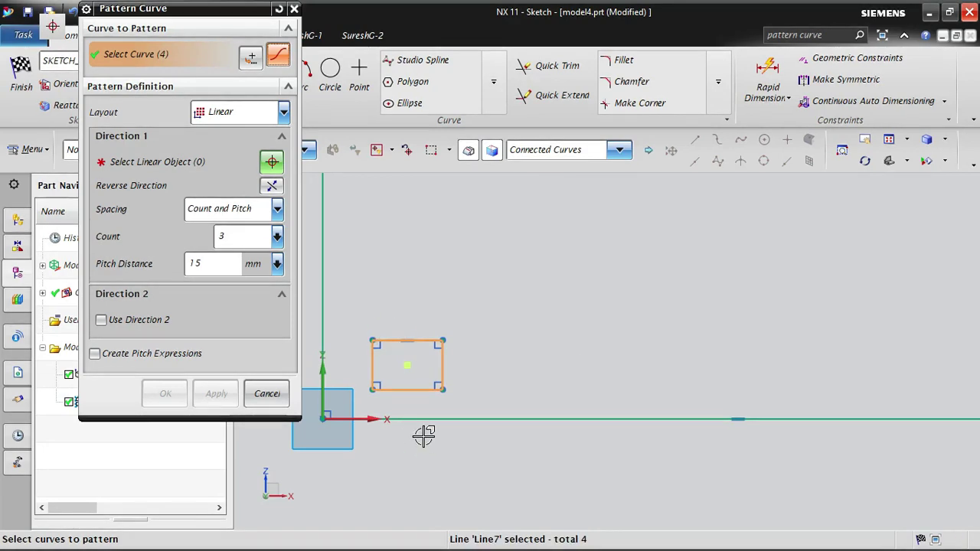
scroll(425, 434, down, 1)
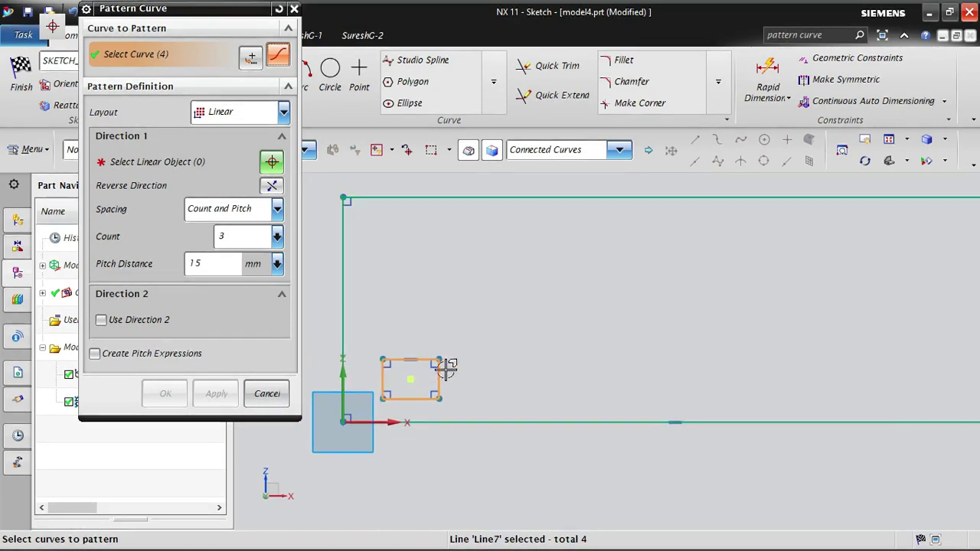
scroll(386, 387, down, 1)
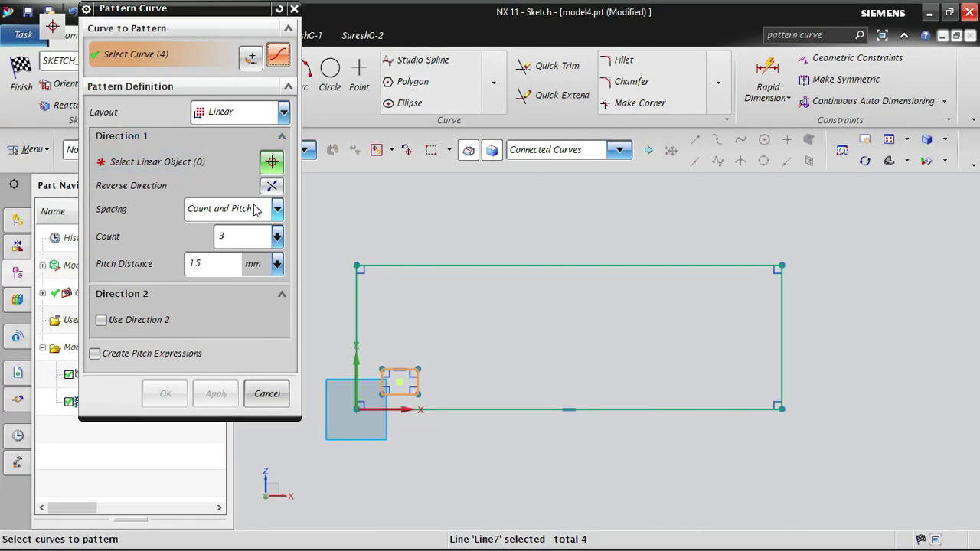
click(273, 164)
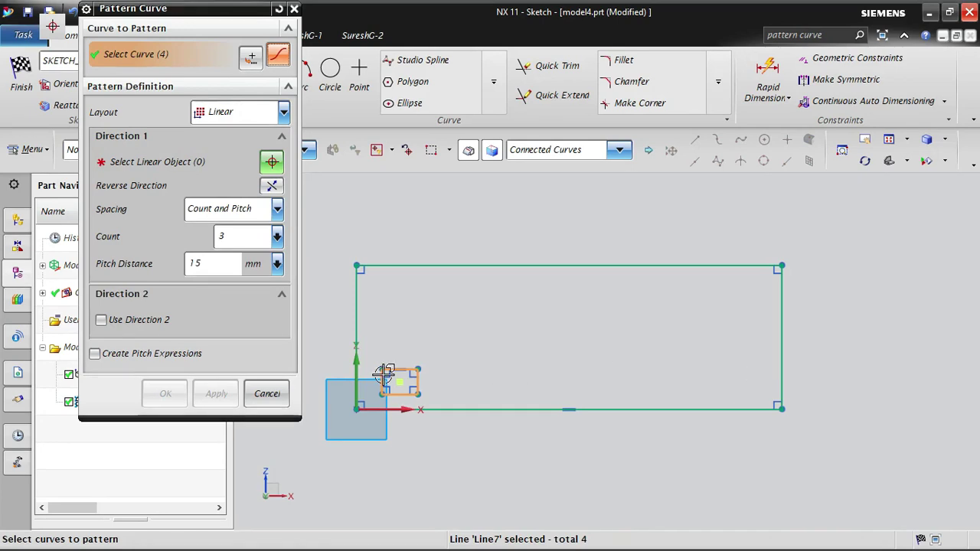
scroll(889, 354, down, 2)
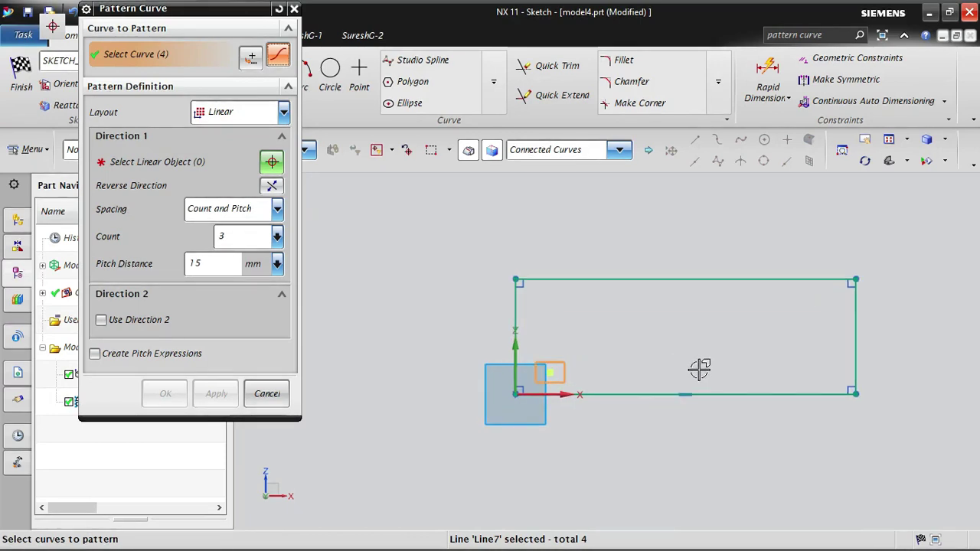
scroll(697, 366, up, 1)
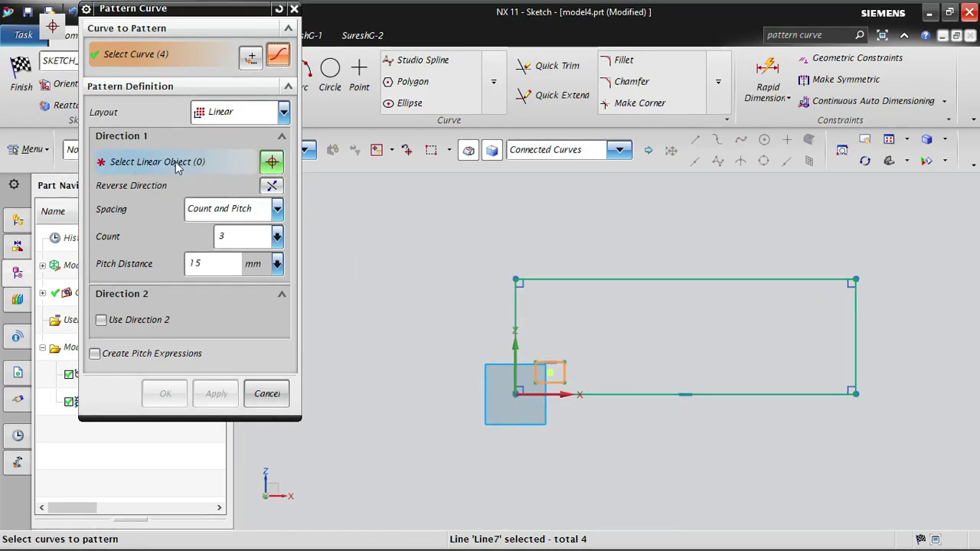
- Set the big rectangle's bottom edge as the pattern direction, after trying the vertical edge
click(272, 162)
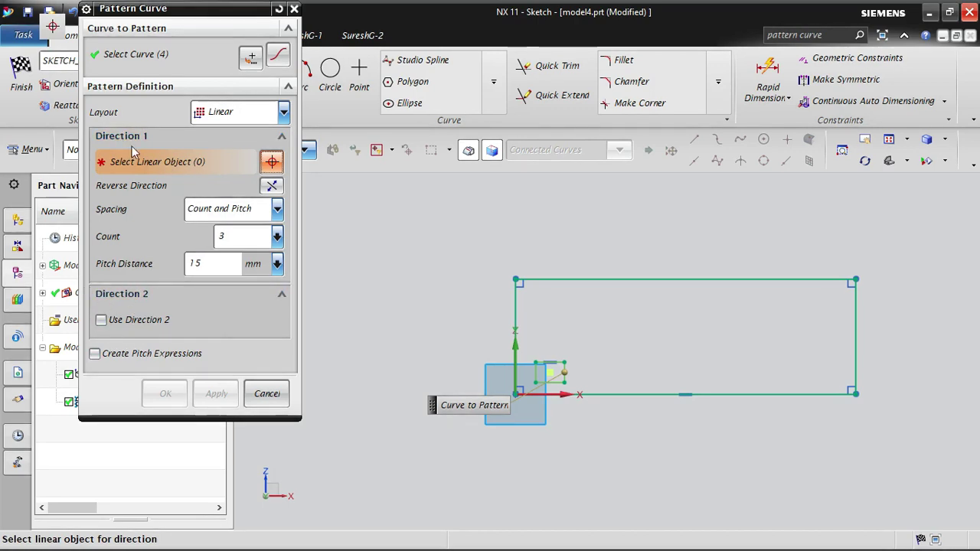
click(773, 396)
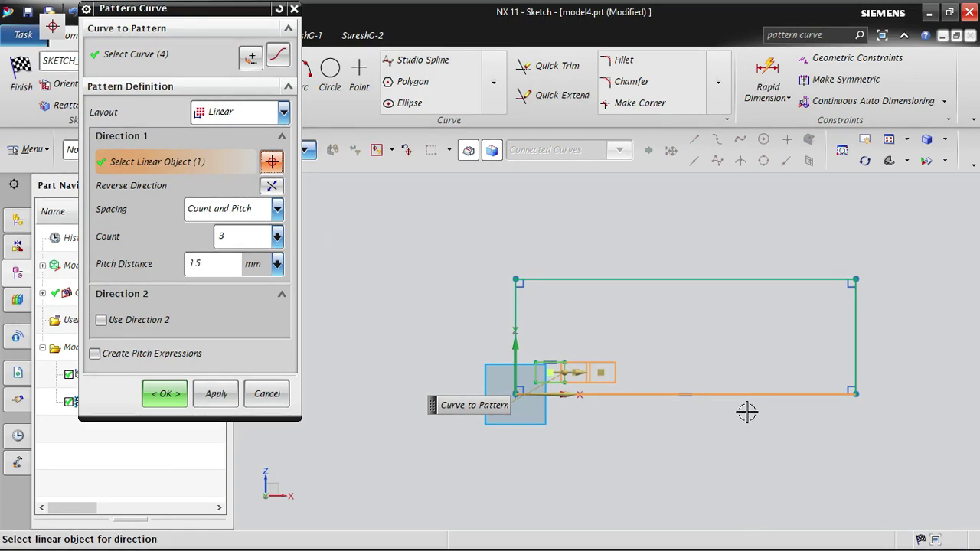
click(798, 396)
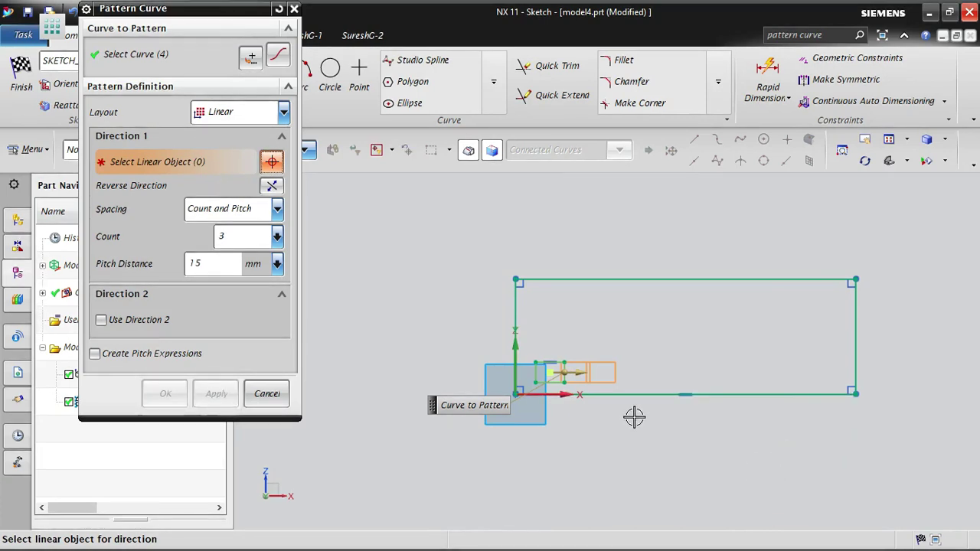
click(516, 304)
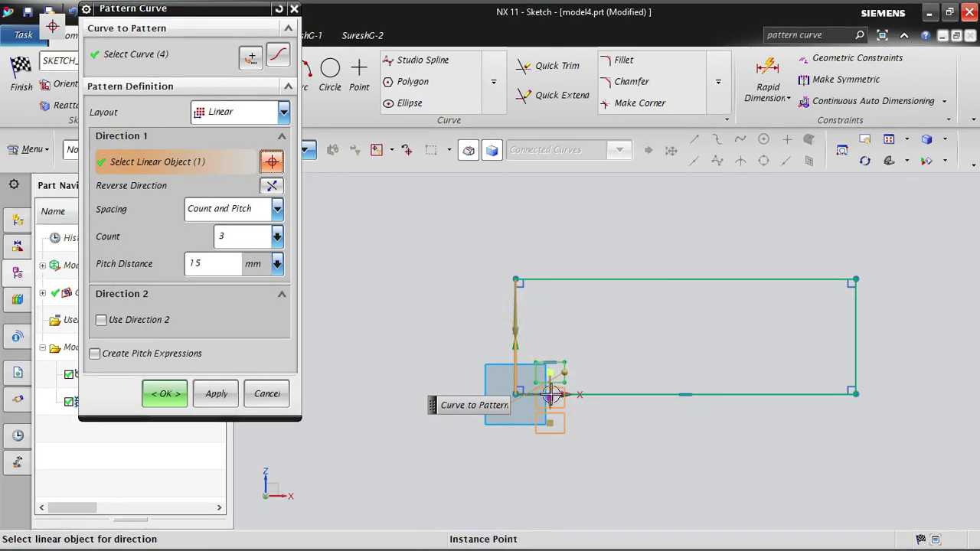
click(271, 186)
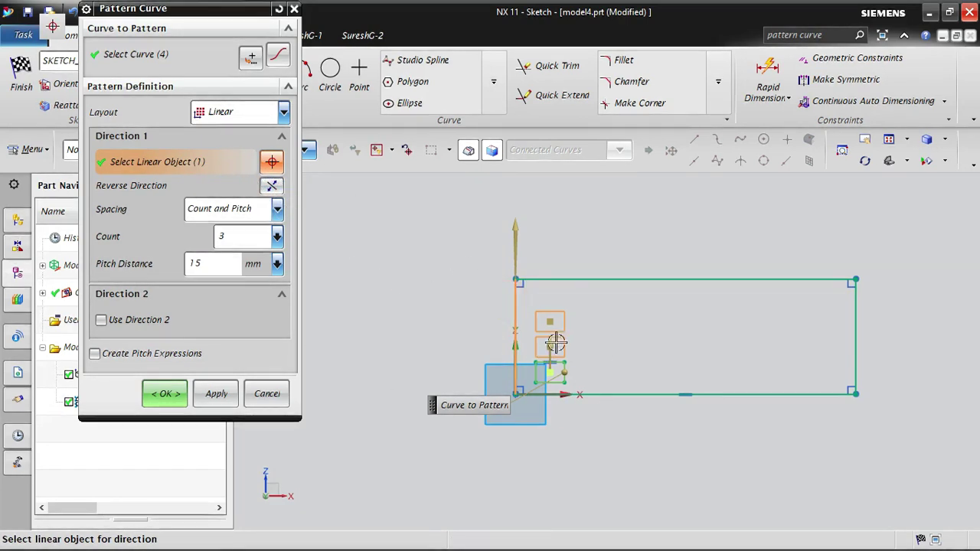
shift+click(511, 300)
click(785, 393)
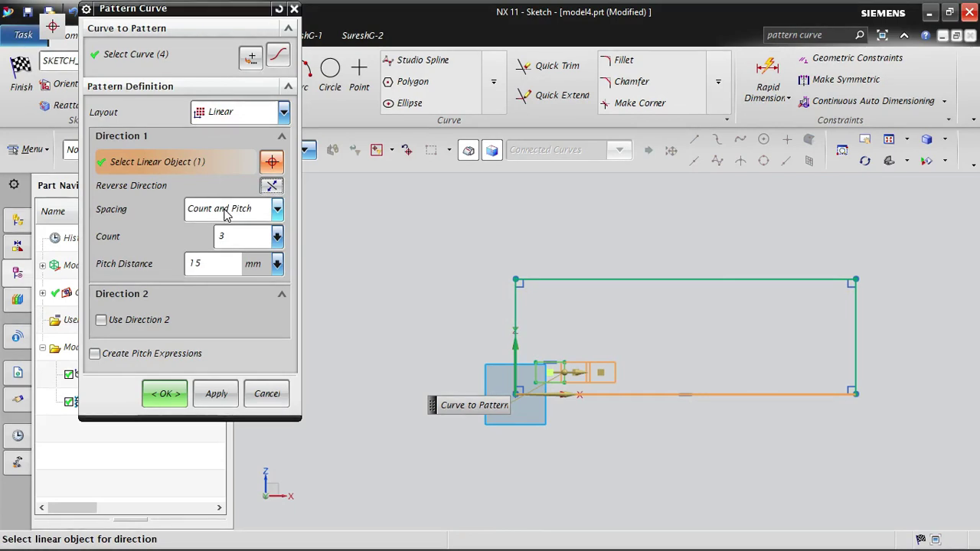
scroll(570, 396, up, 3)
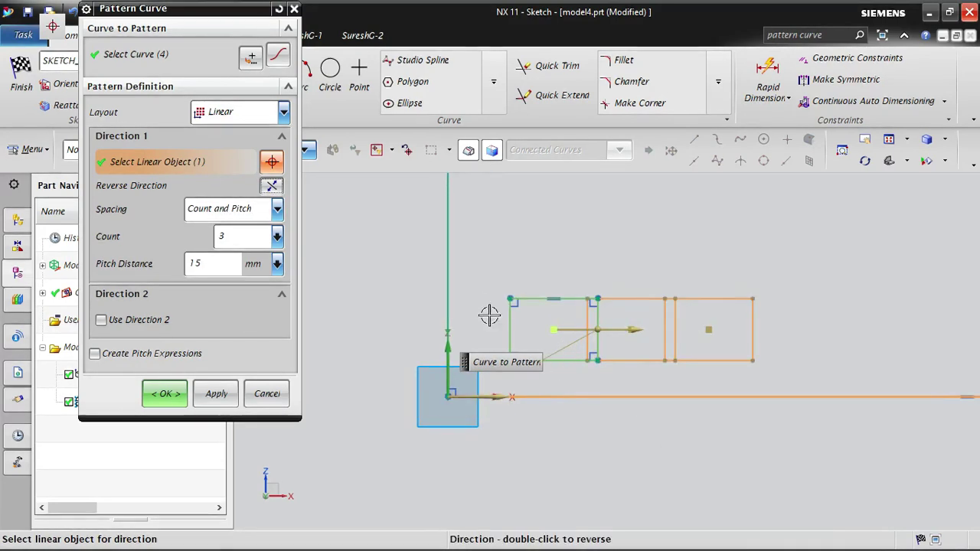
- Keep Count and Pitch spacing and begin changing the copy count to 5
double_click(234, 236)
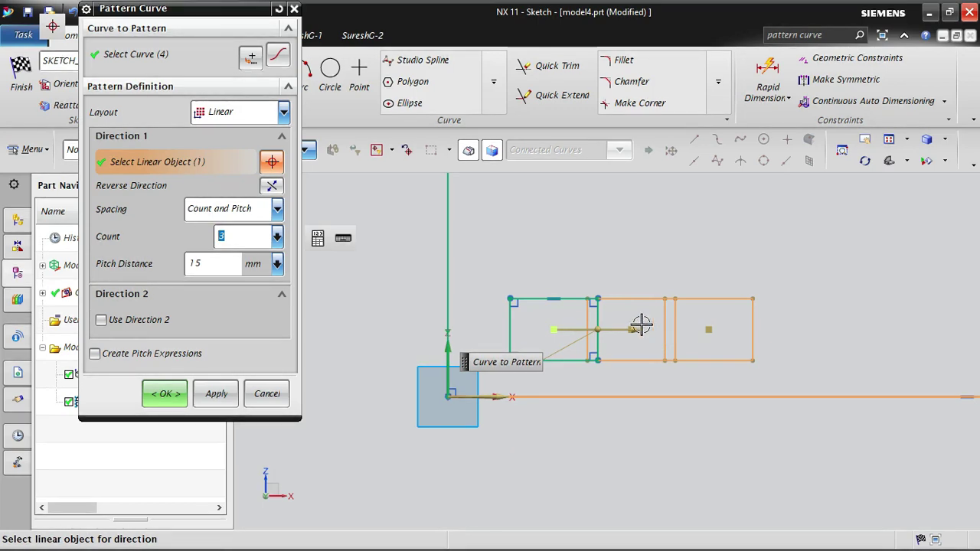
click(277, 210)
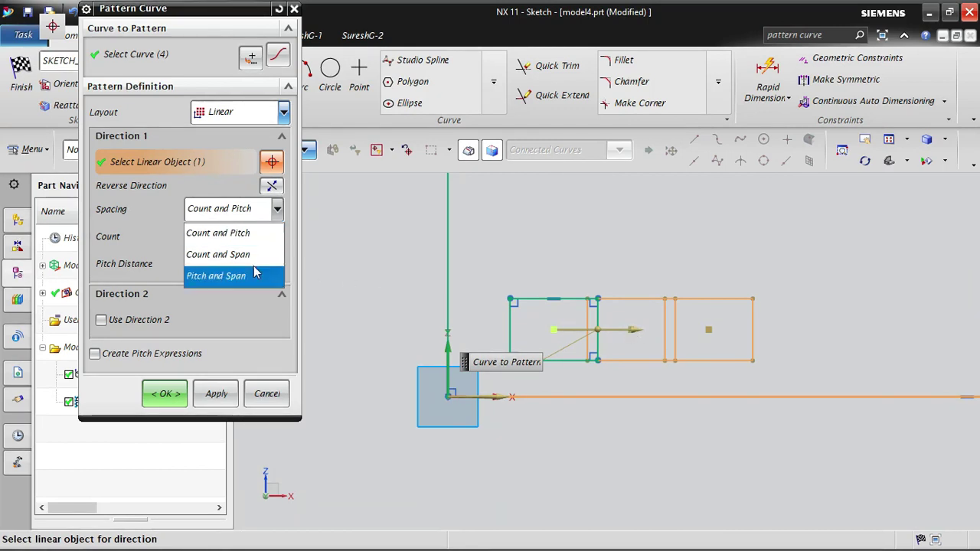
click(205, 237)
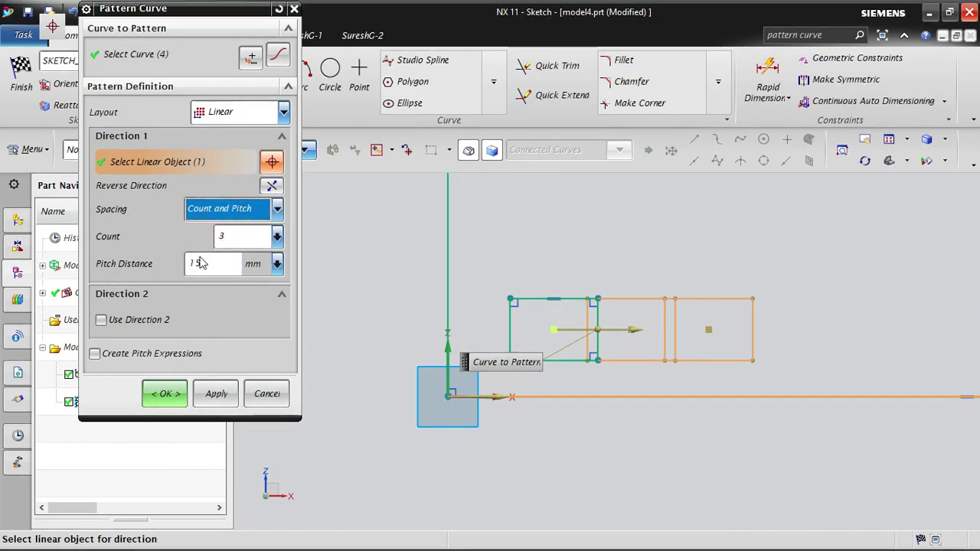
click(230, 236)
scroll(460, 347, down, 3)
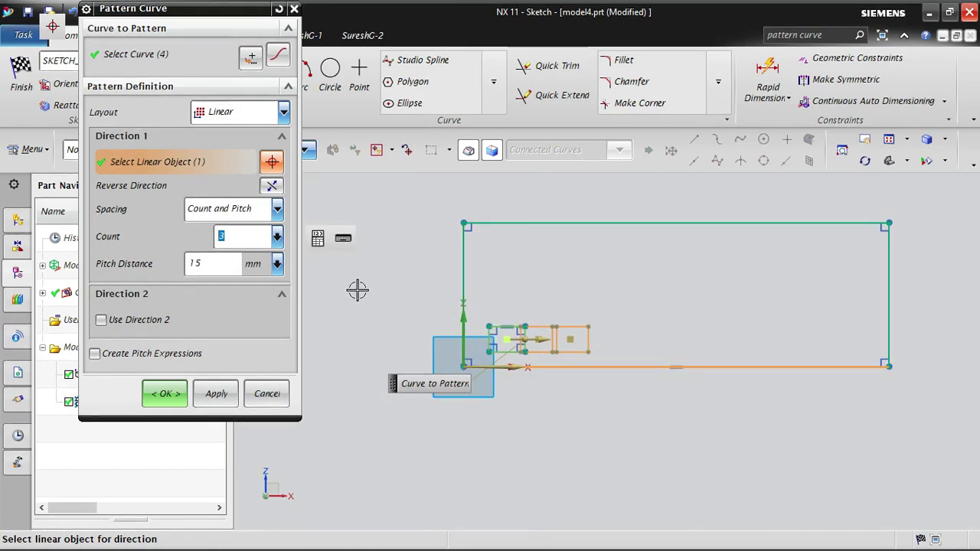
- Set the pattern pitch distance to 25 mm and preview it
click(204, 262)
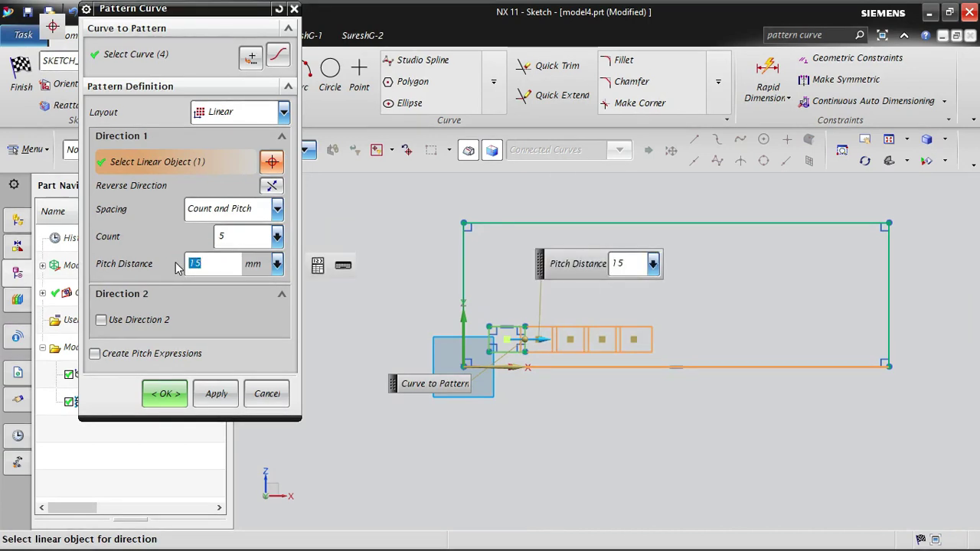
text(25)
key(Tab)
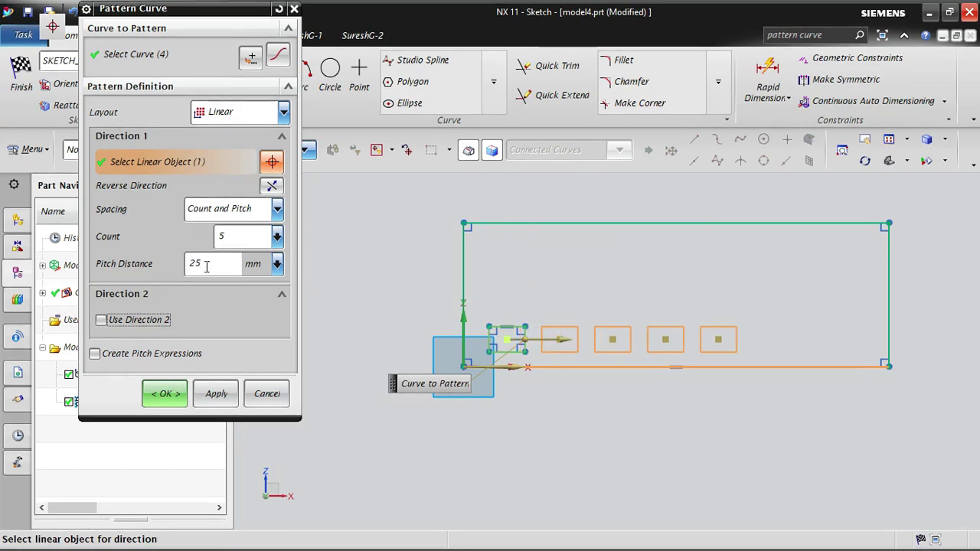
scroll(543, 355, up, 2)
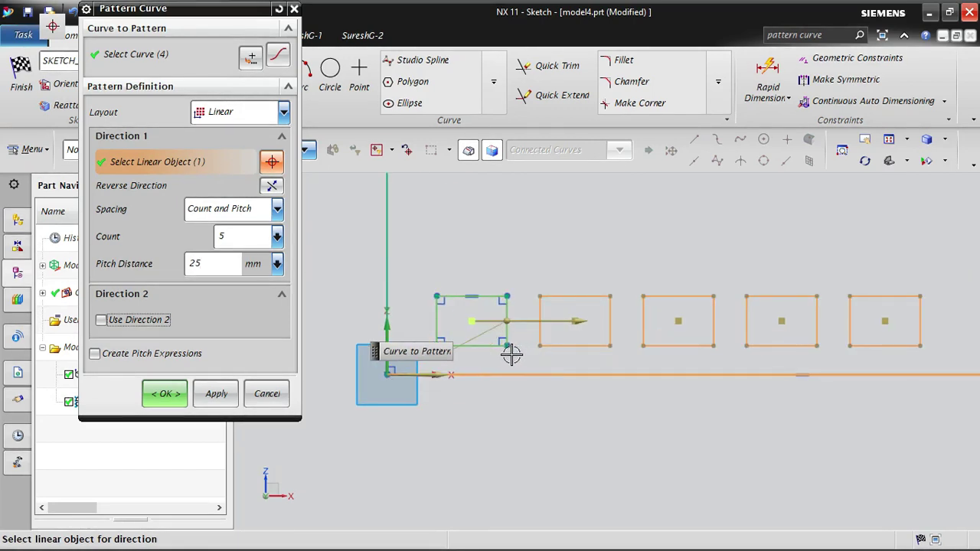
click(235, 234)
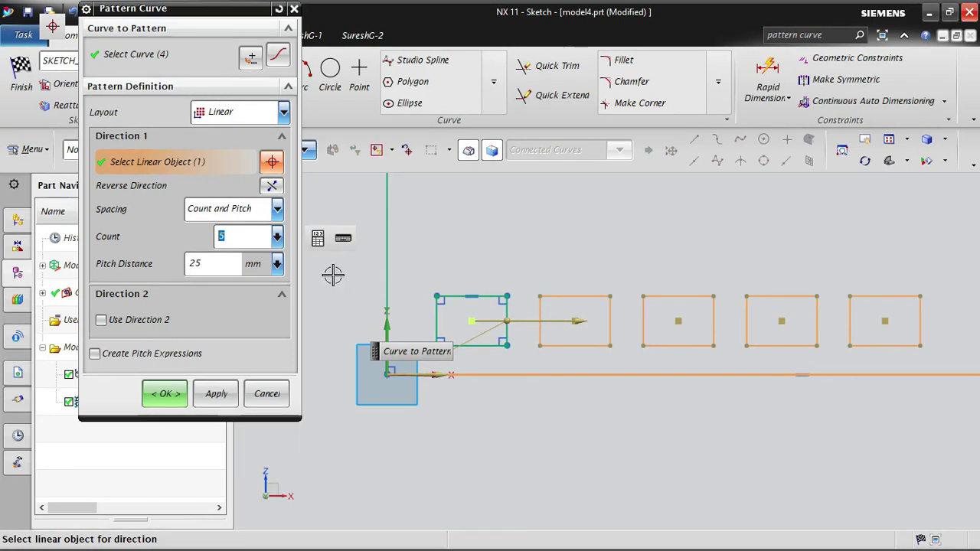
- Change the pitch distance to 50 mm for the five copies
click(214, 263)
scroll(543, 372, down, 2)
scroll(543, 372, down, 2)
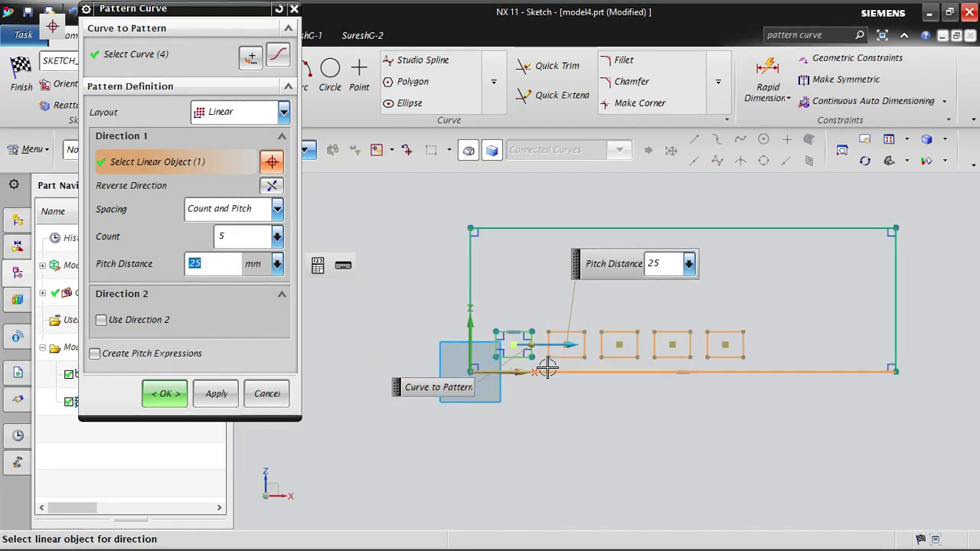
scroll(748, 424, up, 2)
text(50)
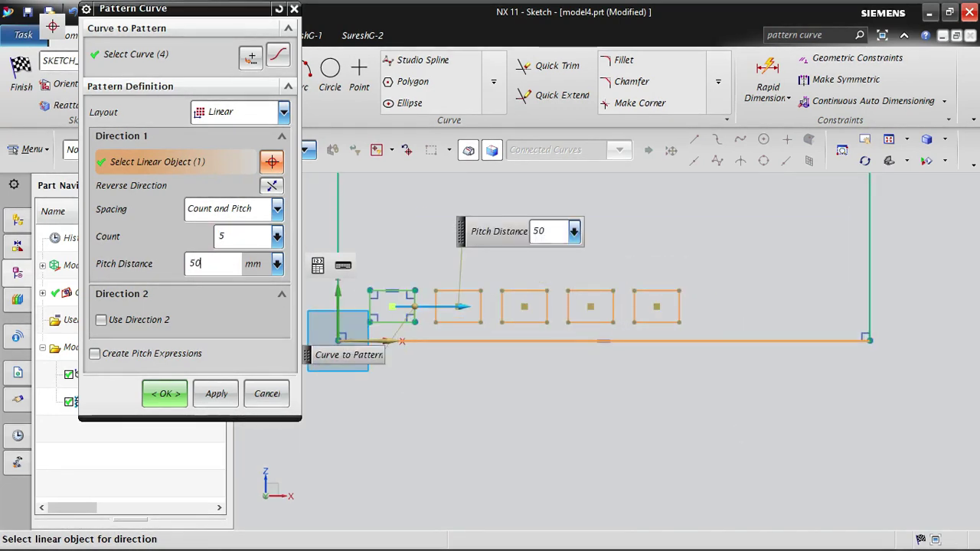
key(Return)
scroll(612, 343, down, 3)
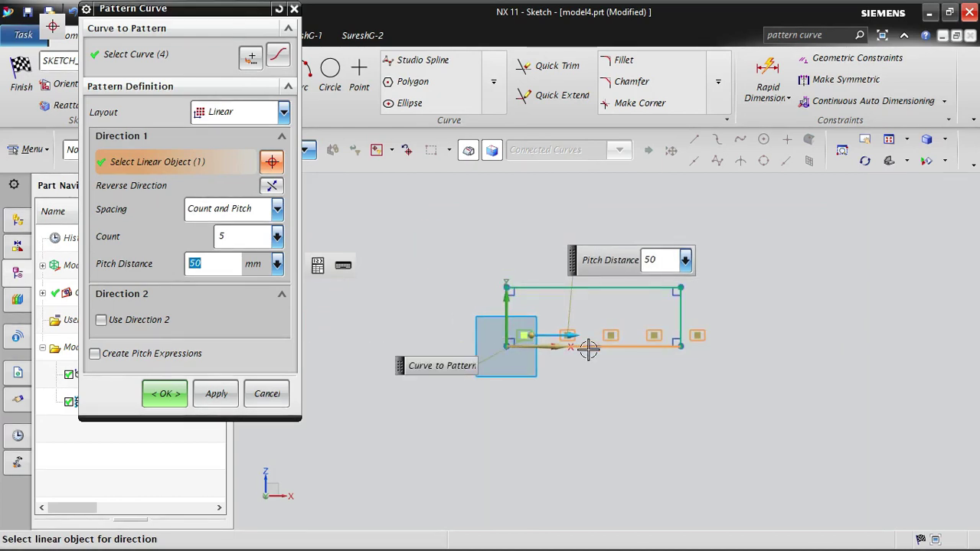
scroll(587, 348, up, 2)
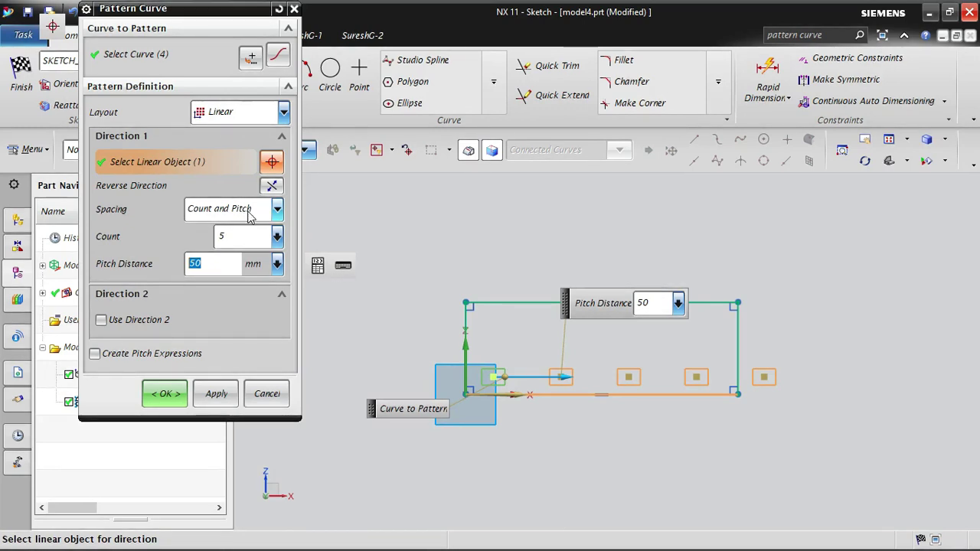
click(254, 216)
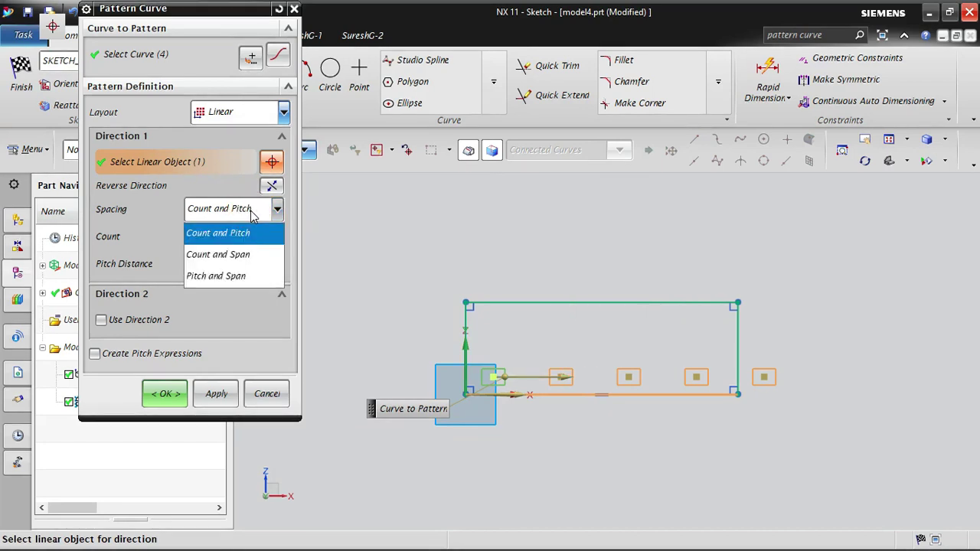
- Switch spacing to Count and Span with 4 copies over a 100 mm span
click(235, 256)
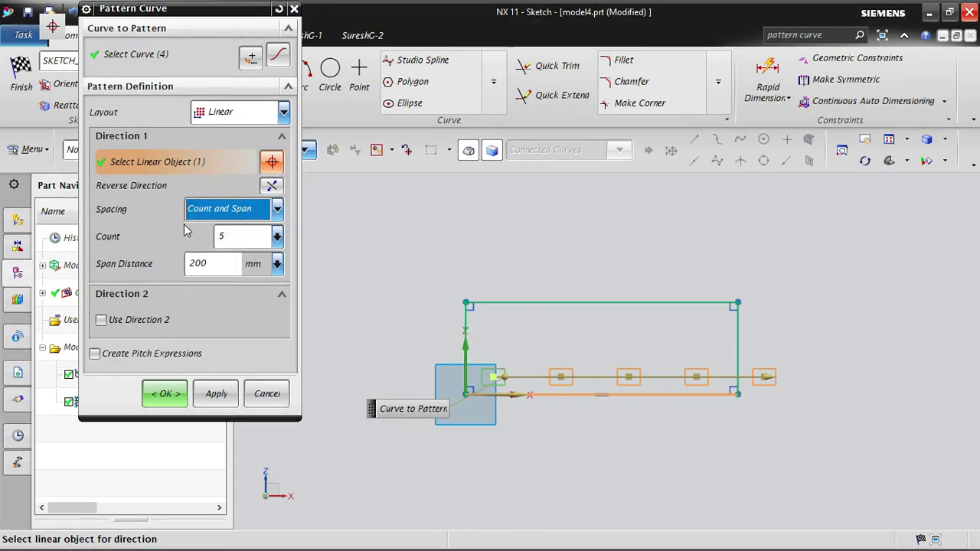
click(231, 238)
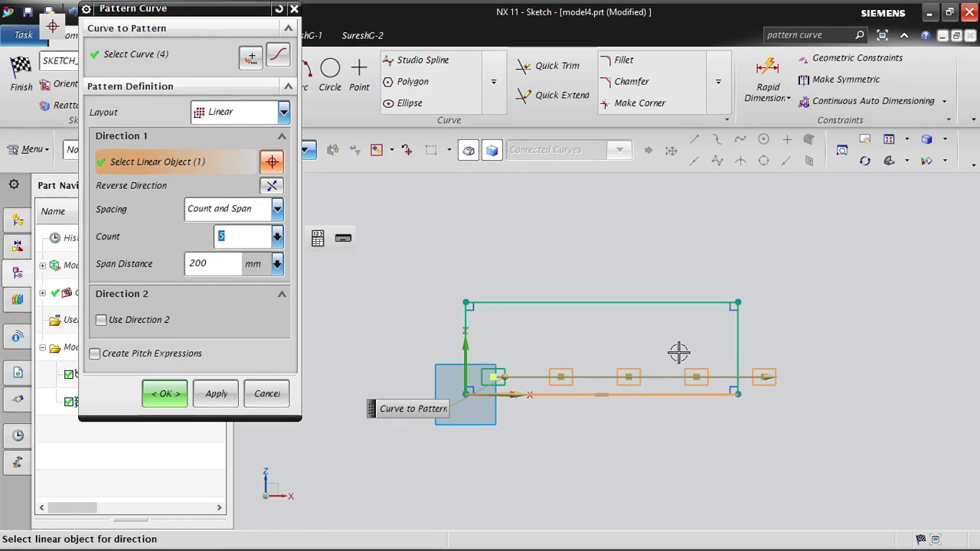
click(236, 235)
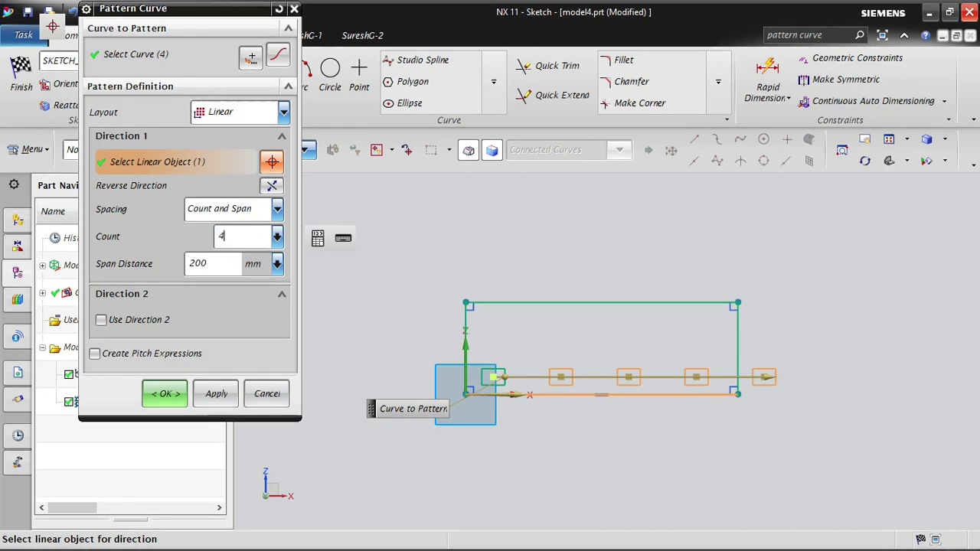
click(217, 266)
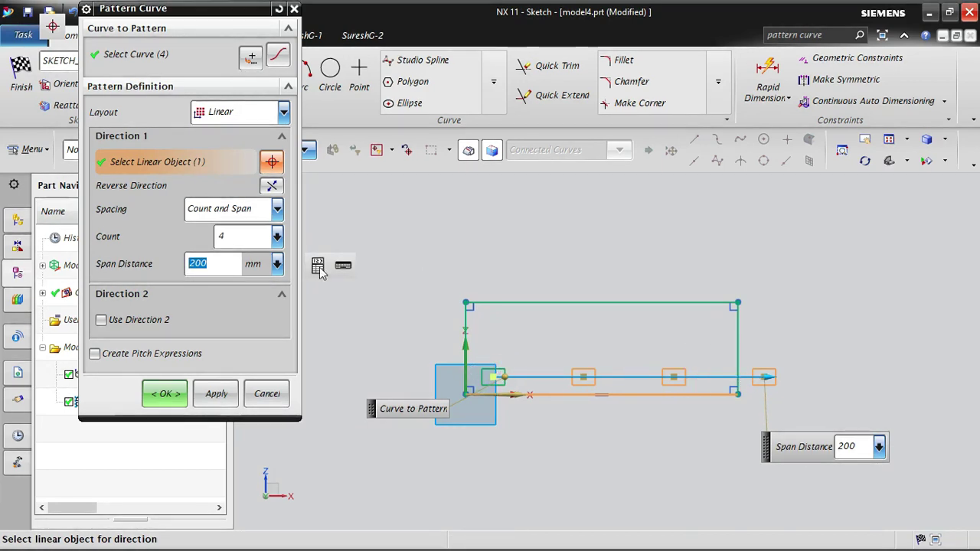
double_click(220, 264)
text(100)
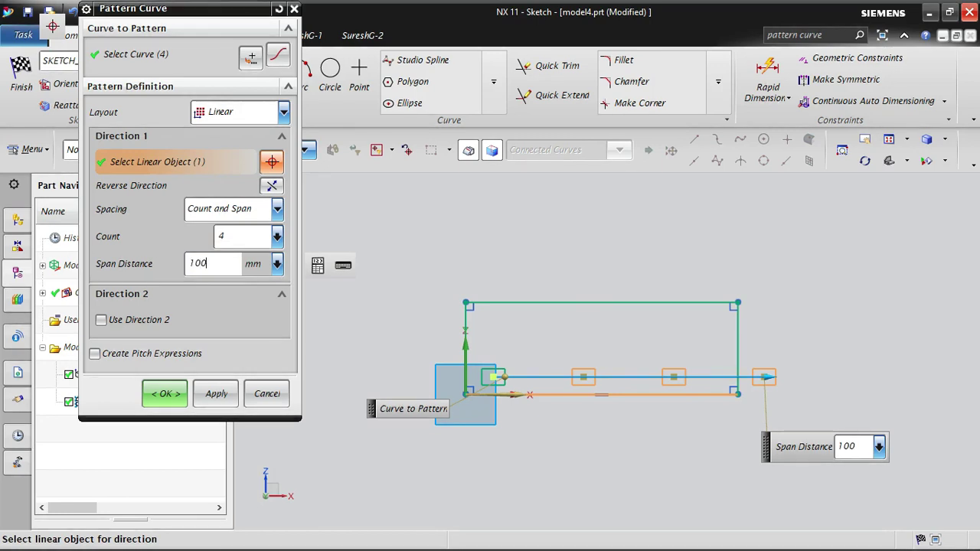
key(Return)
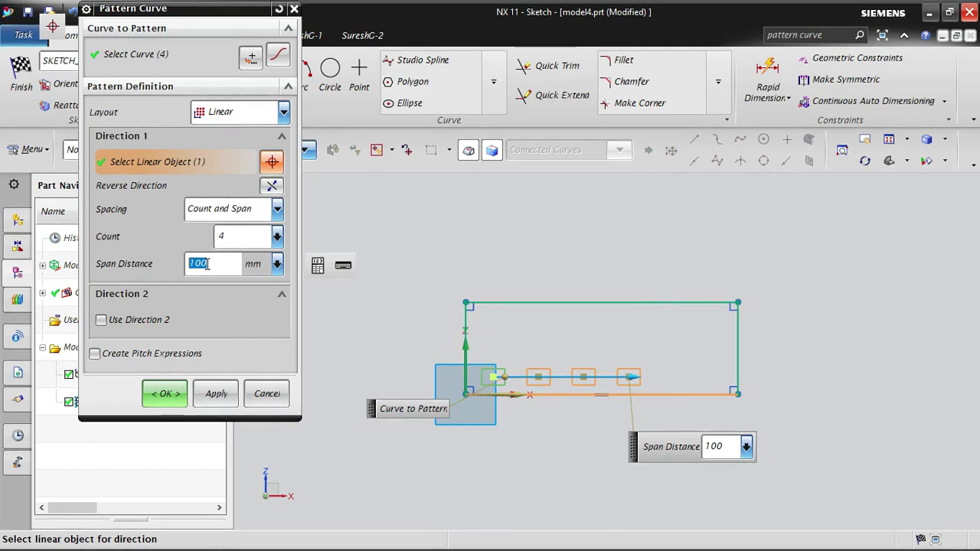
click(226, 209)
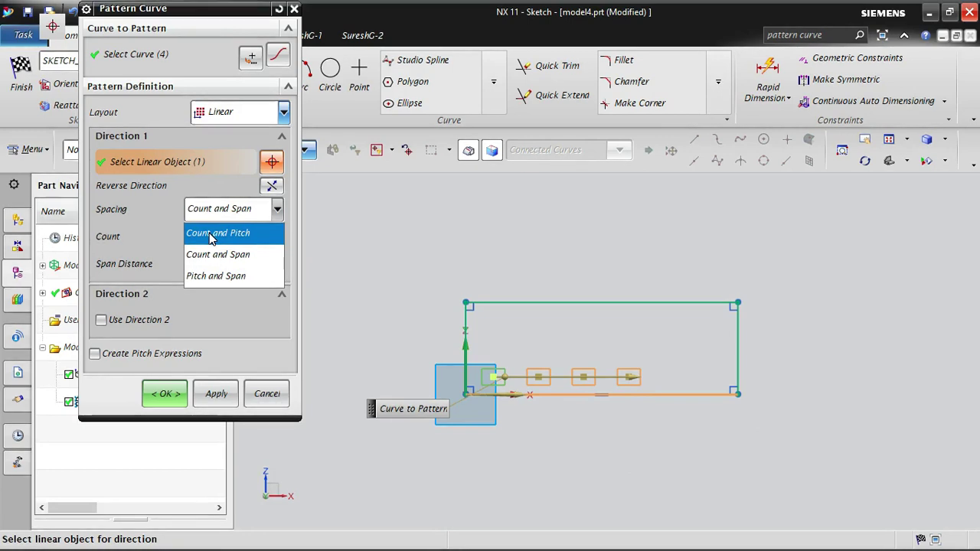
- Switch spacing to Pitch and Span with 50 mm pitch over a 200 mm span
click(206, 280)
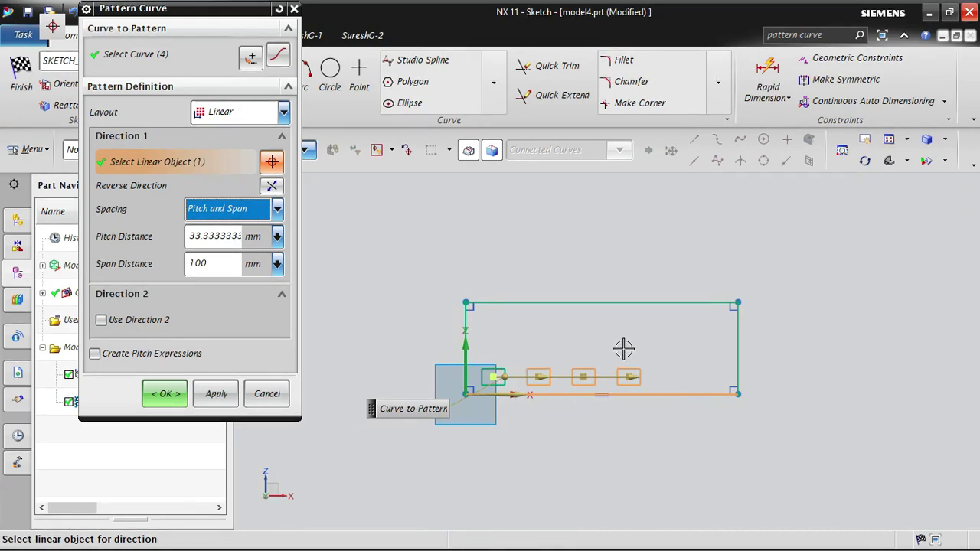
click(216, 237)
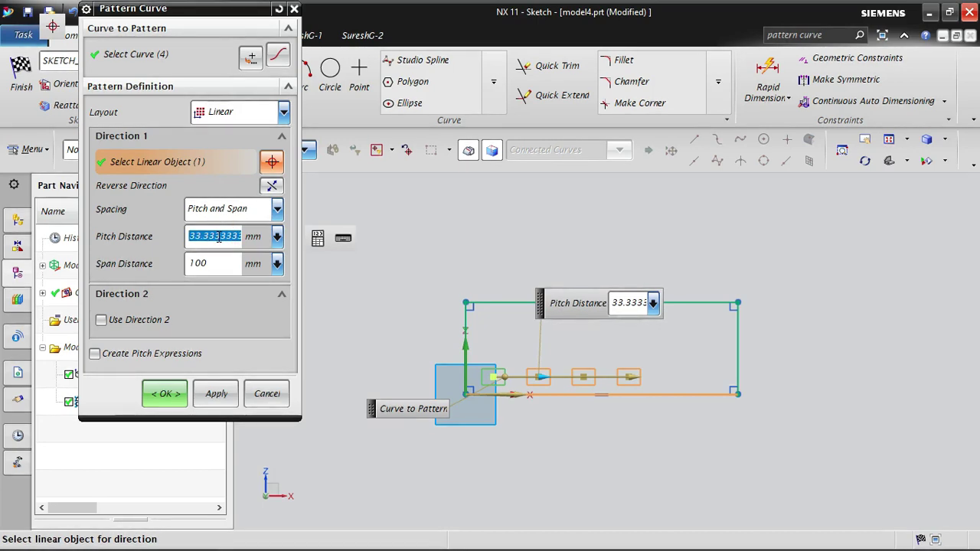
text(50)
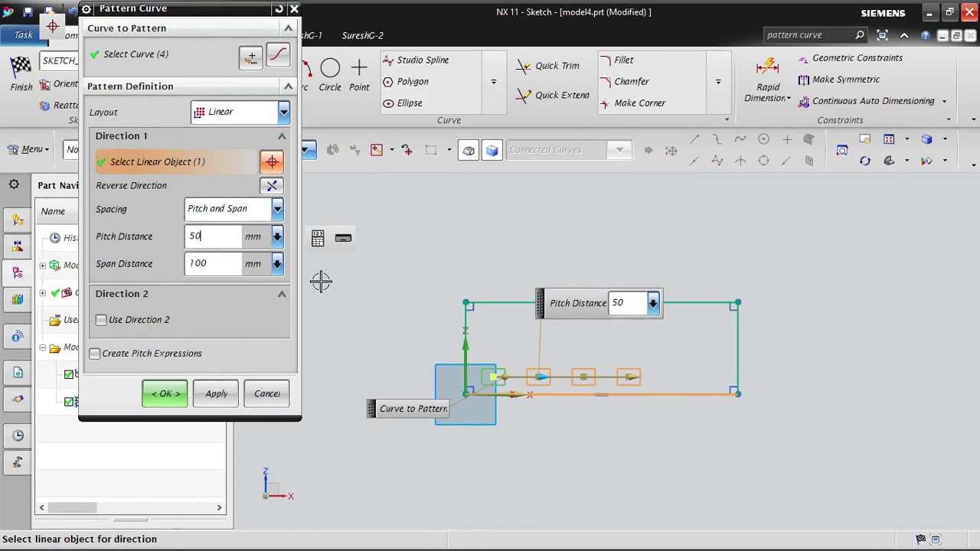
click(219, 263)
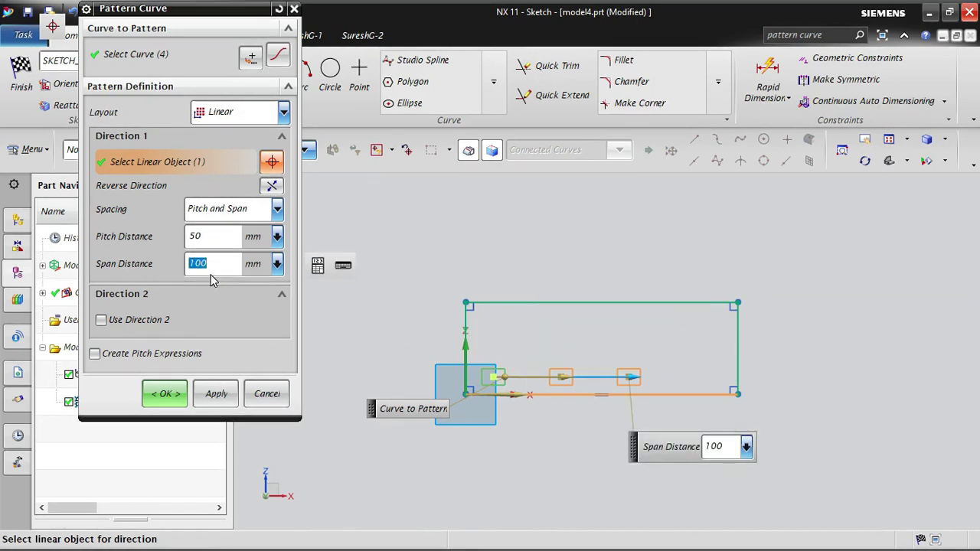
text(200)
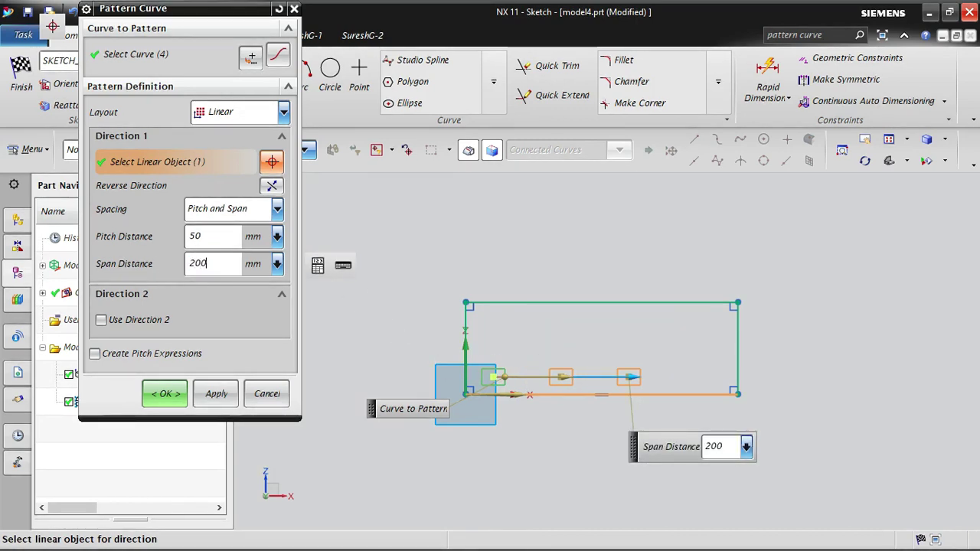
key(Return)
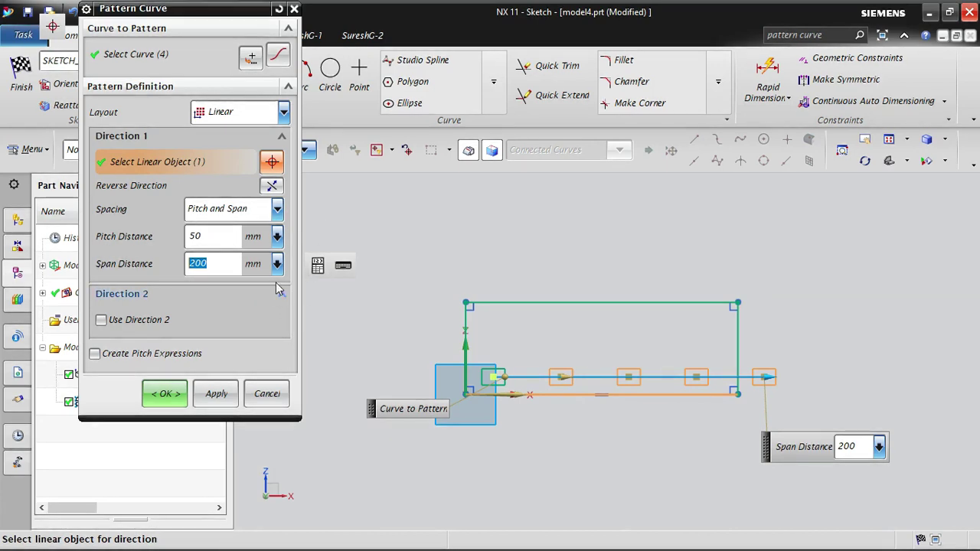
click(272, 161)
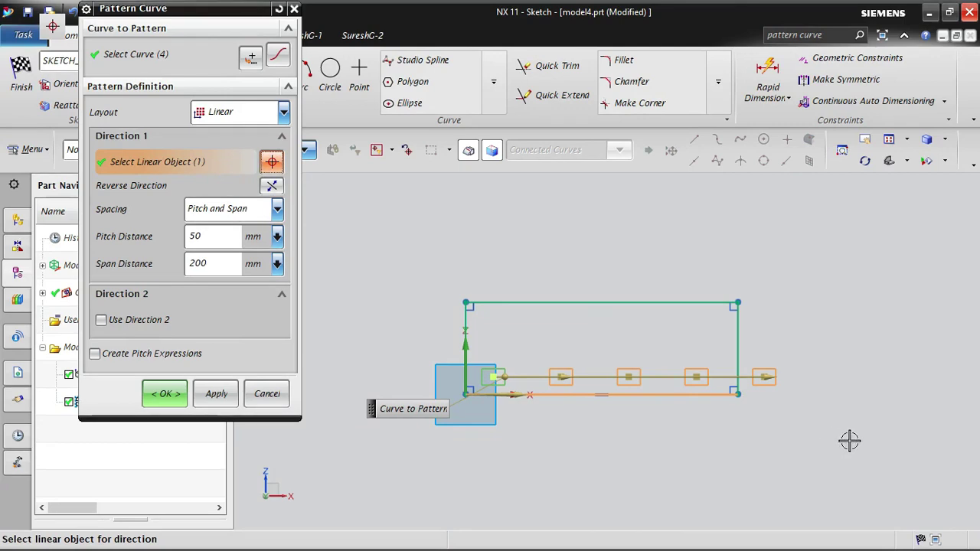
- Make the left vertical edge the pattern direction, reversed to run upward
shift+click(640, 395)
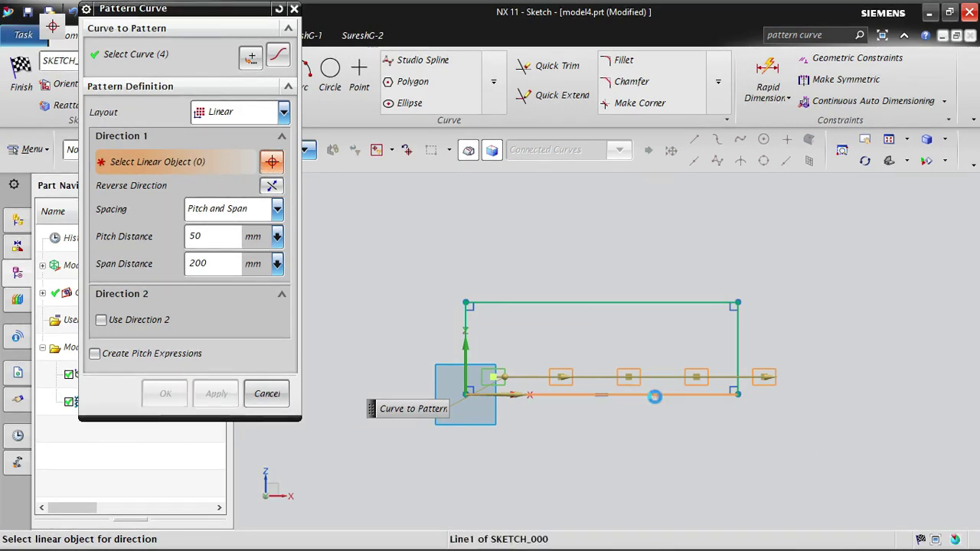
click(466, 322)
scroll(512, 201, down, 4)
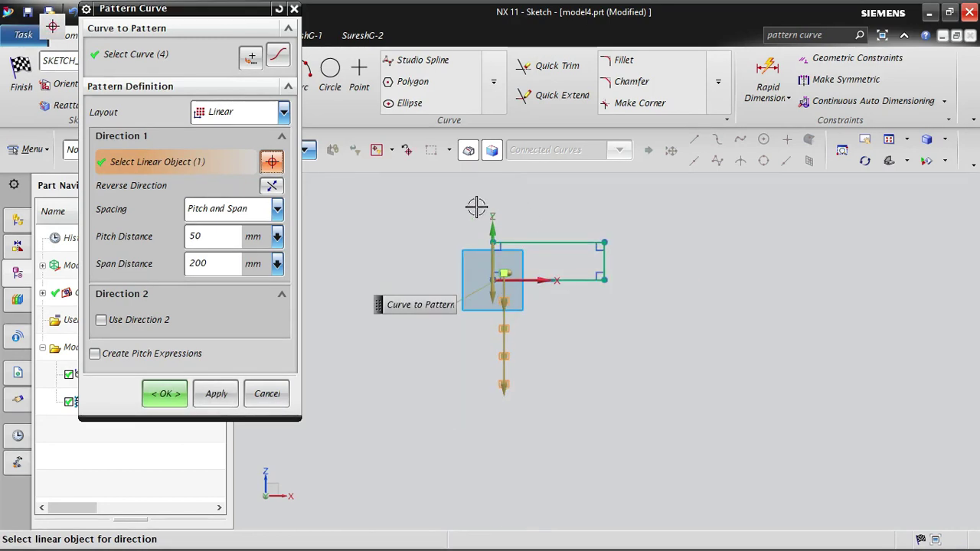
click(271, 186)
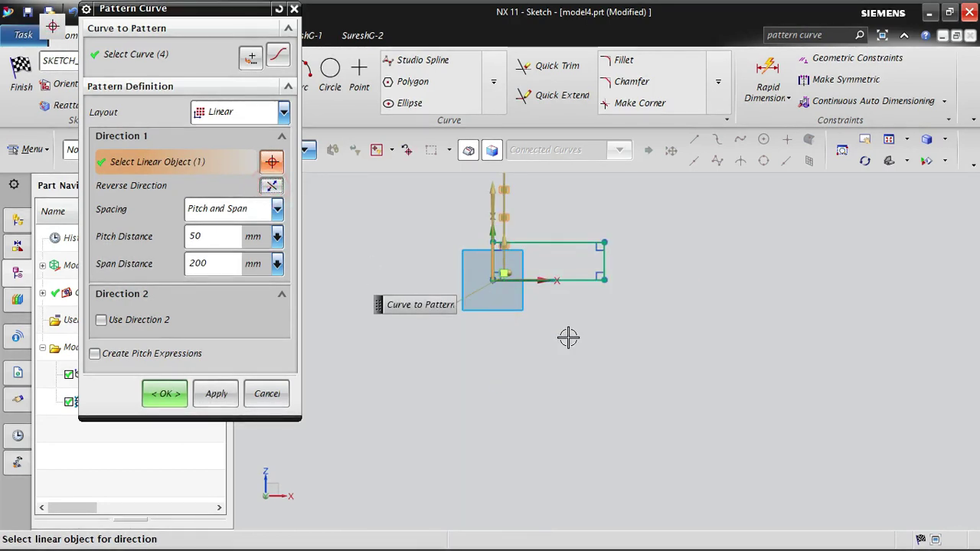
mouse_move(569, 337)
shift+middle_down()
mouse_move(541, 385)
mouse_move(514, 386)
mouse_move(489, 286)
mouse_move(547, 324)
mouse_move(547, 247)
shift+middle_up()
scroll(537, 332, up, 4)
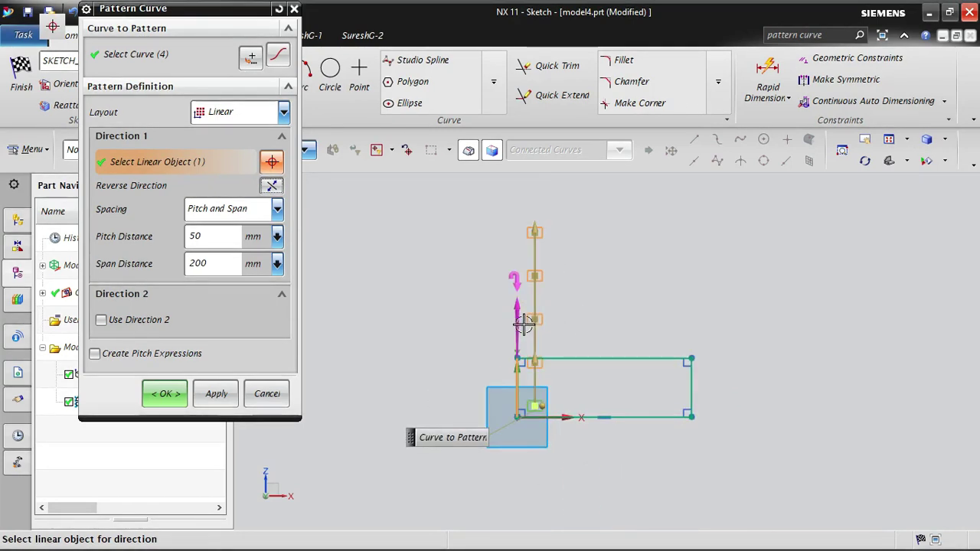
- Use Count and Pitch spacing with 4 copies at 200 mm pitch
click(228, 215)
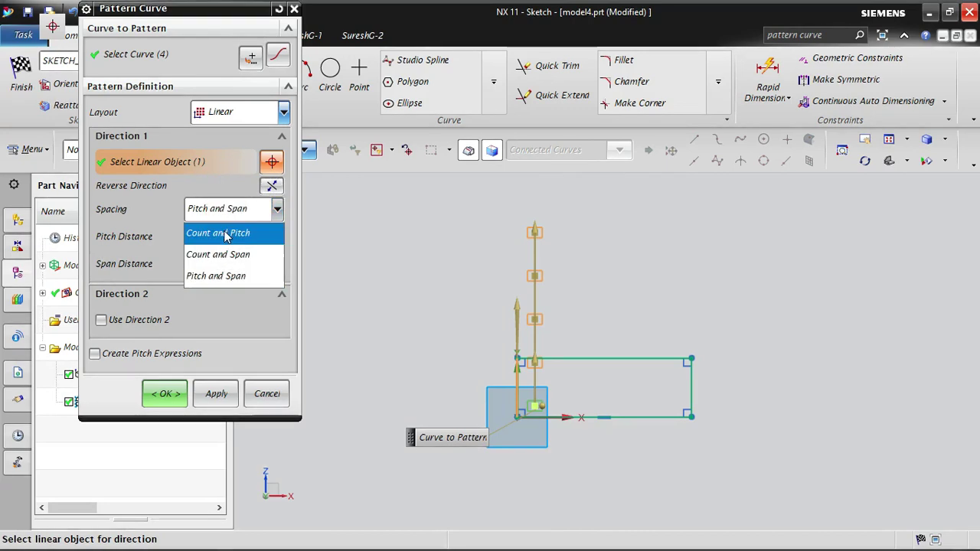
click(224, 233)
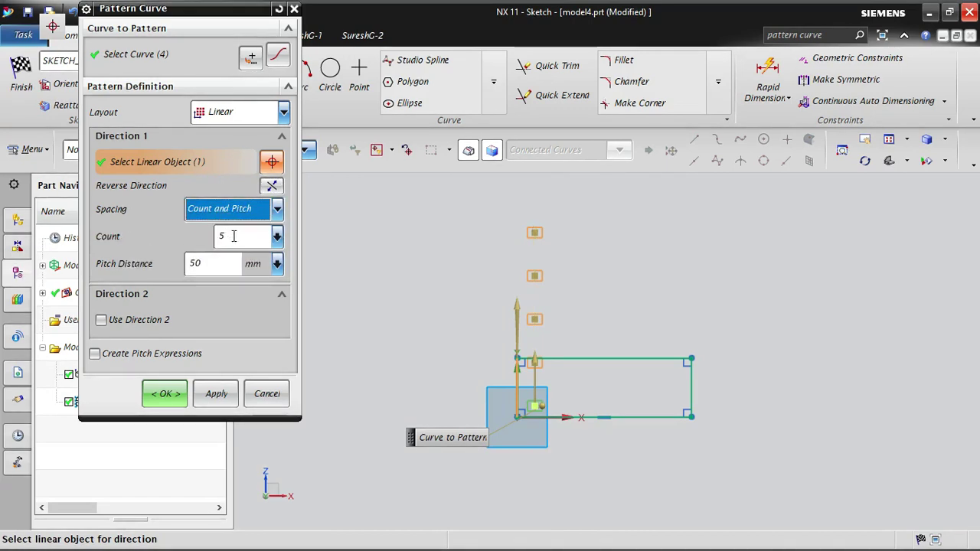
double_click(234, 235)
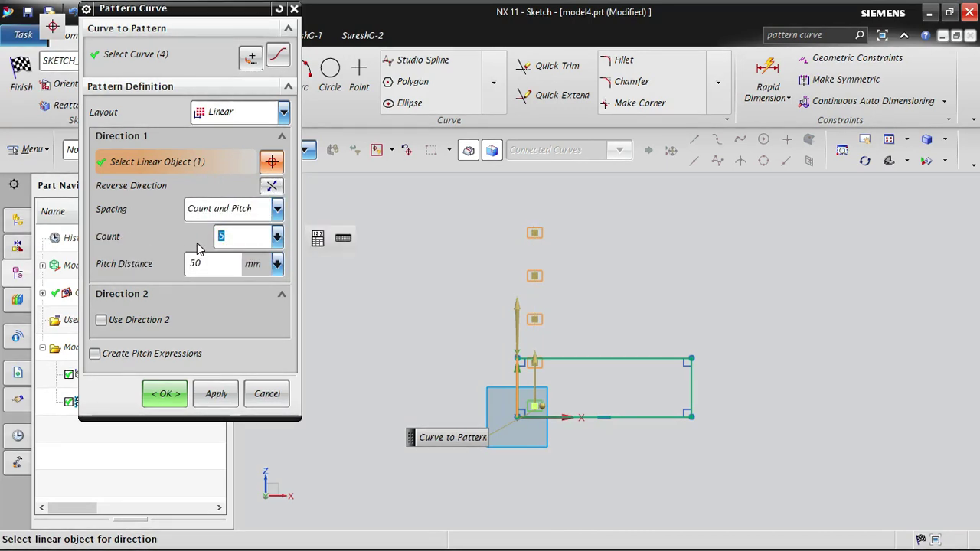
text(4)
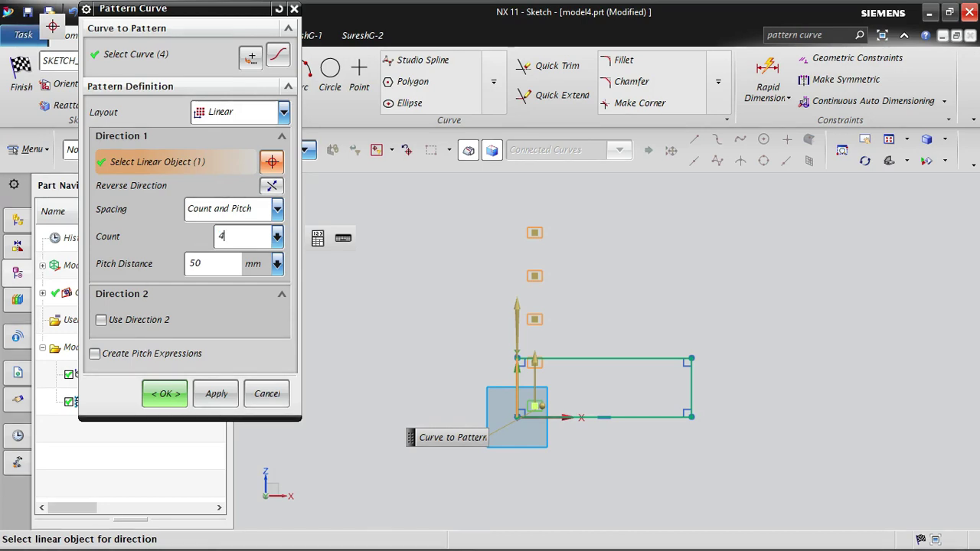
double_click(198, 264)
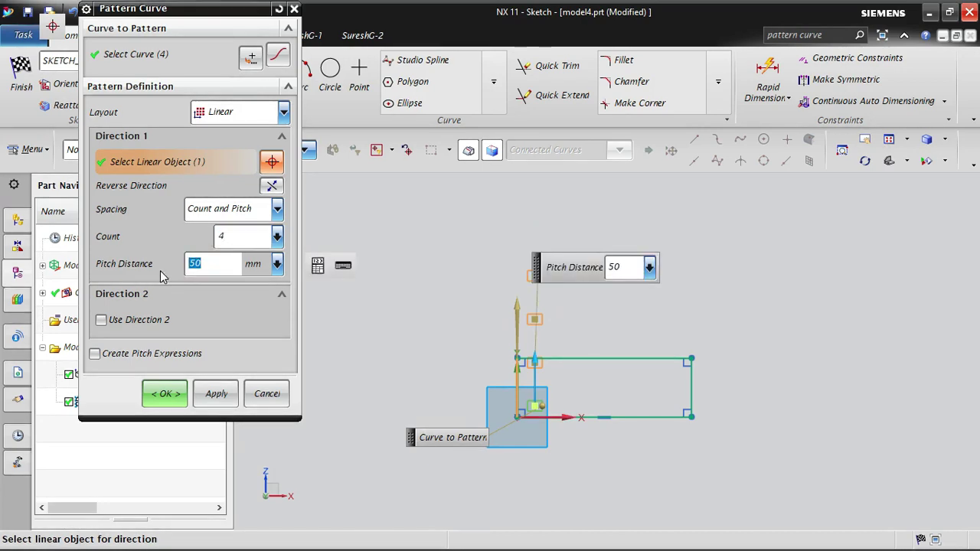
text(200)
key(Return)
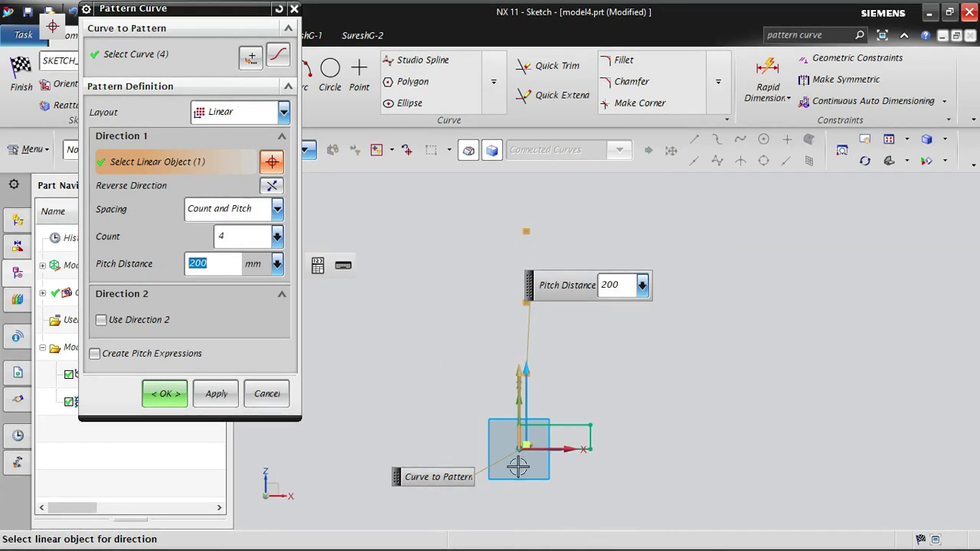
- Keep Count and Pitch spacing, apply the vertical pattern and close the tool
click(263, 212)
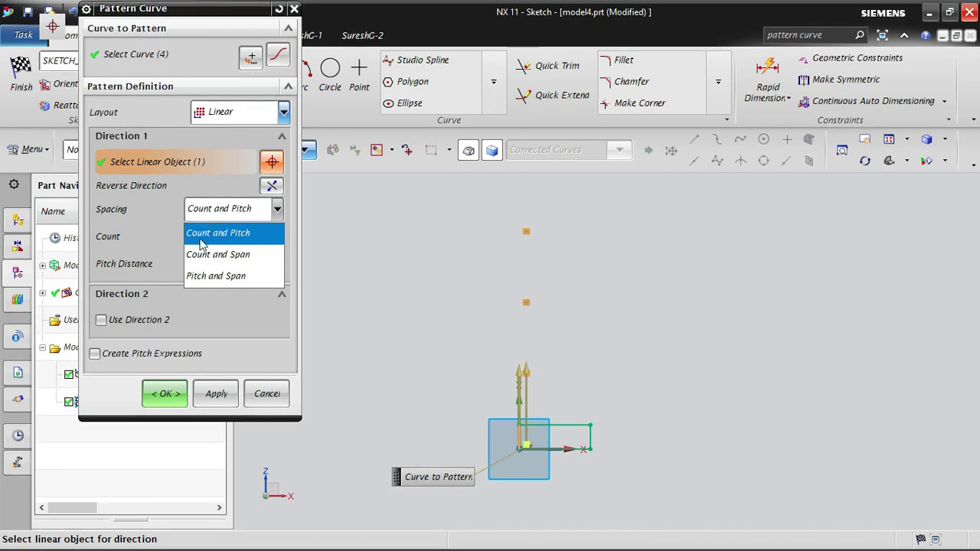
click(223, 176)
double_click(221, 236)
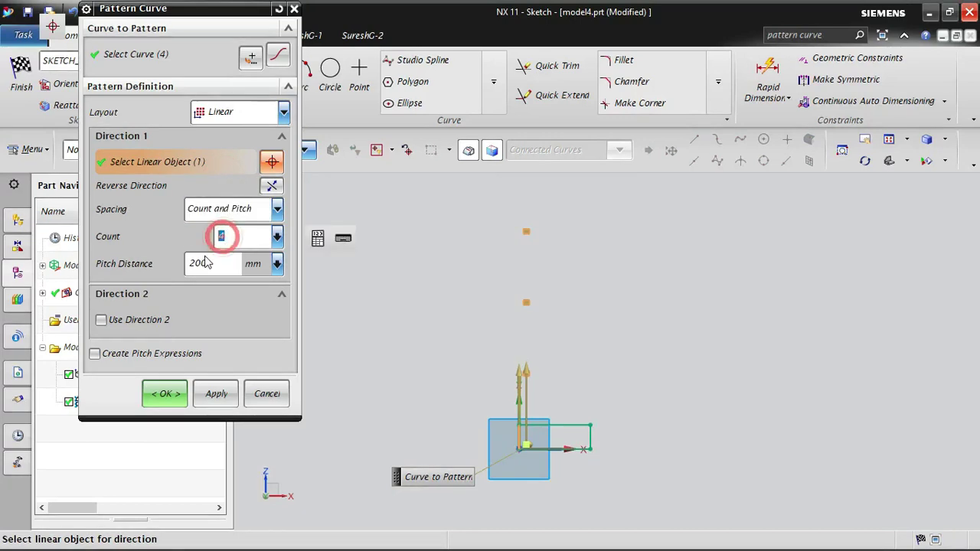
click(242, 214)
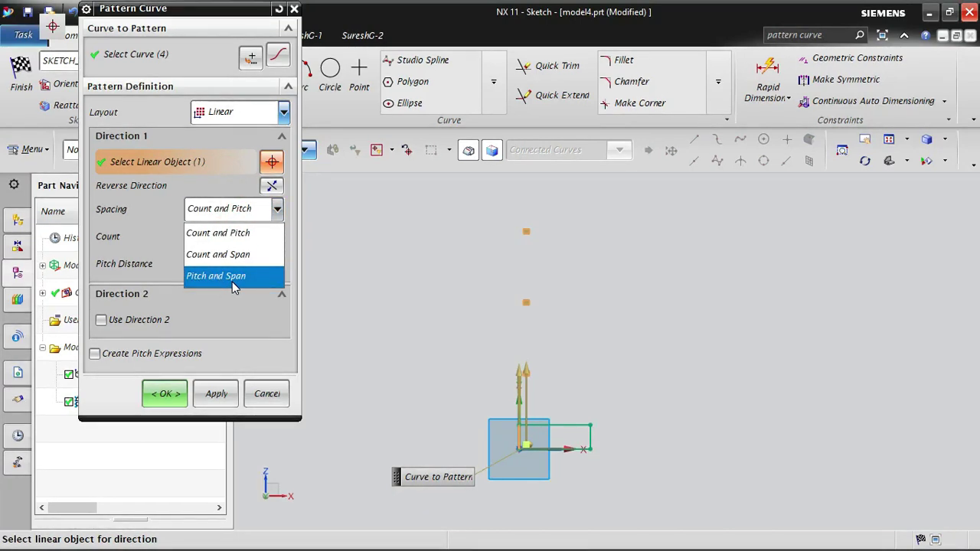
click(232, 312)
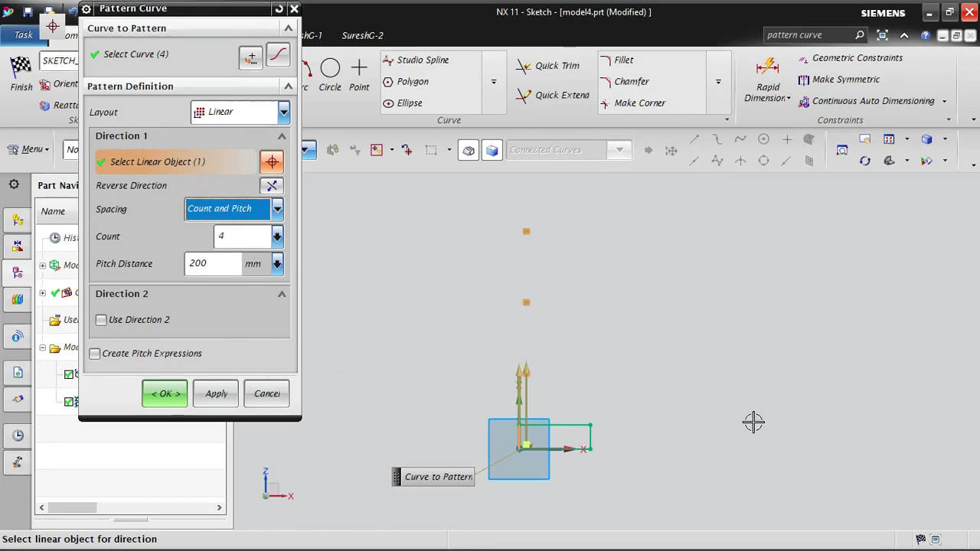
mouse_move(753, 421)
middle_down()
mouse_move(704, 462)
mouse_move(691, 452)
middle_up()
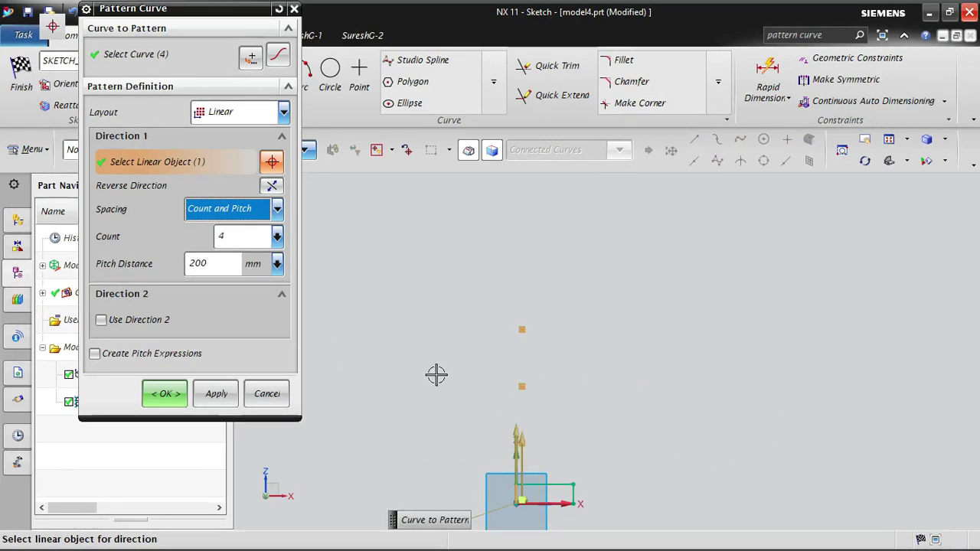
click(217, 394)
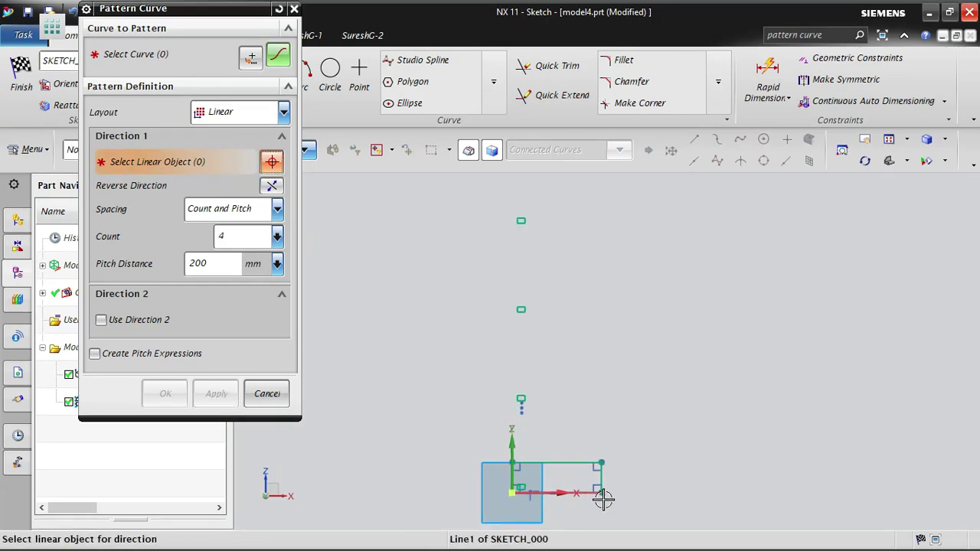
key(Escape)
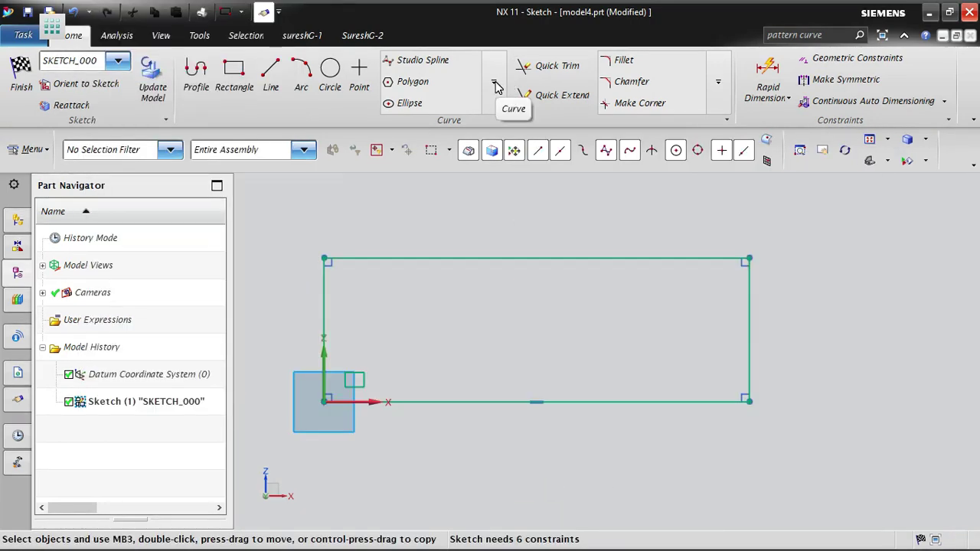
- Start a new Pattern Curve with Use Direction 2 ticked and Direction 1 pitch set to 25 mm
click(496, 85)
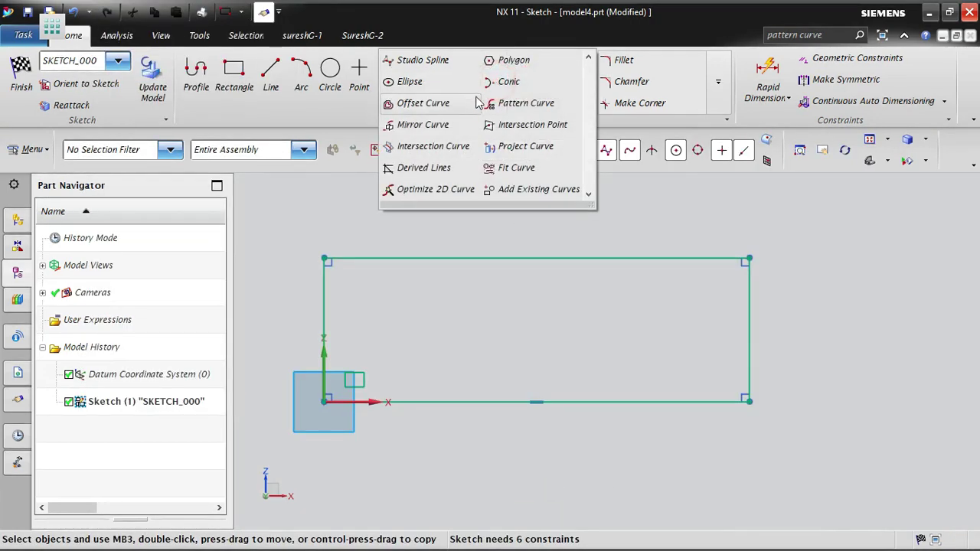
click(540, 109)
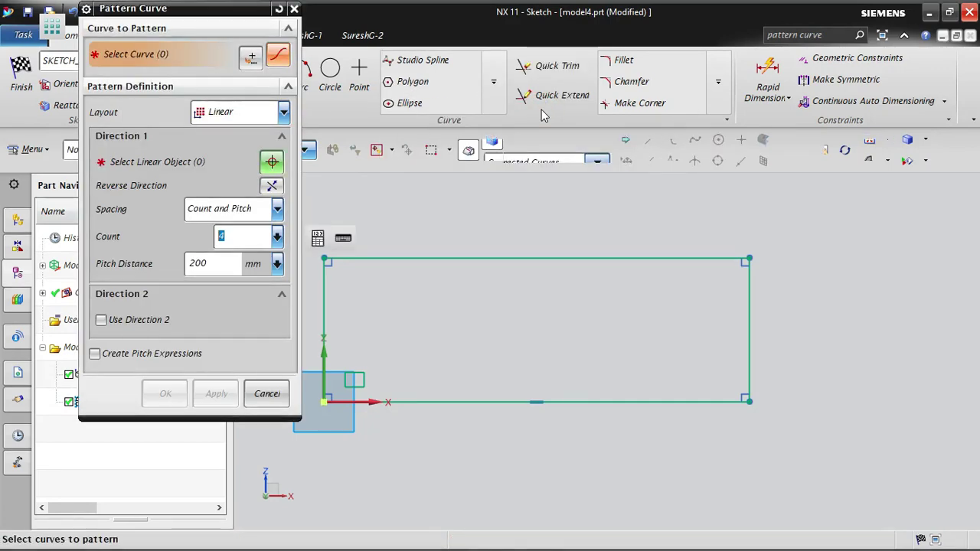
scroll(693, 285, up, 2)
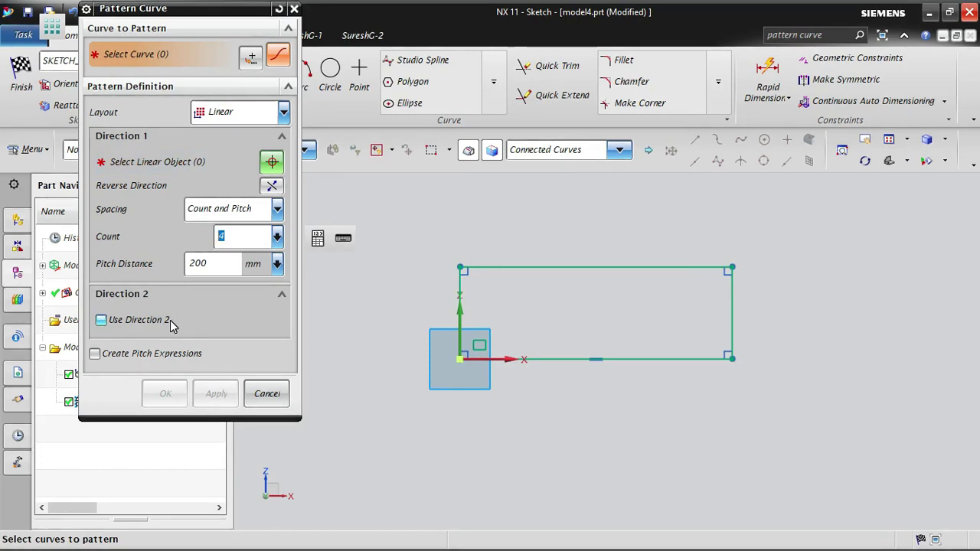
click(125, 322)
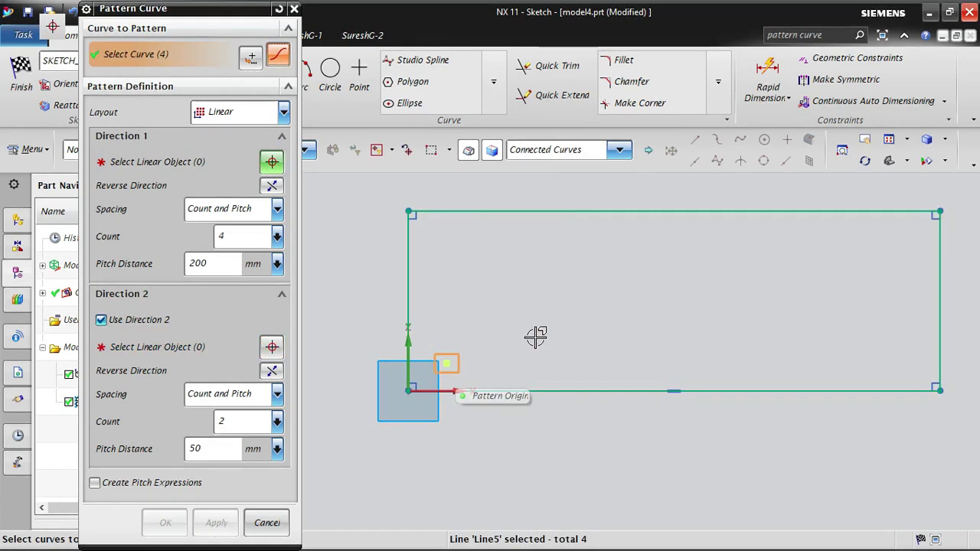
click(236, 241)
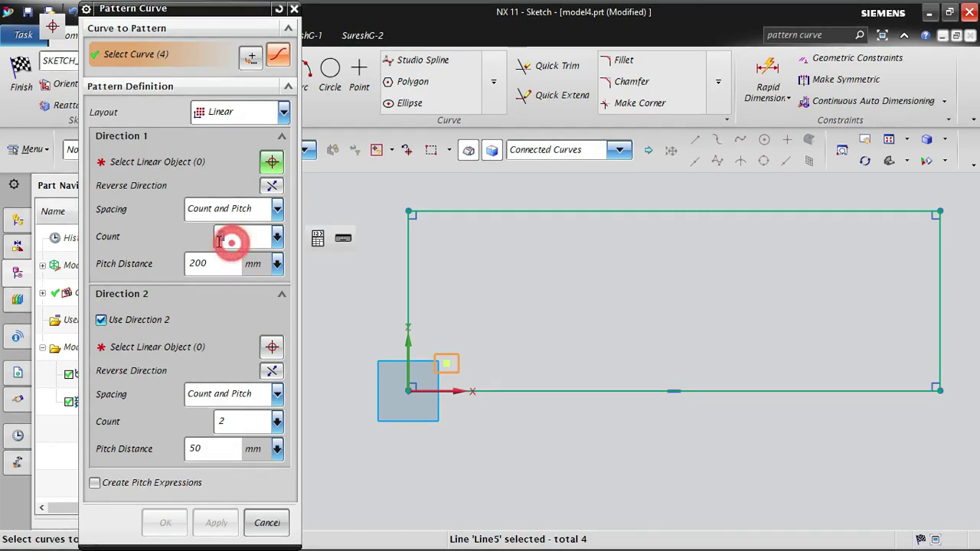
click(224, 264)
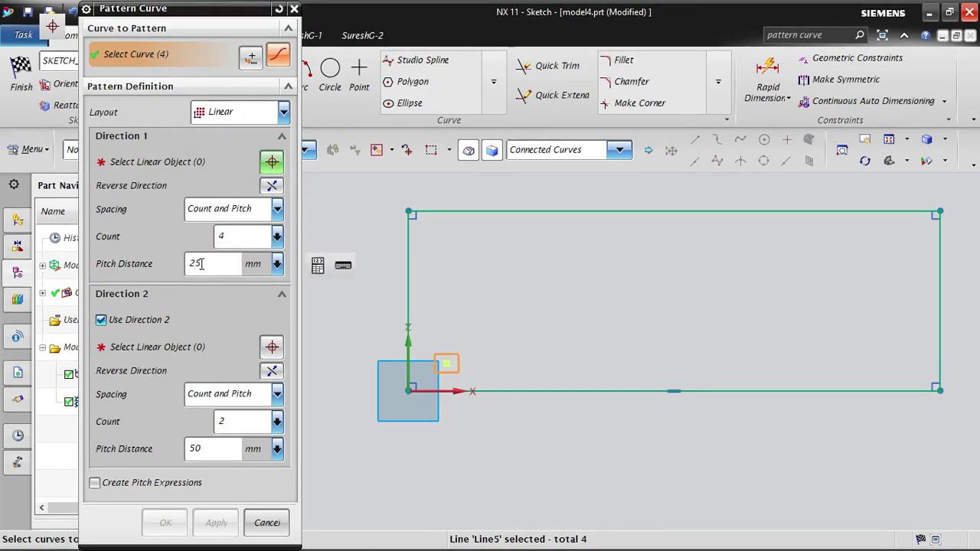
key(Tab)
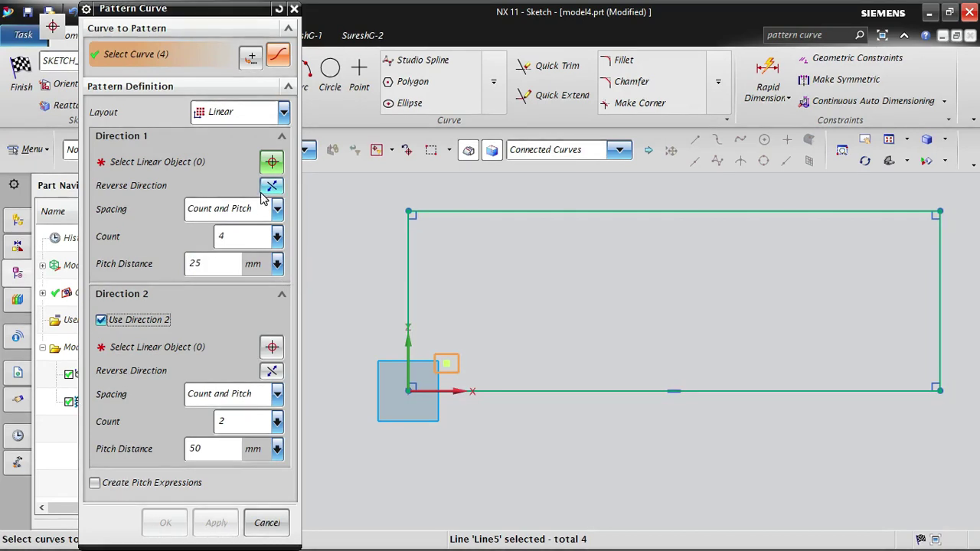
- Use the rectangle's bottom edge as Direction 1 and the left vertical line, reversed upward, as Direction 2
click(271, 164)
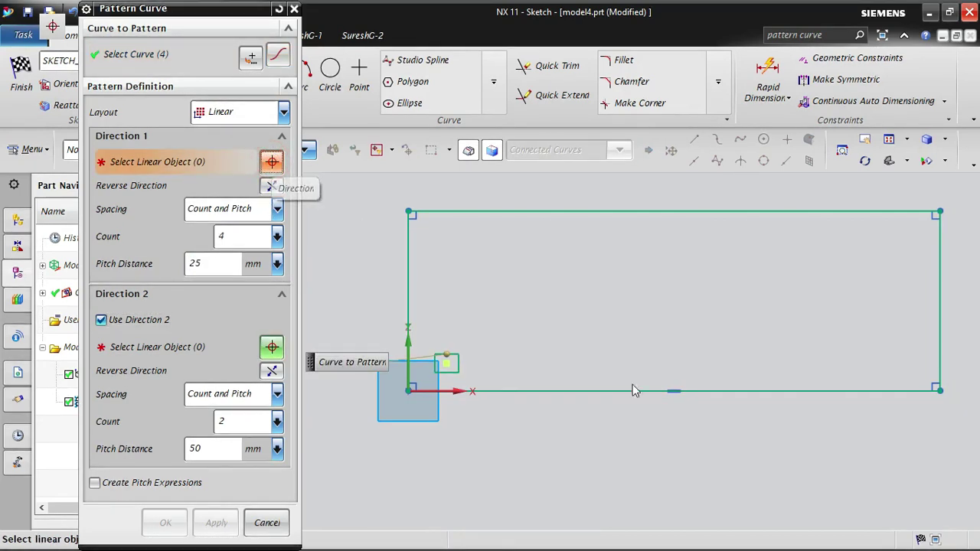
click(820, 387)
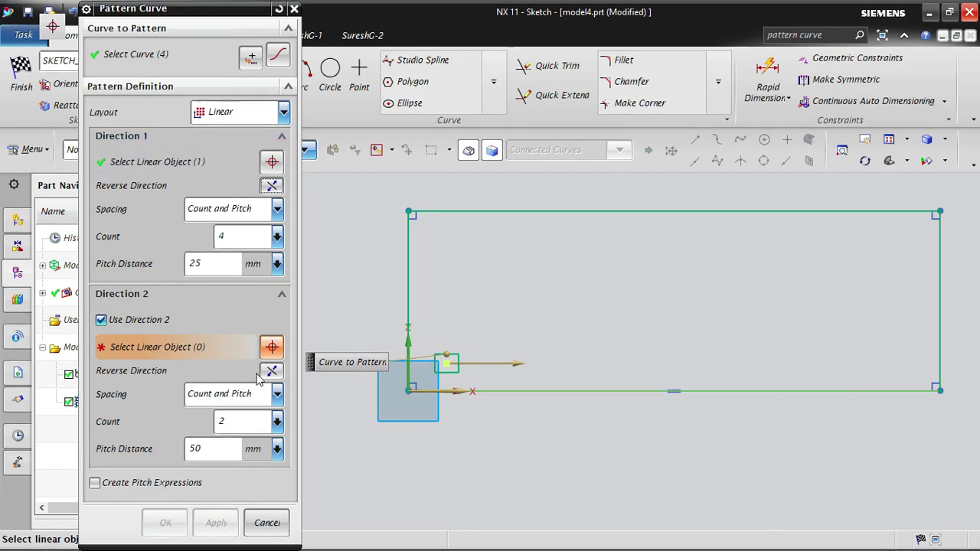
click(272, 346)
click(407, 252)
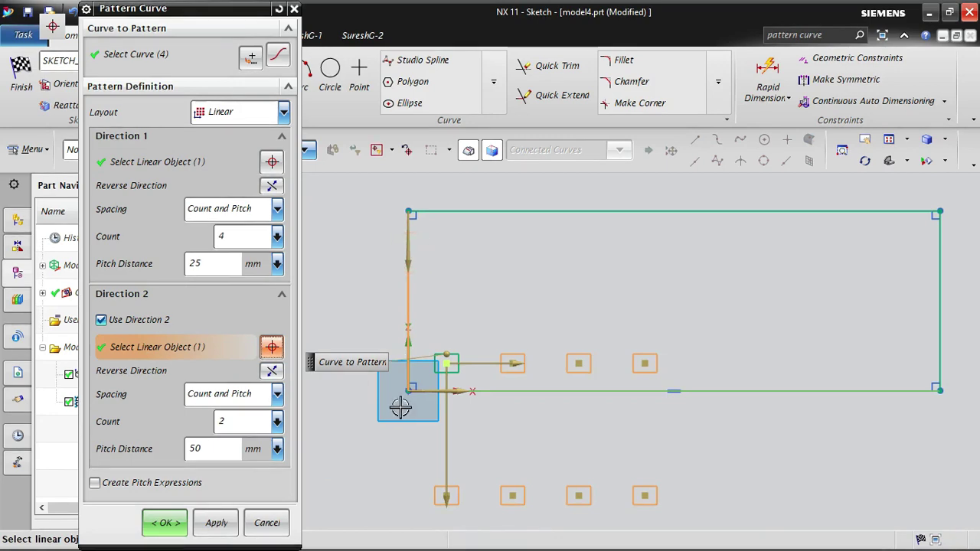
click(273, 373)
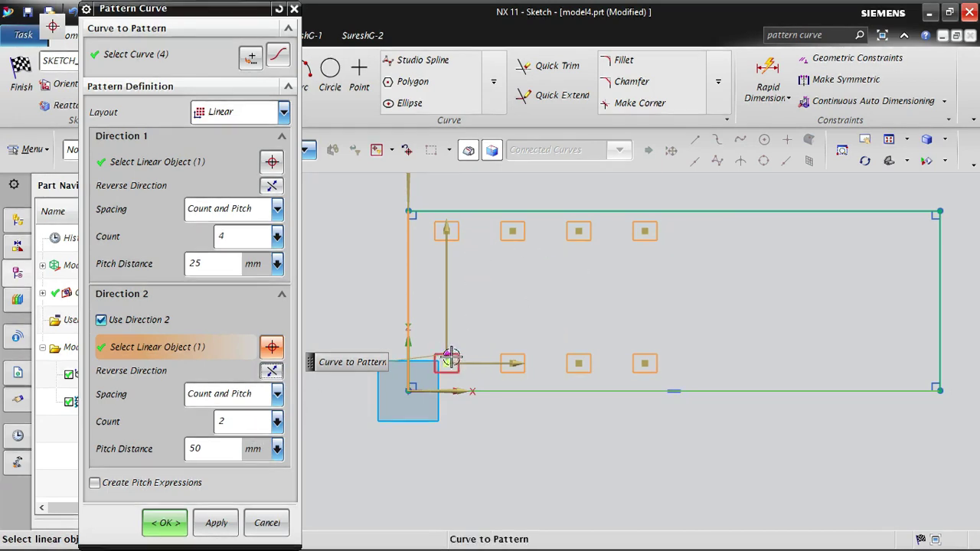
- Set Direction 2 to 3 rows spaced 25 mm apart
double_click(231, 426)
scroll(429, 444, down, 2)
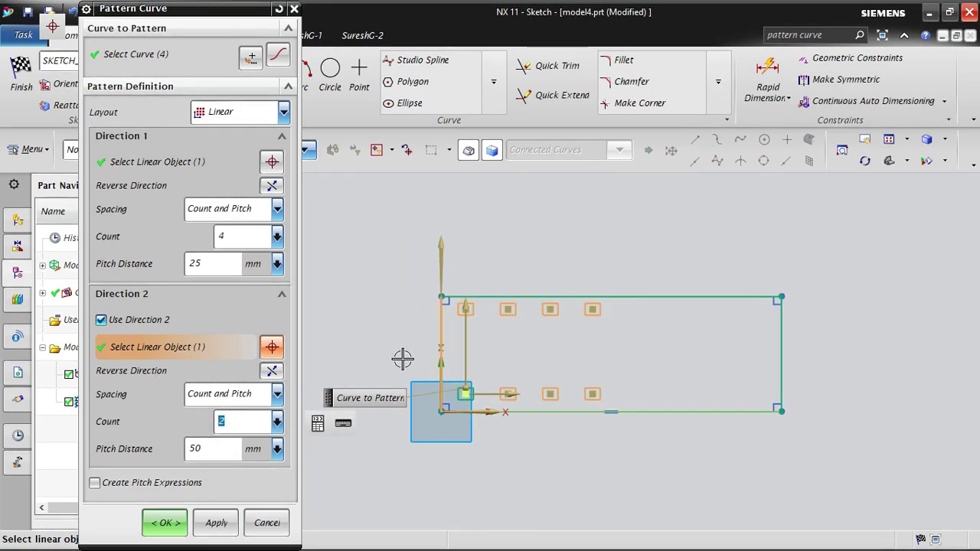
text(4)
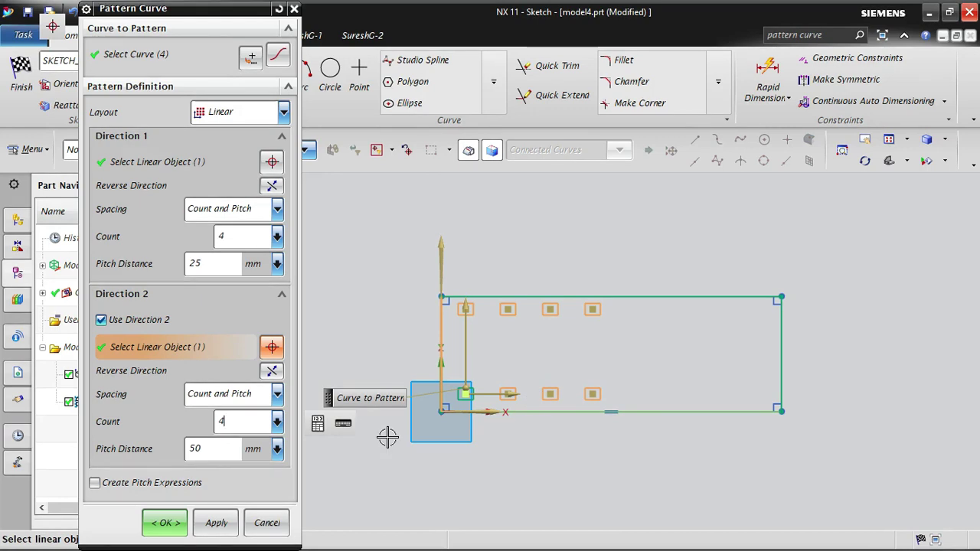
key(Tab)
scroll(618, 445, down, 4)
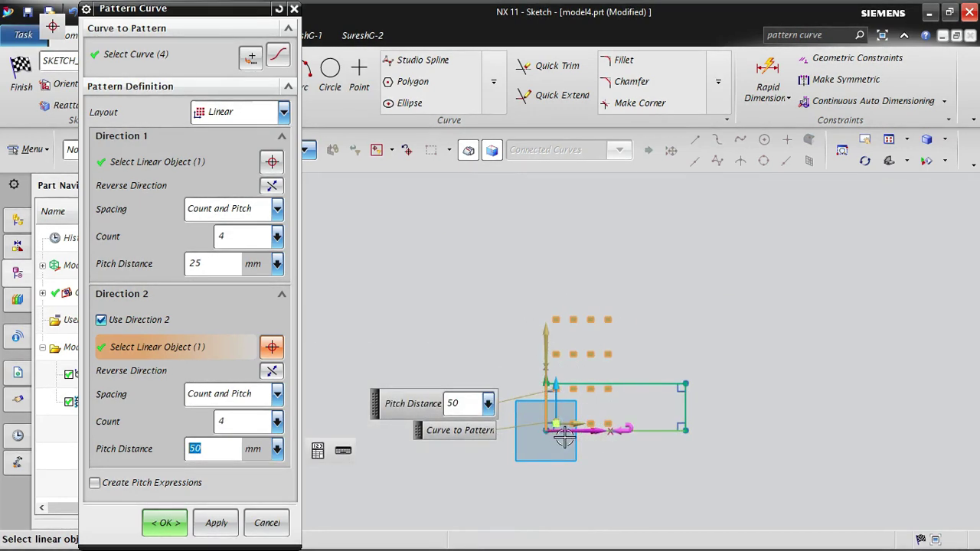
double_click(222, 421)
text(3)
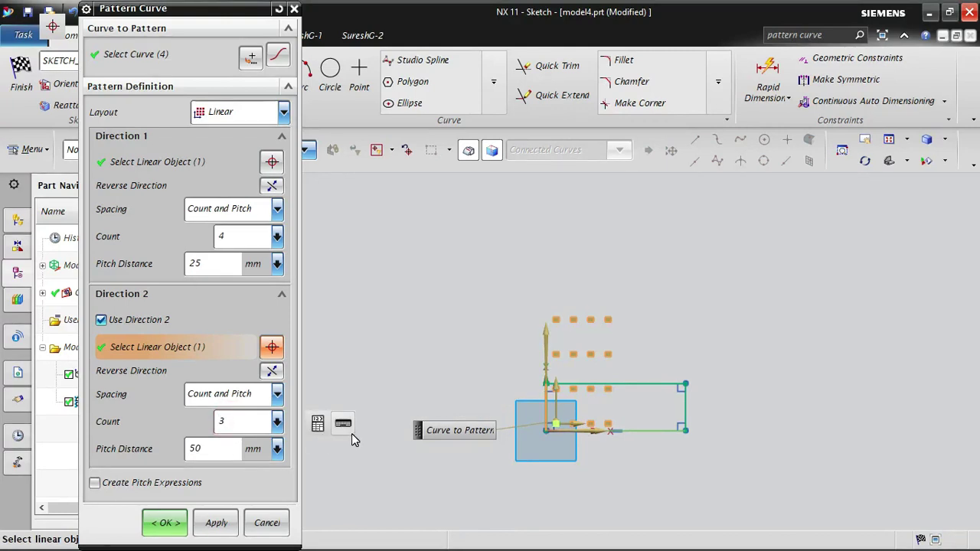
key(Tab)
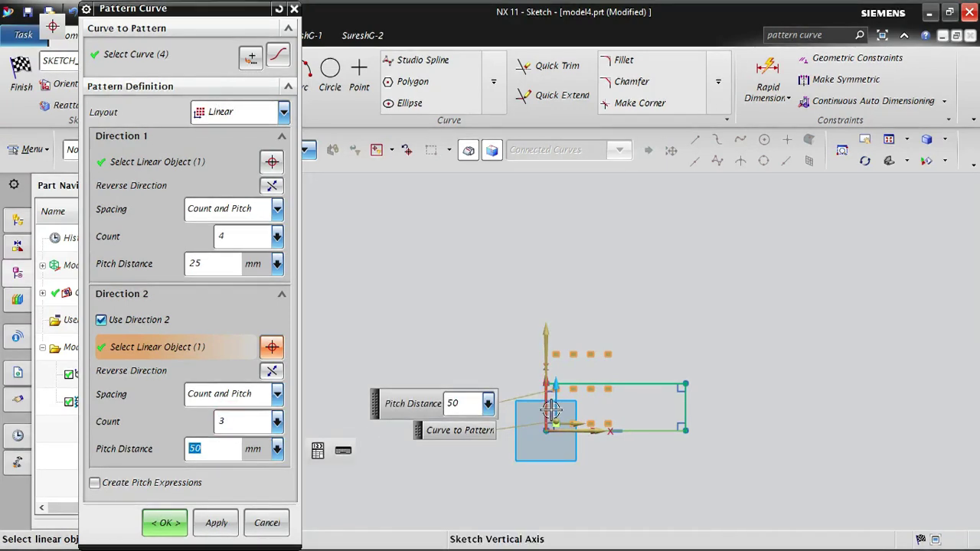
scroll(553, 414, up, 3)
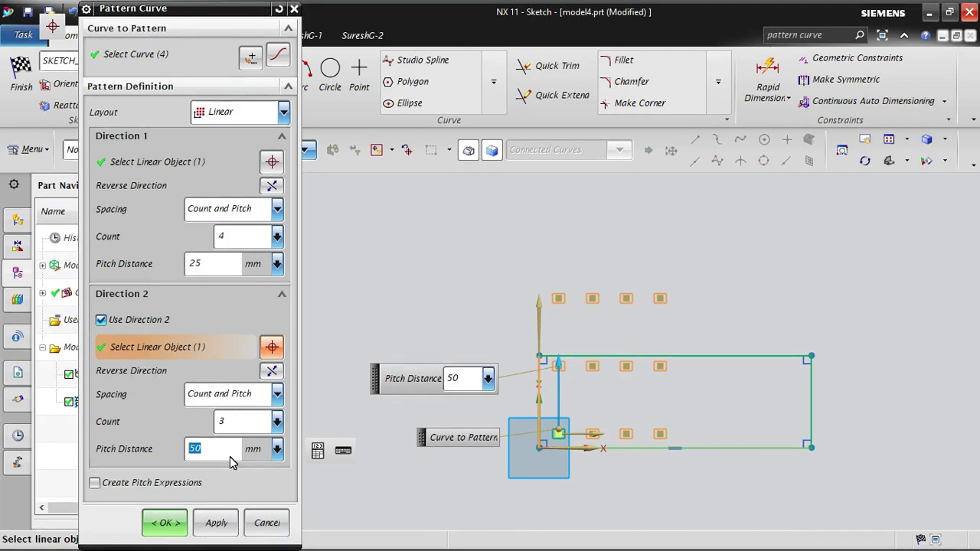
text(25)
key(Tab)
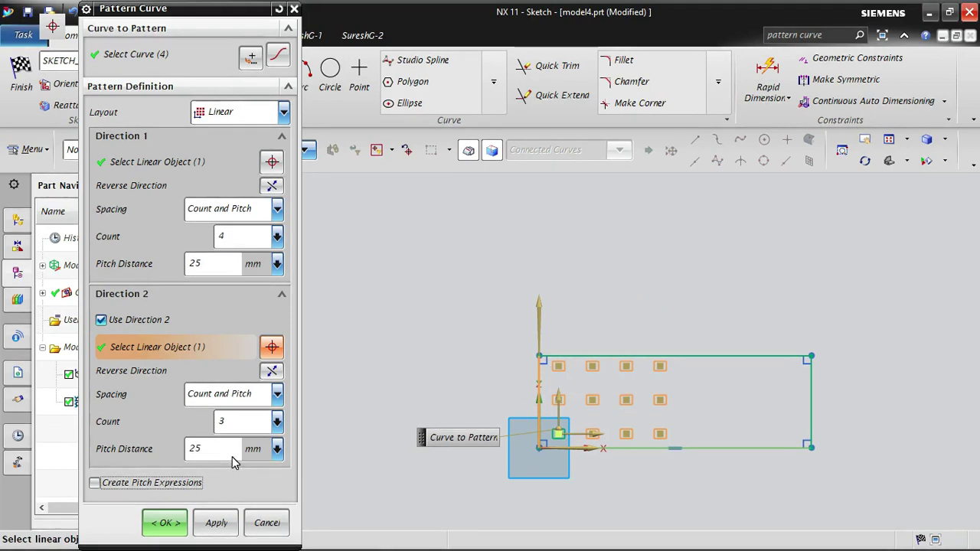
scroll(617, 462, up, 2)
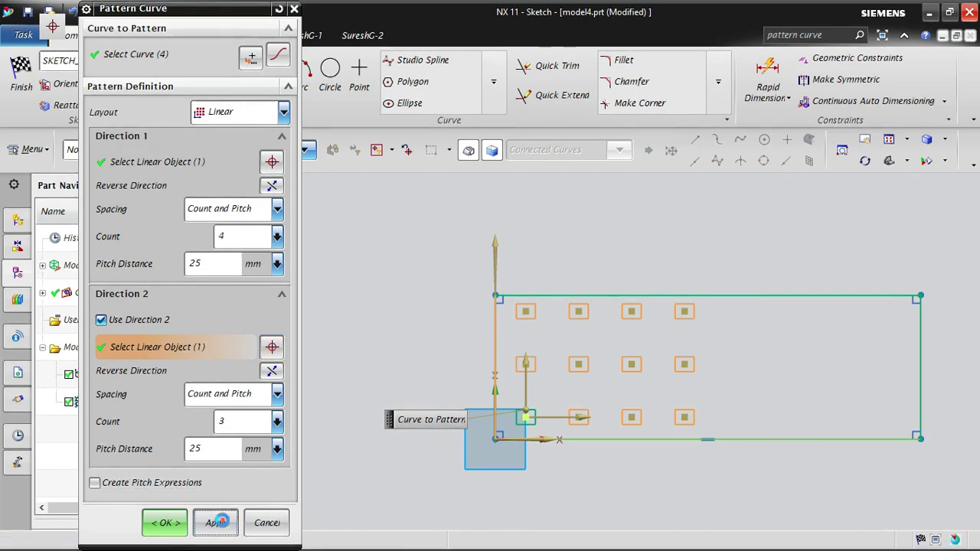
- Apply the 4-by-3 square grid, then reopen the pattern for editing and cancel out without changes
click(216, 522)
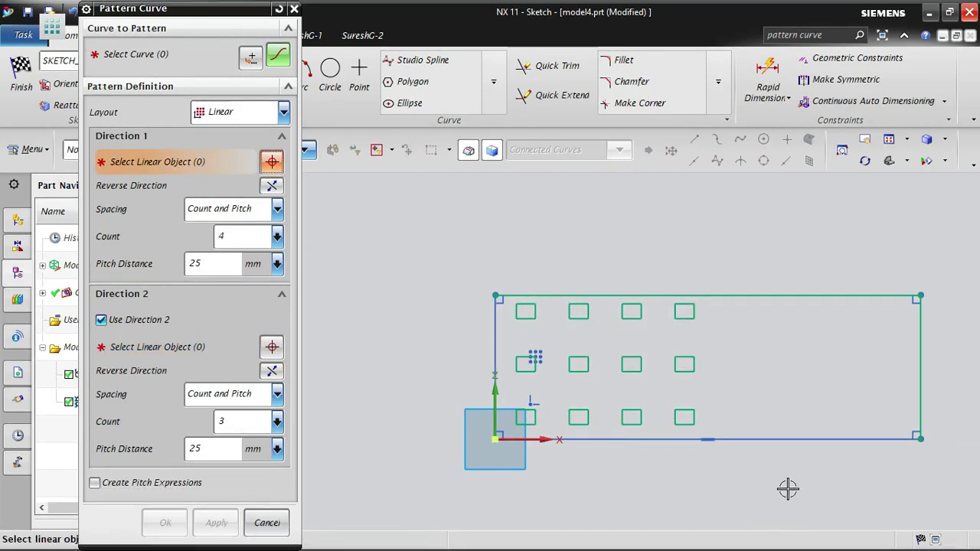
middle_click(529, 357)
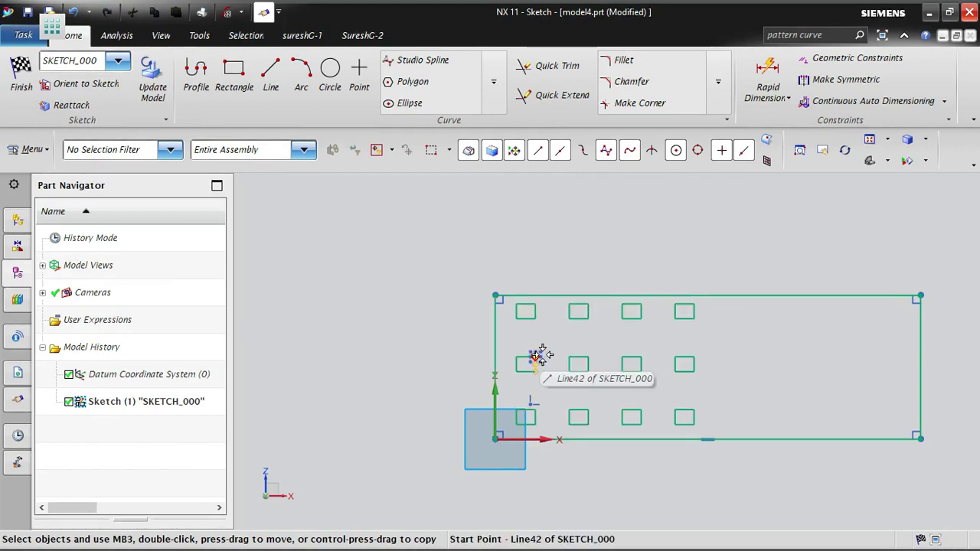
double_click(549, 350)
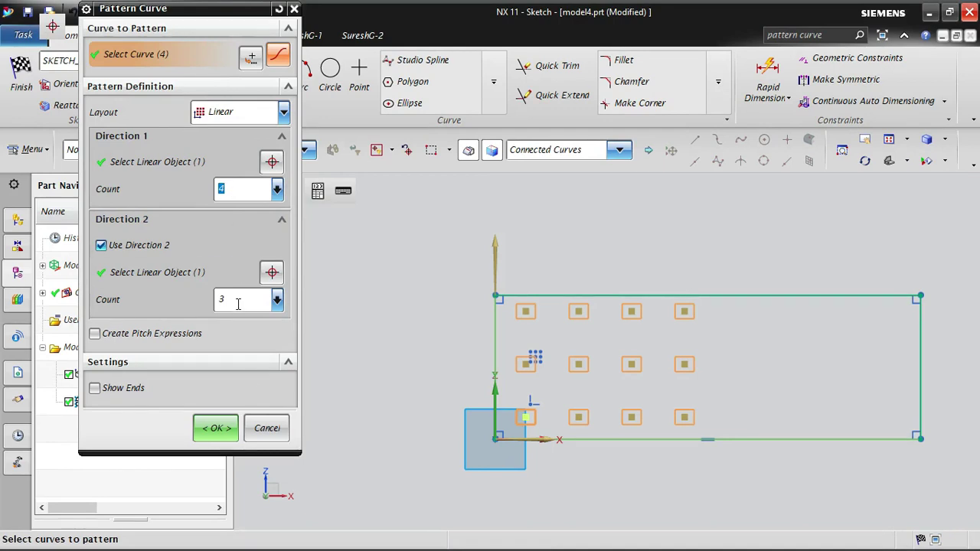
click(576, 366)
click(268, 428)
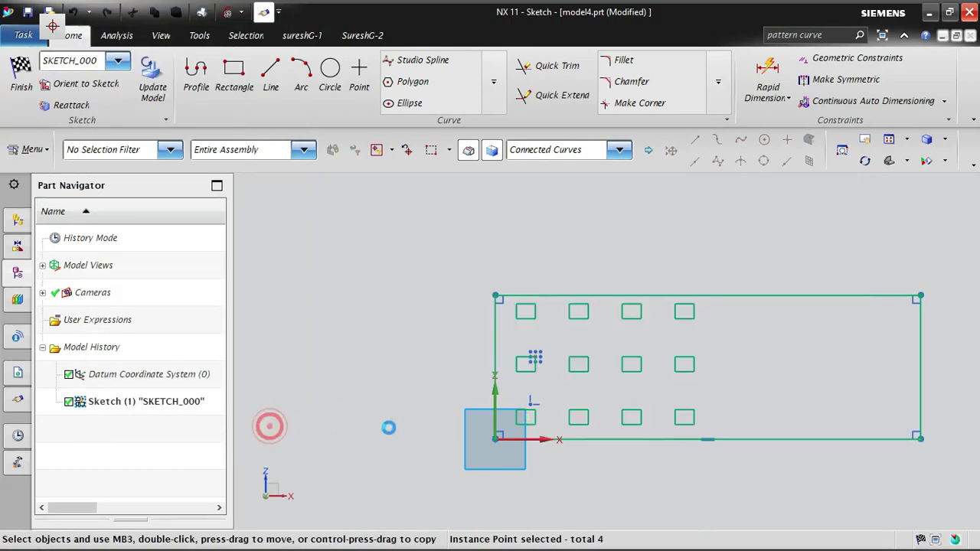
double_click(534, 357)
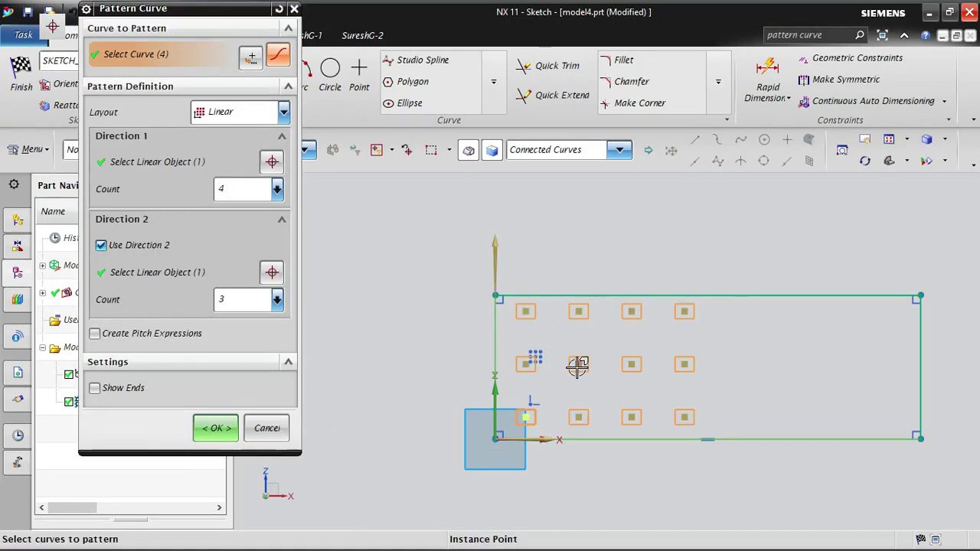
right_click(577, 367)
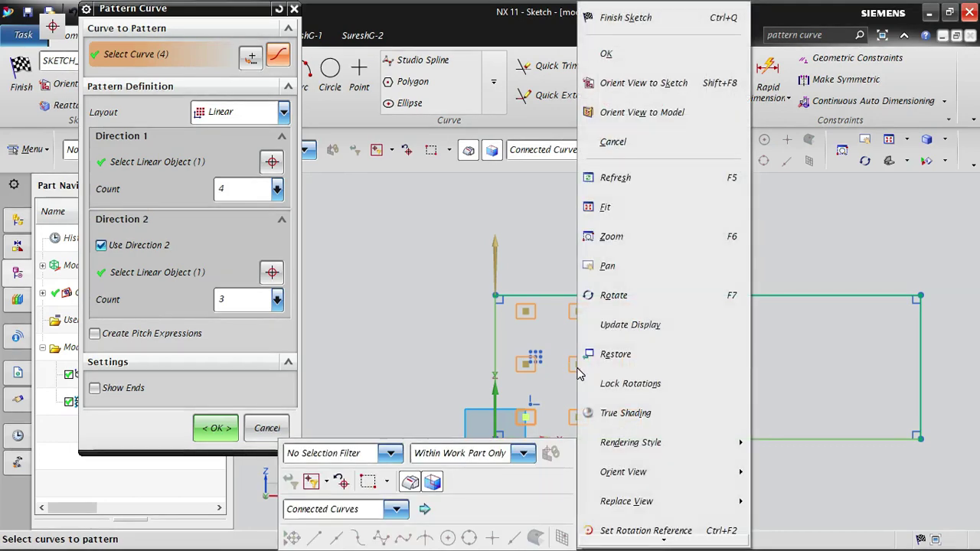
click(404, 280)
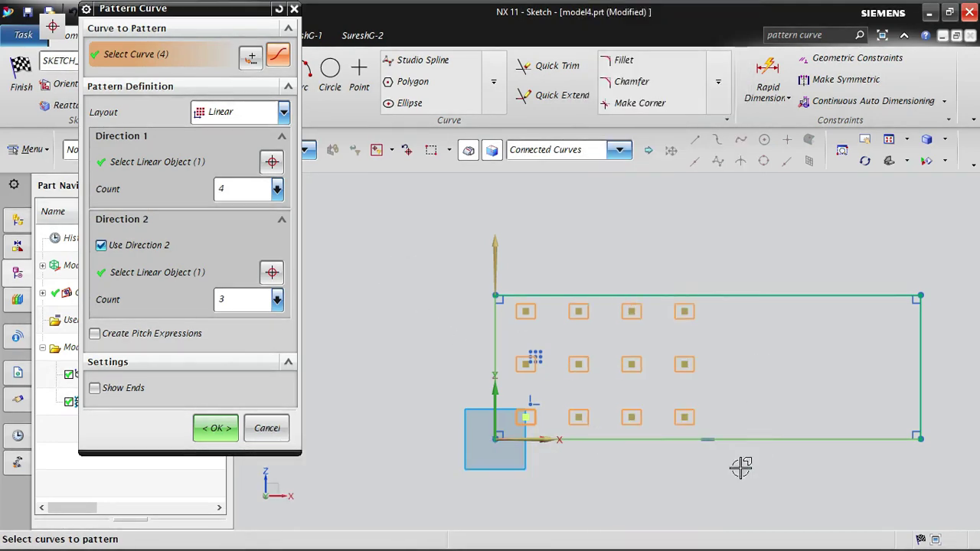
click(278, 428)
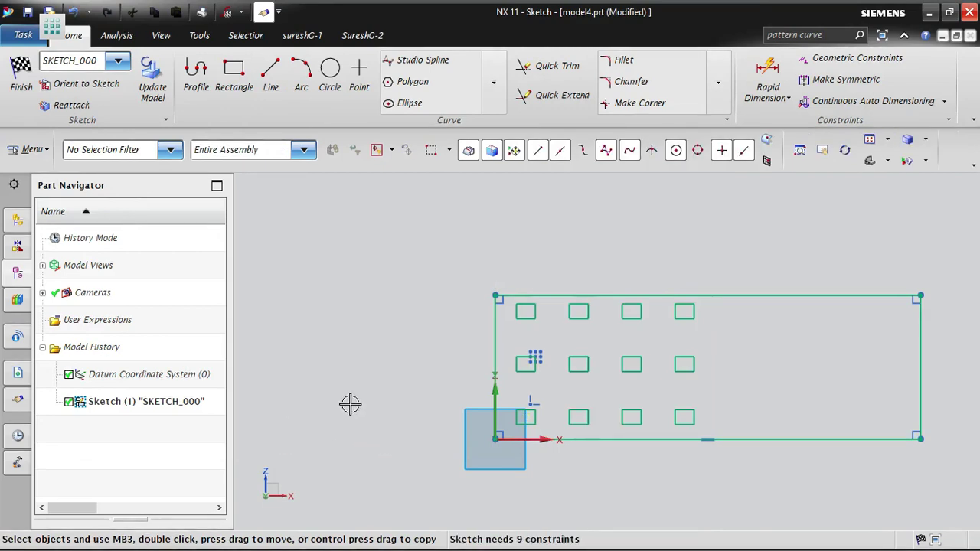
- Start a new Pattern Curve and box-select the small square's four curves
click(494, 82)
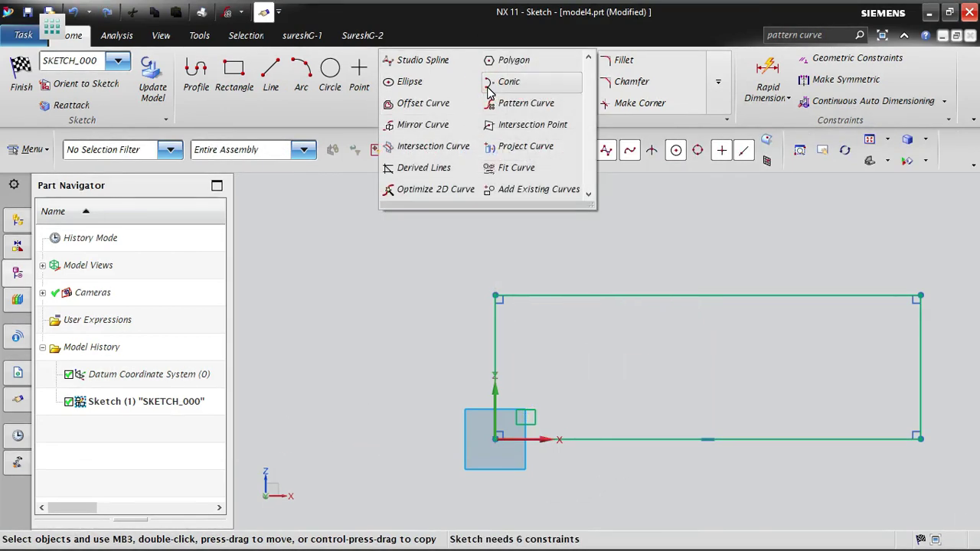
click(529, 103)
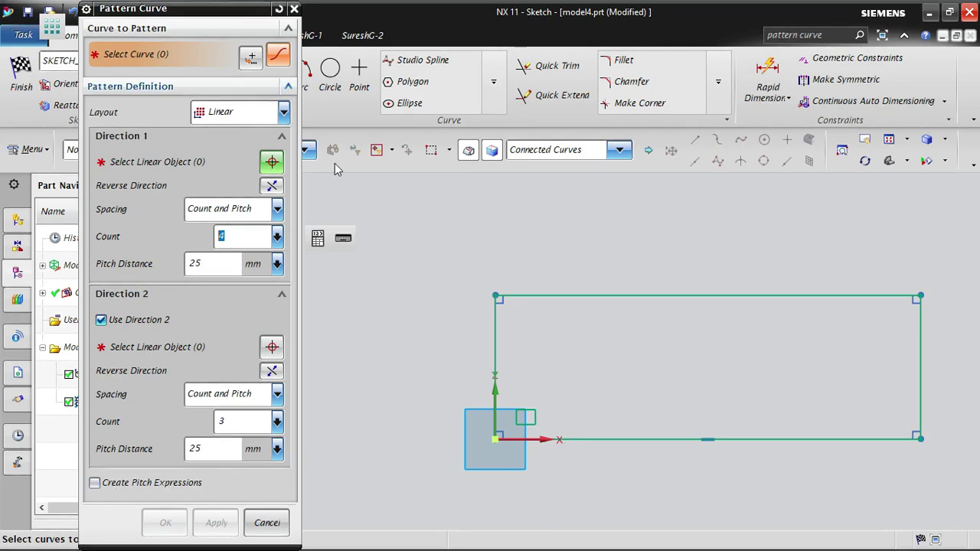
scroll(524, 438, up, 1)
scroll(523, 438, up, 1)
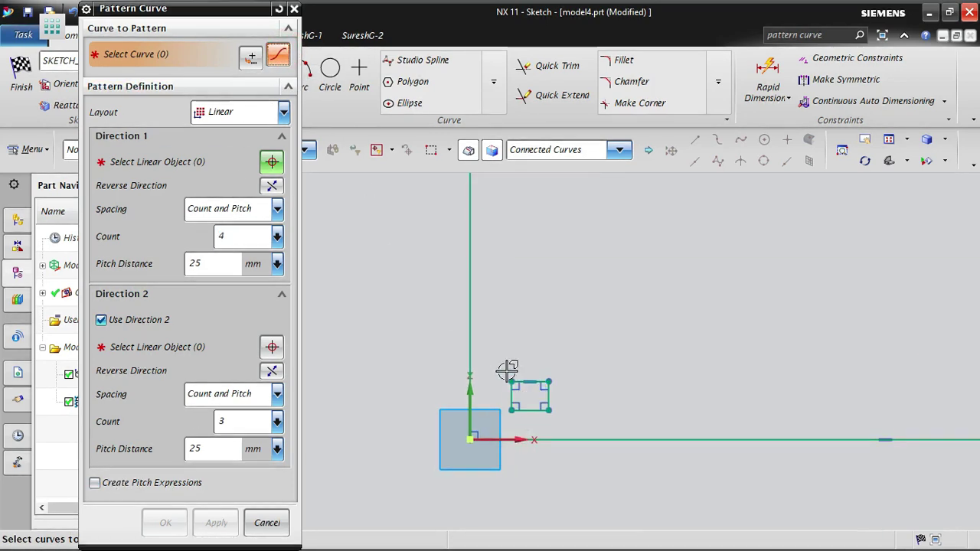
drag(502, 361, 566, 424)
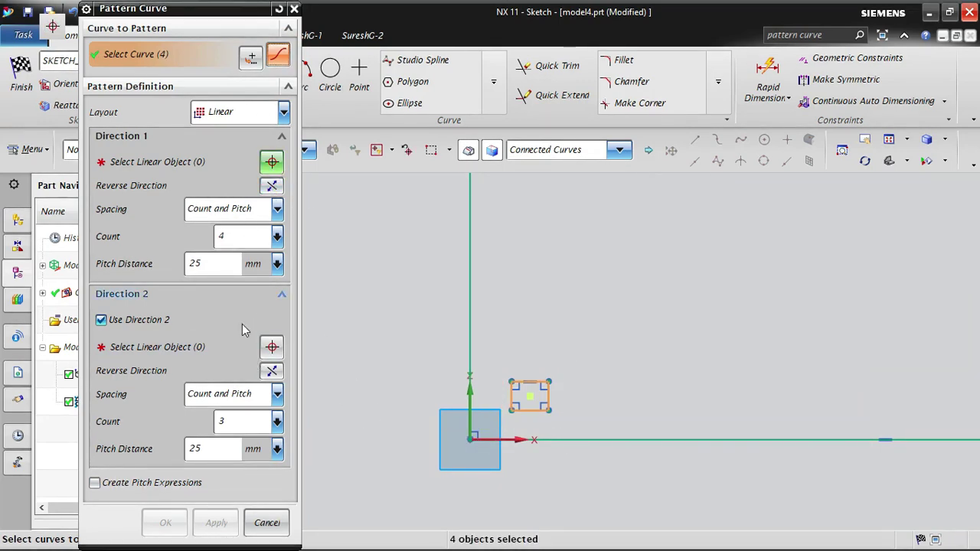
- Set the horizontal line as Direction 1 running right and the vertical line as Direction 2 running up
click(272, 162)
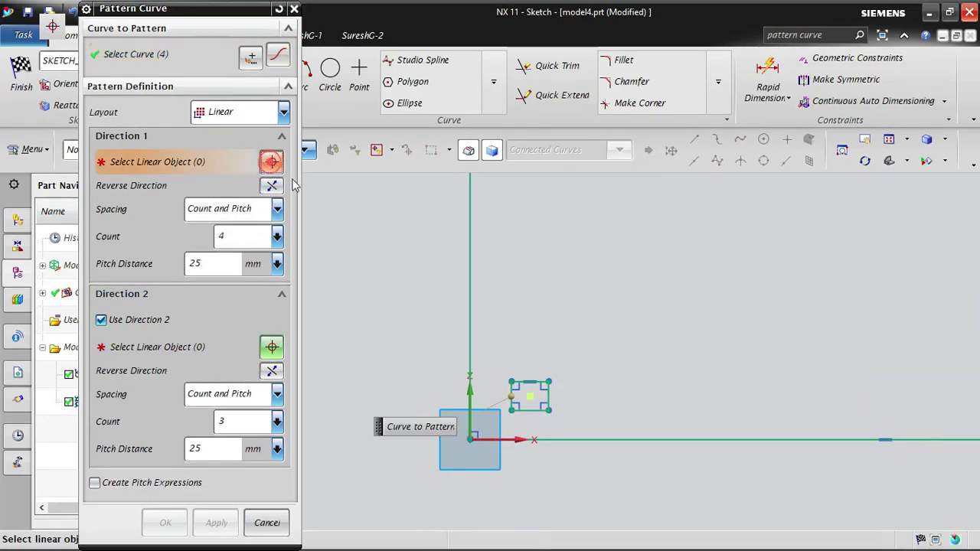
click(925, 439)
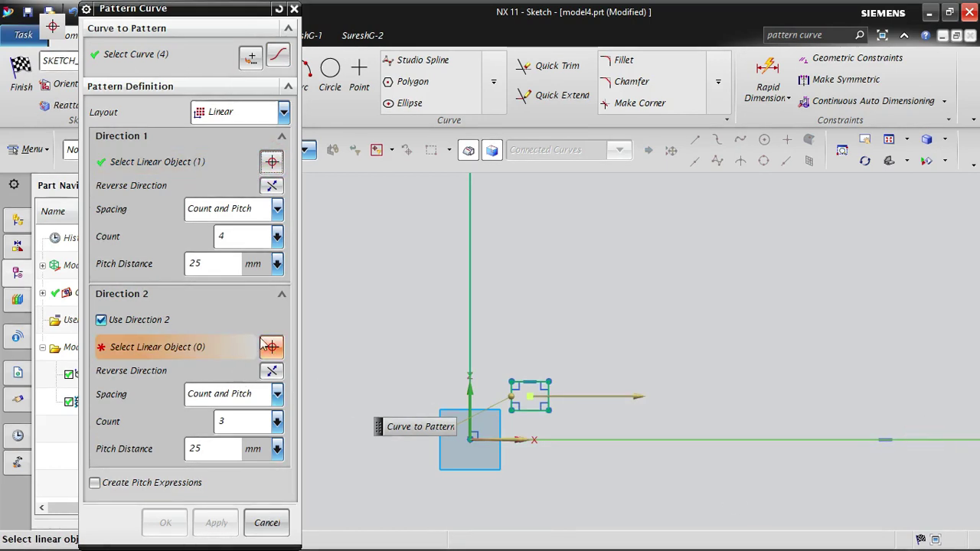
click(465, 242)
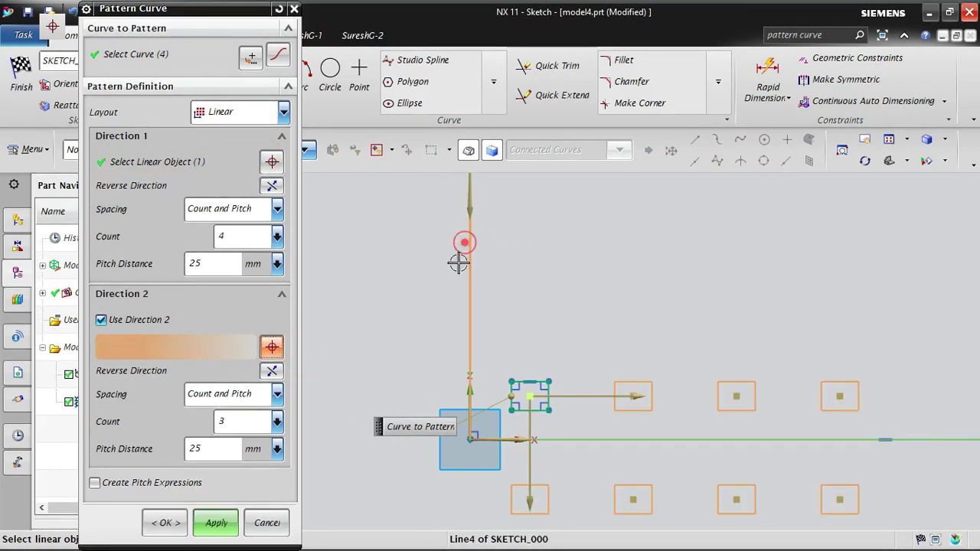
scroll(429, 353, down, 3)
click(272, 186)
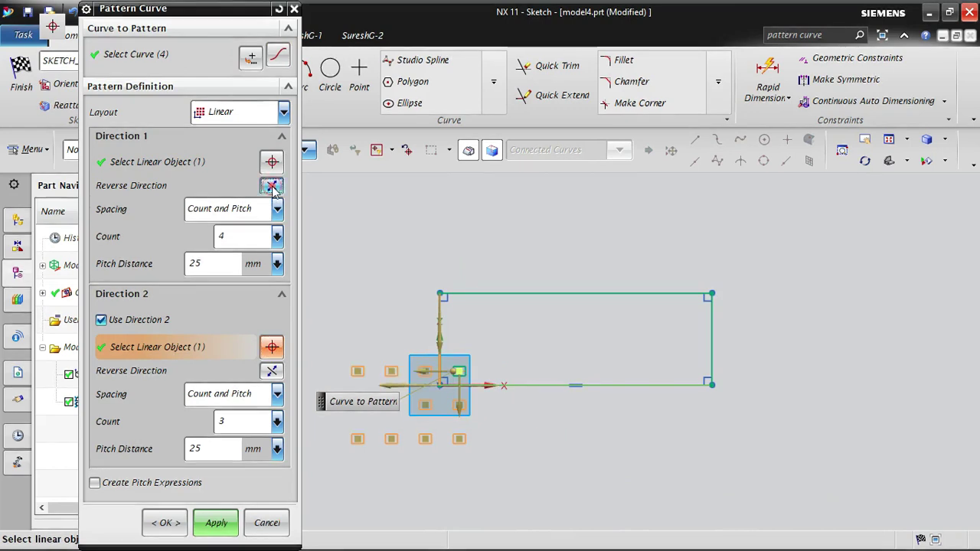
click(271, 186)
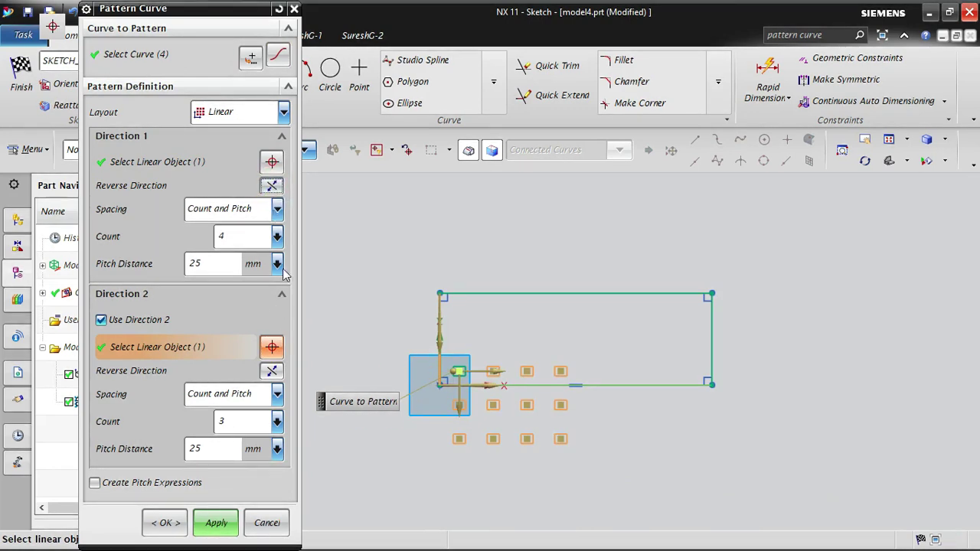
click(272, 370)
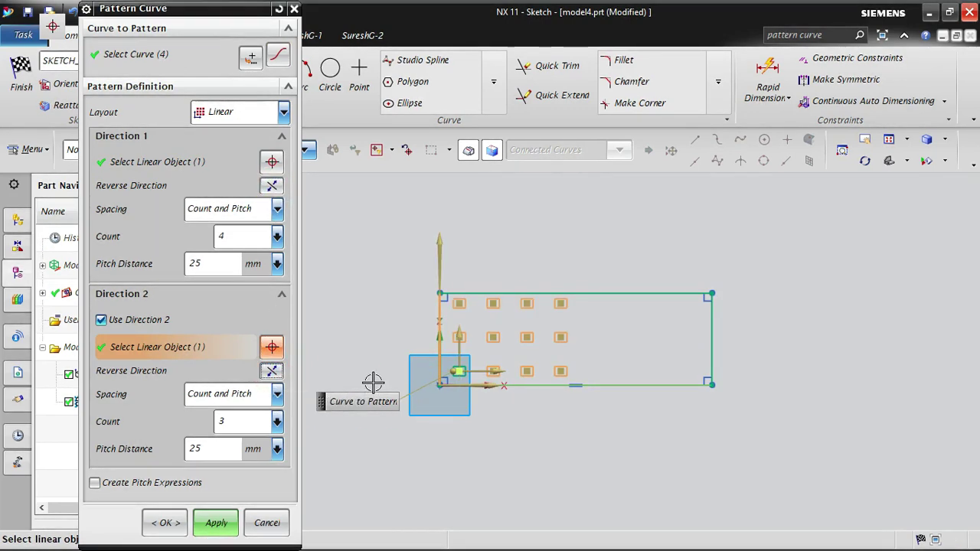
- Enable Create Pitch Expressions, create the grid, and reopen the pattern for editing
click(95, 485)
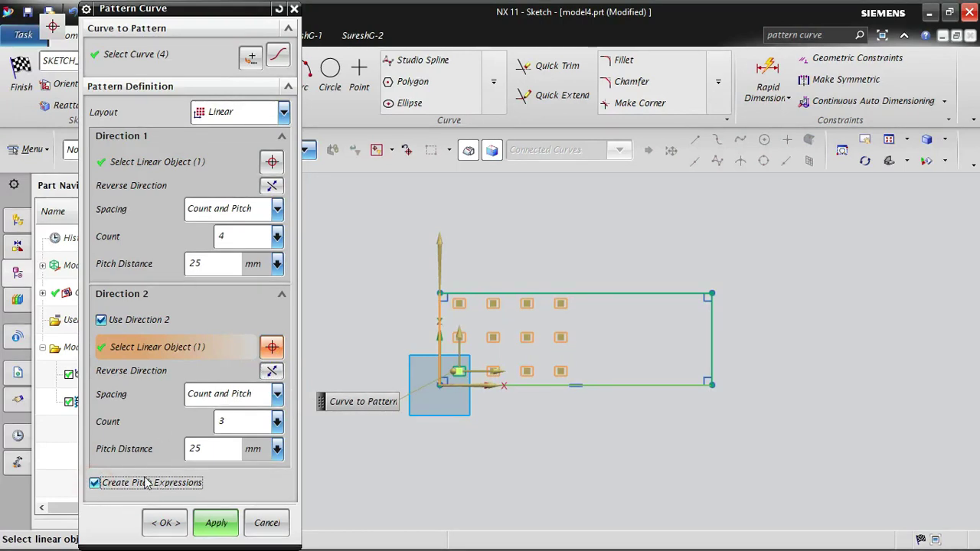
click(216, 525)
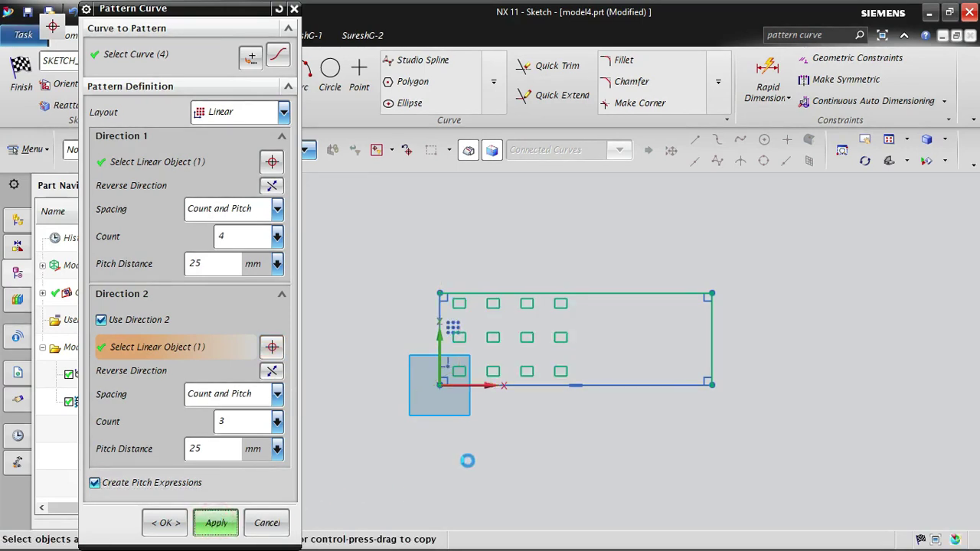
click(268, 523)
scroll(432, 280, up, 5)
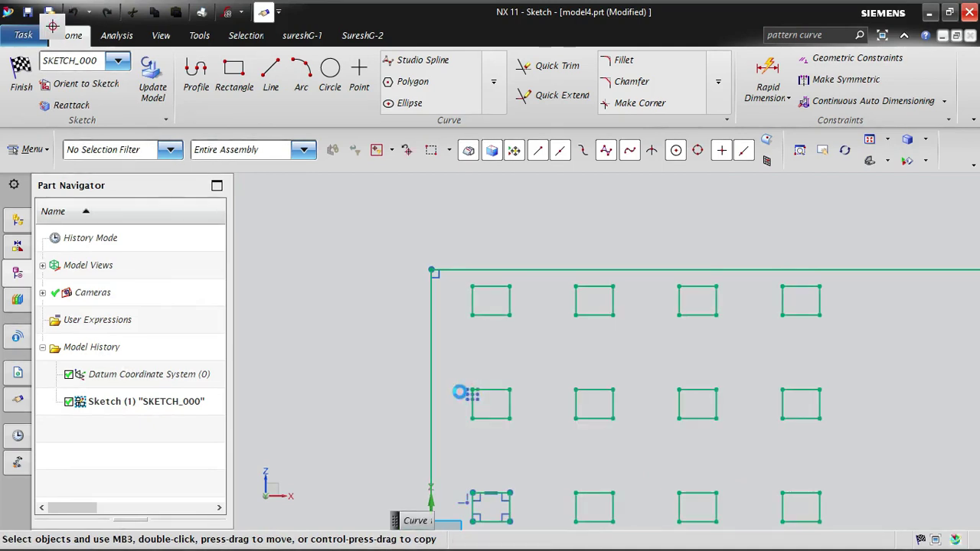
double_click(460, 393)
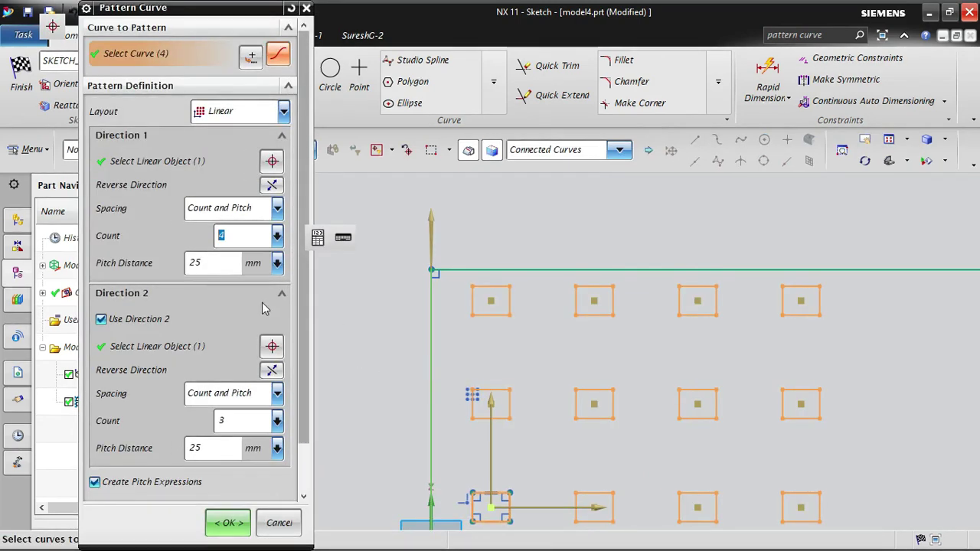
- Set Direction 1 pitch to 30 mm and Direction 2 pitch to 20 mm, turning off pitch expressions
click(198, 263)
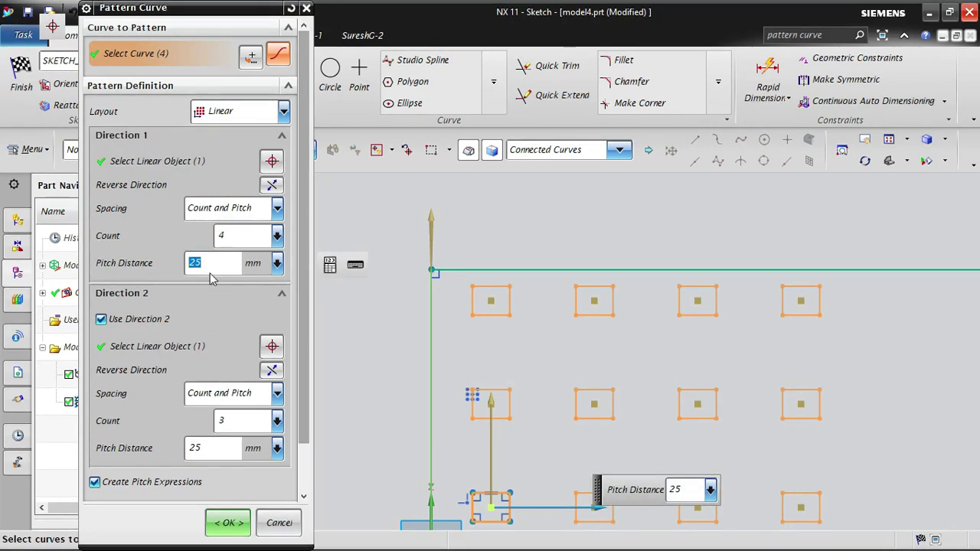
click(201, 451)
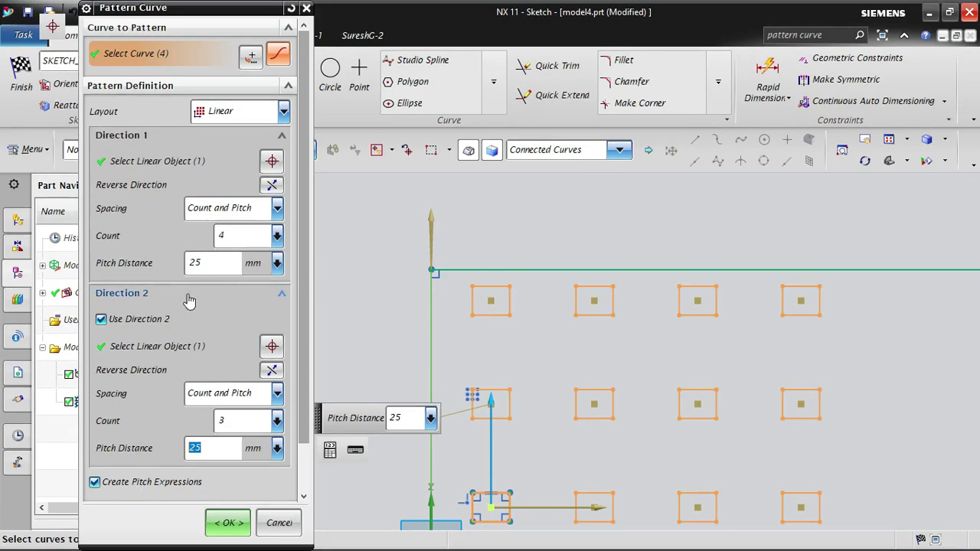
click(197, 263)
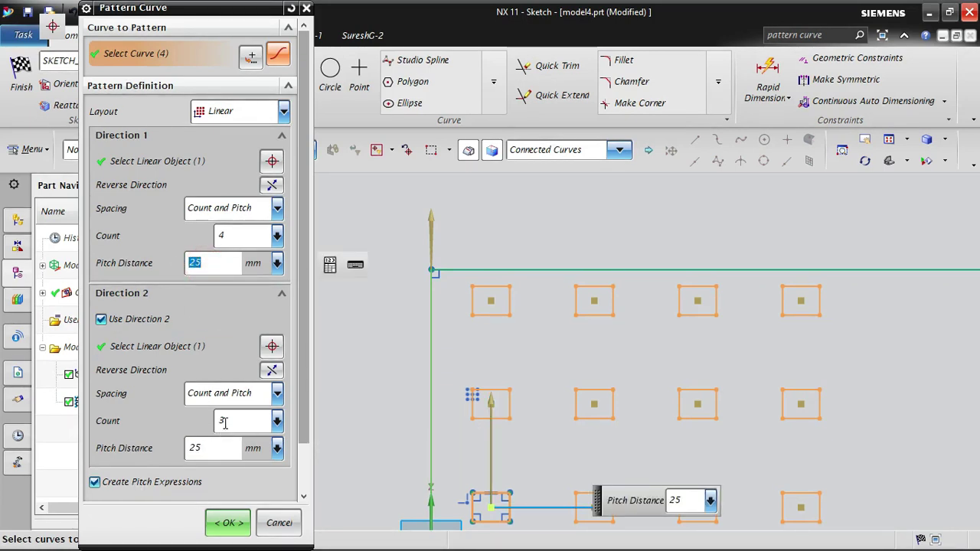
double_click(206, 263)
text(30)
key(Return)
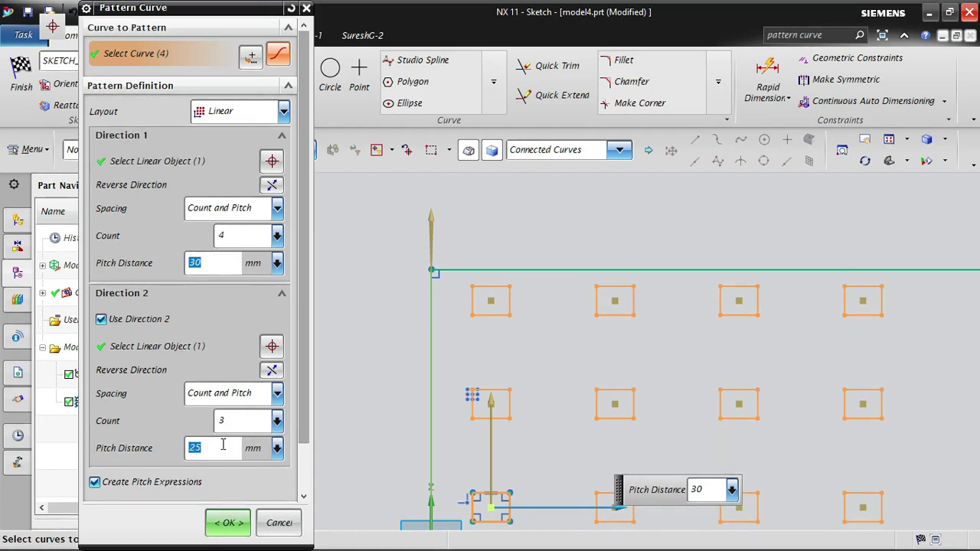
double_click(218, 447)
text(30)
key(Return)
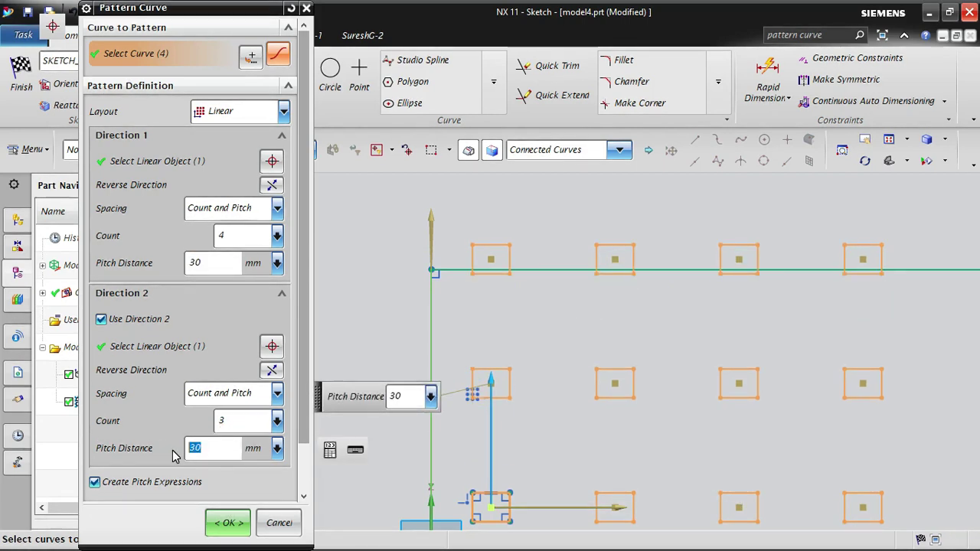
text(20)
key(Return)
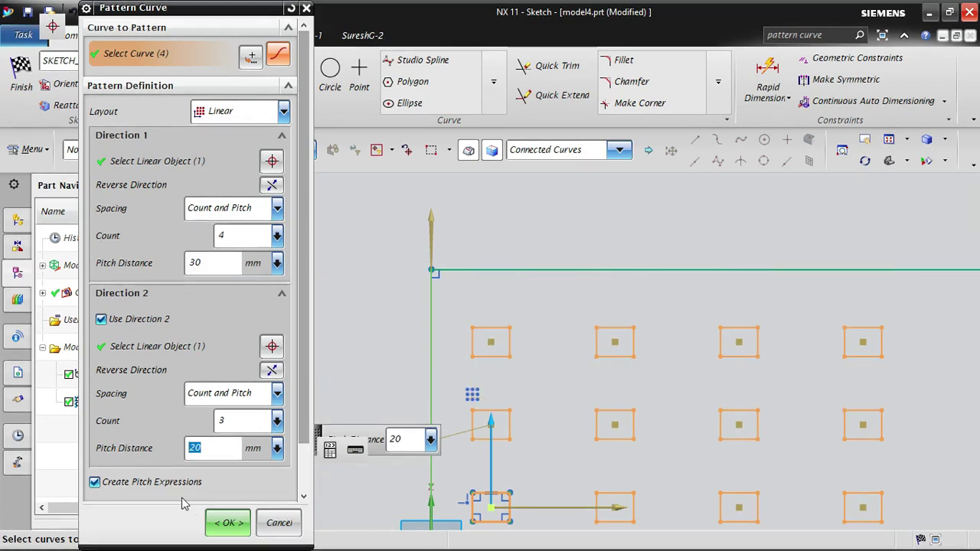
click(172, 486)
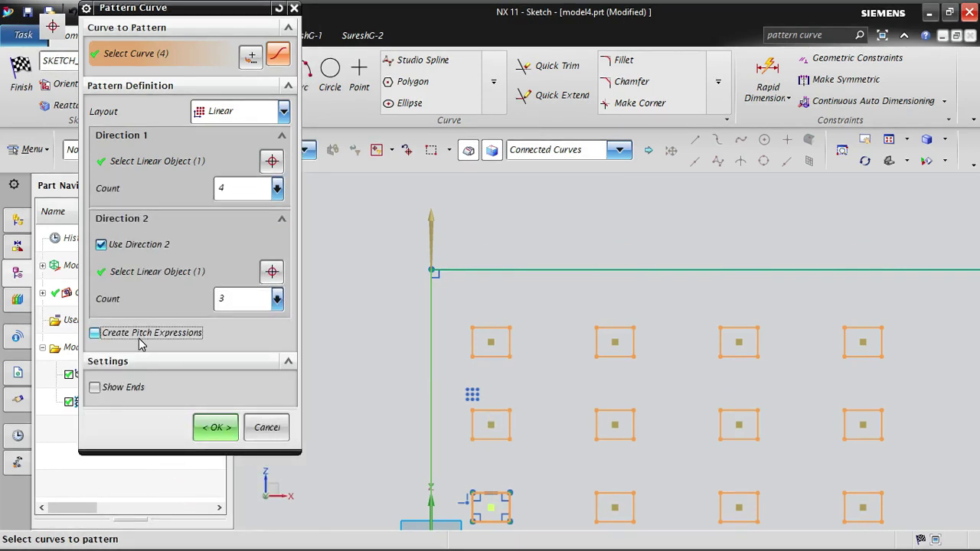
- Accept the 4-by-3 rectangle pattern, then reopen it, re-enable pitch expressions and view the Layout options
click(215, 429)
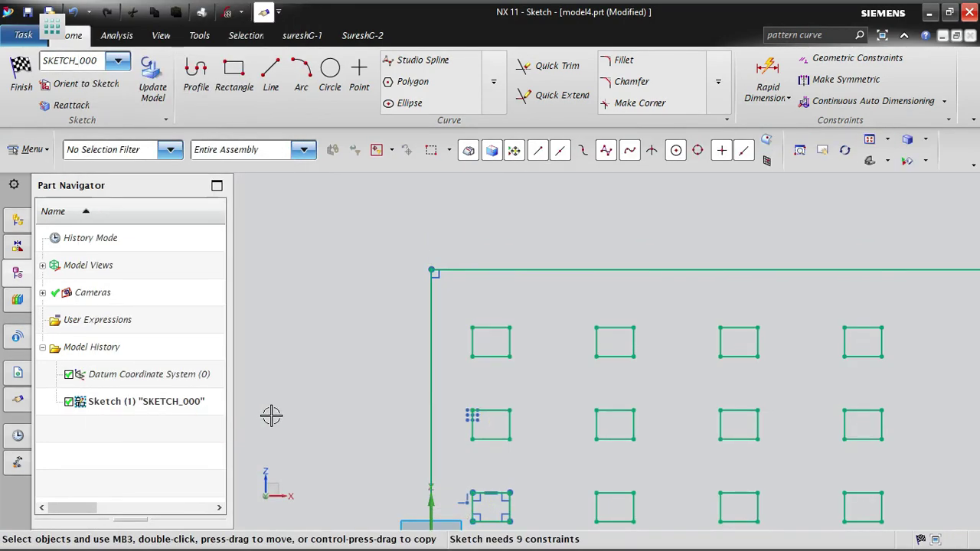
double_click(462, 414)
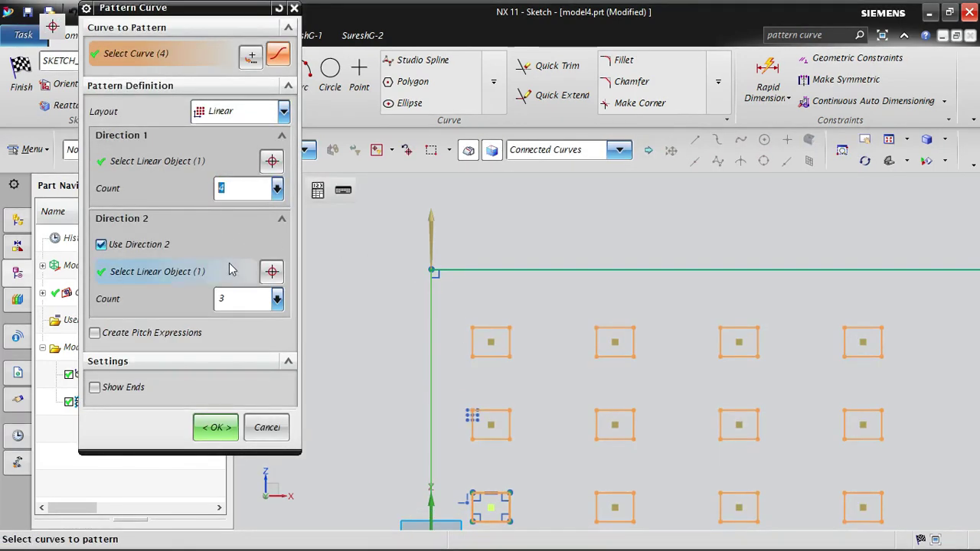
click(223, 298)
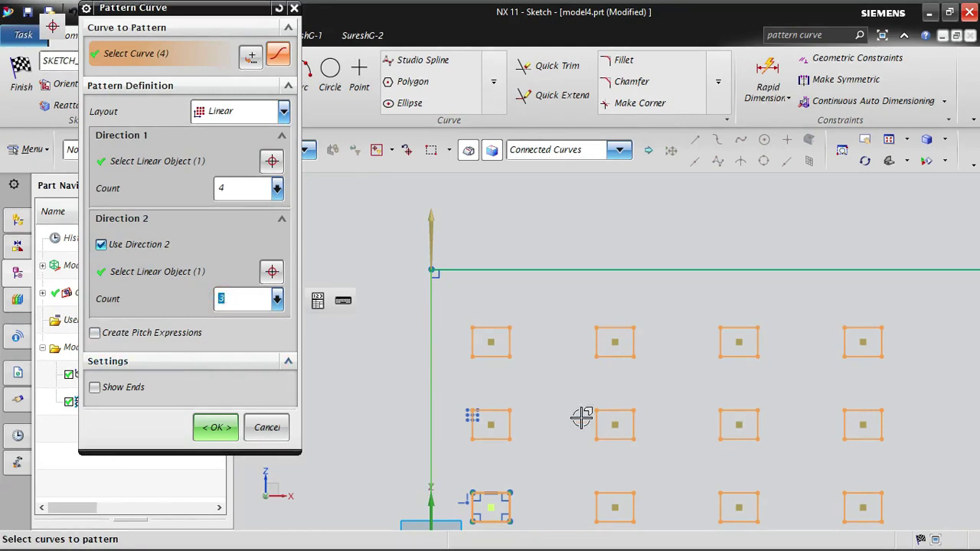
scroll(580, 258, down, 4)
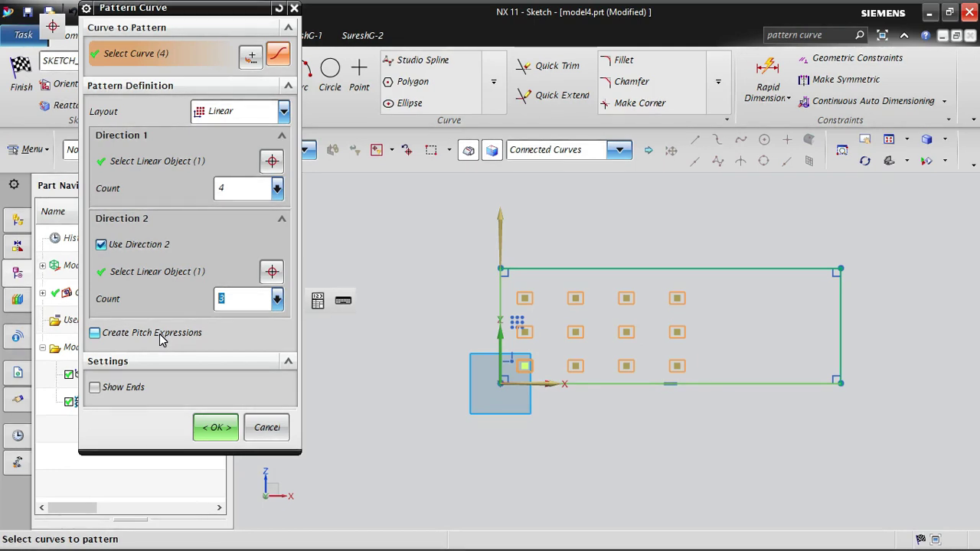
click(160, 334)
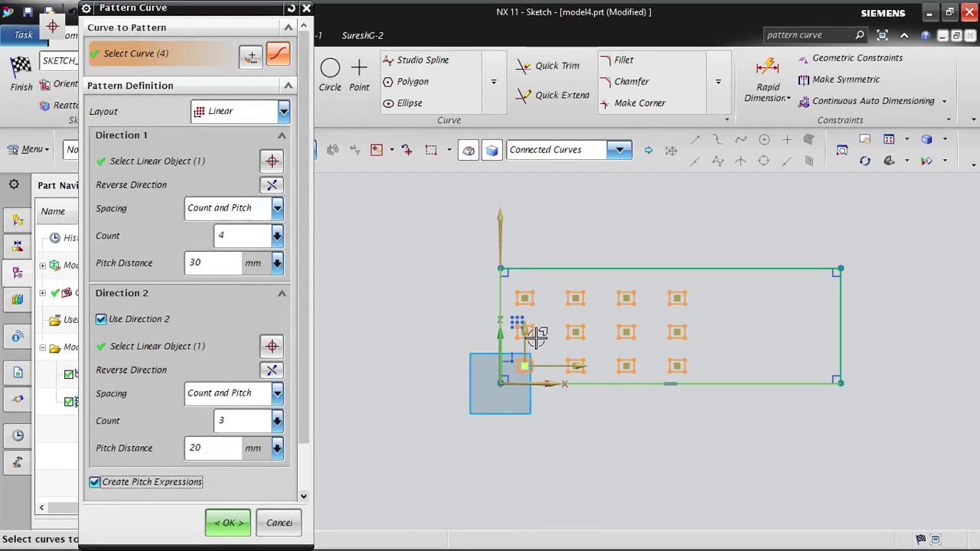
scroll(180, 413, down, 2)
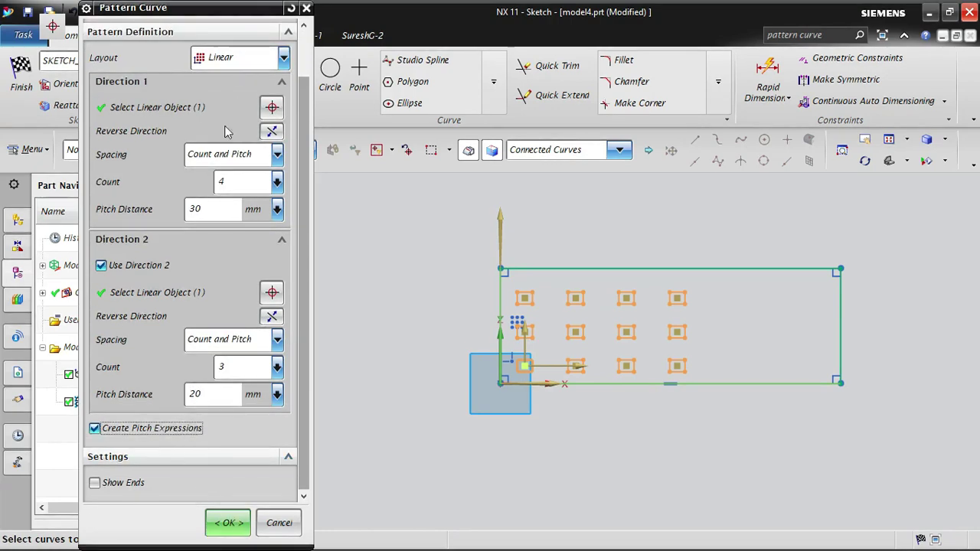
scroll(226, 132, up, 2)
click(242, 109)
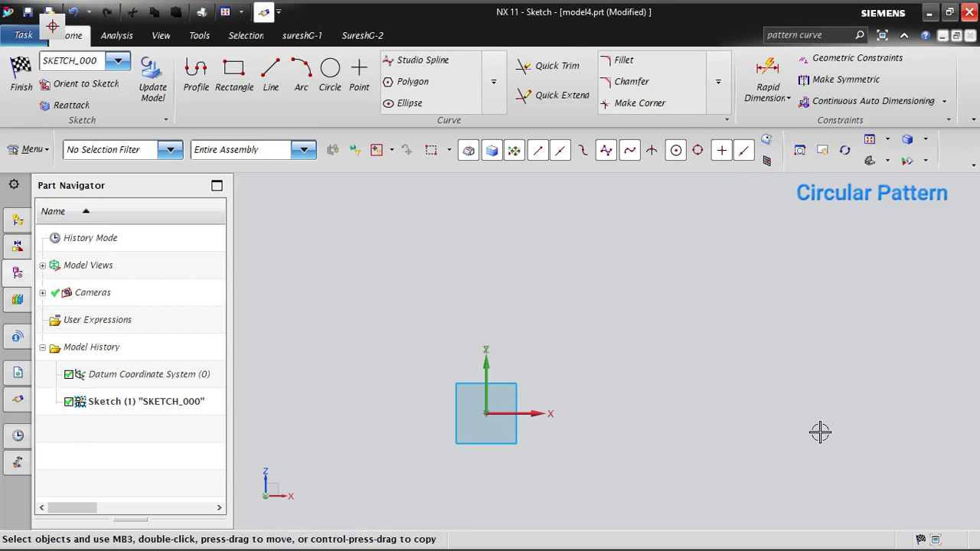
- Draw a large circle centred on the sketch origin around the square
click(330, 69)
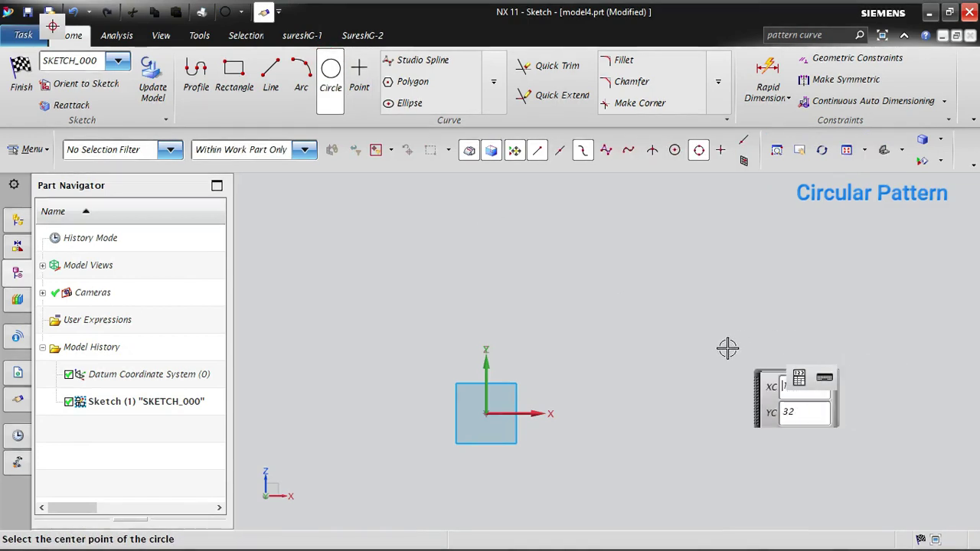
click(486, 414)
click(642, 331)
key(Escape)
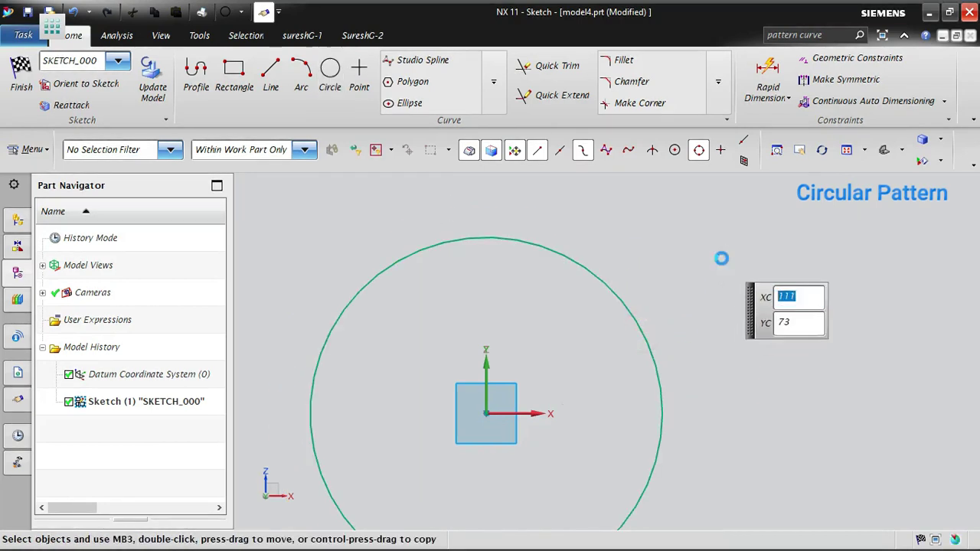
- Draw a small circle centred on the large circle's right quadrant
click(328, 71)
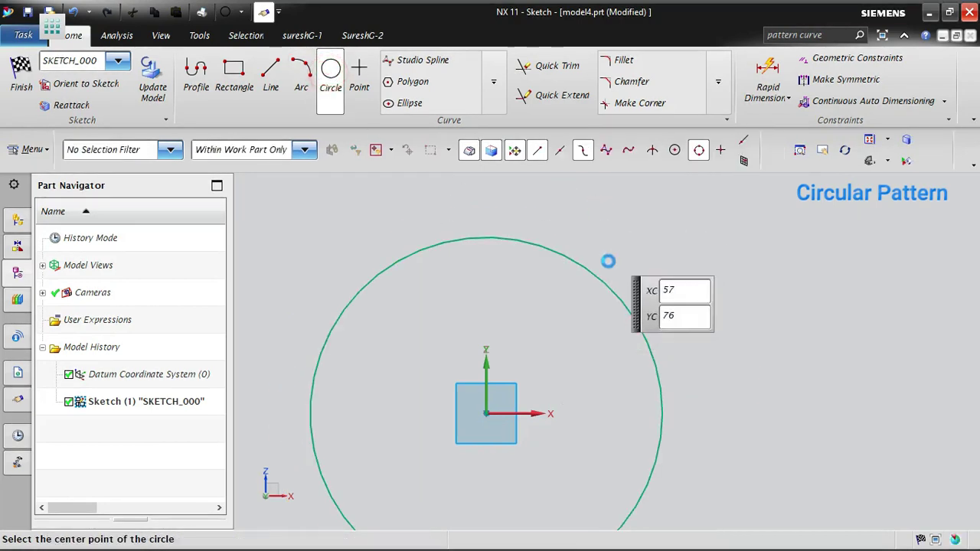
click(663, 413)
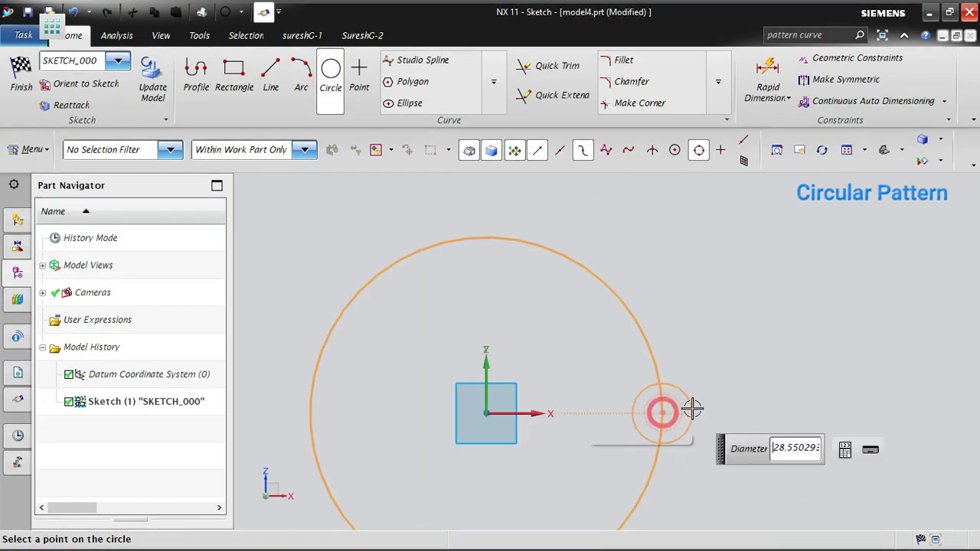
click(684, 406)
scroll(686, 244, down, 1)
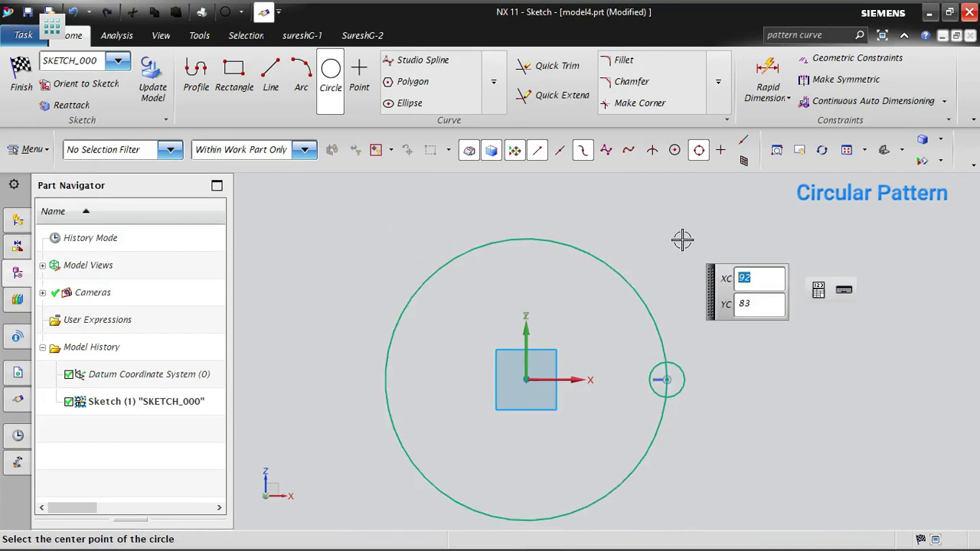
key(Escape)
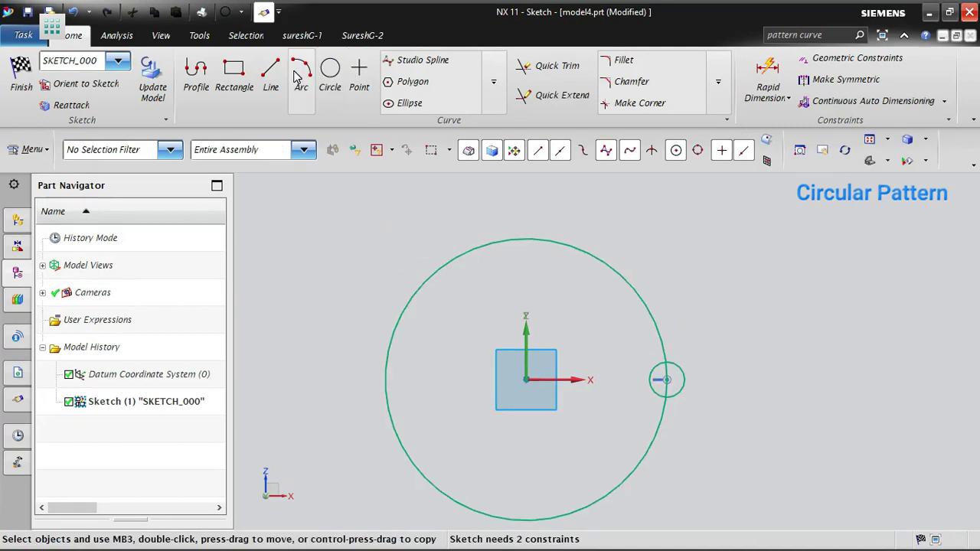
- Quick Trim away the small circle's outer half, leaving a notch arc in the large circle
click(539, 66)
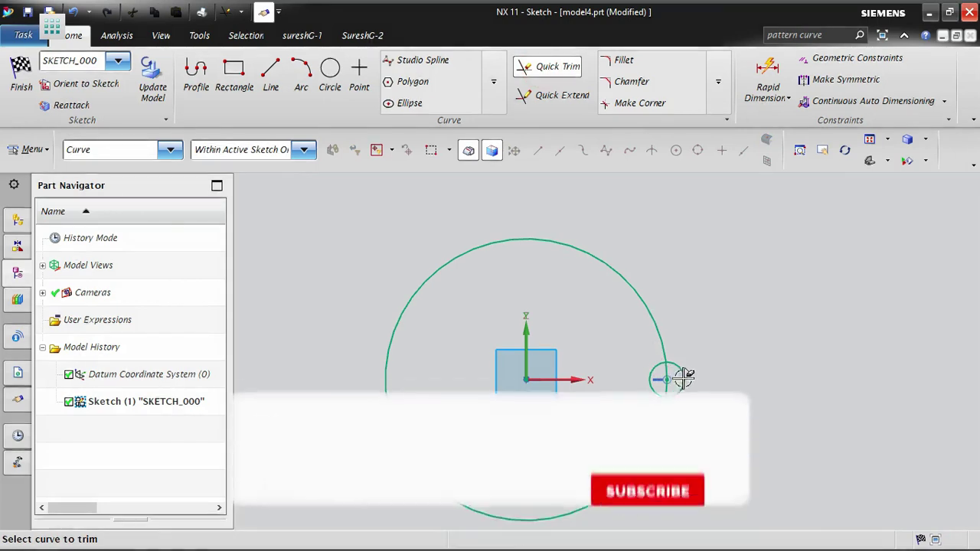
click(666, 368)
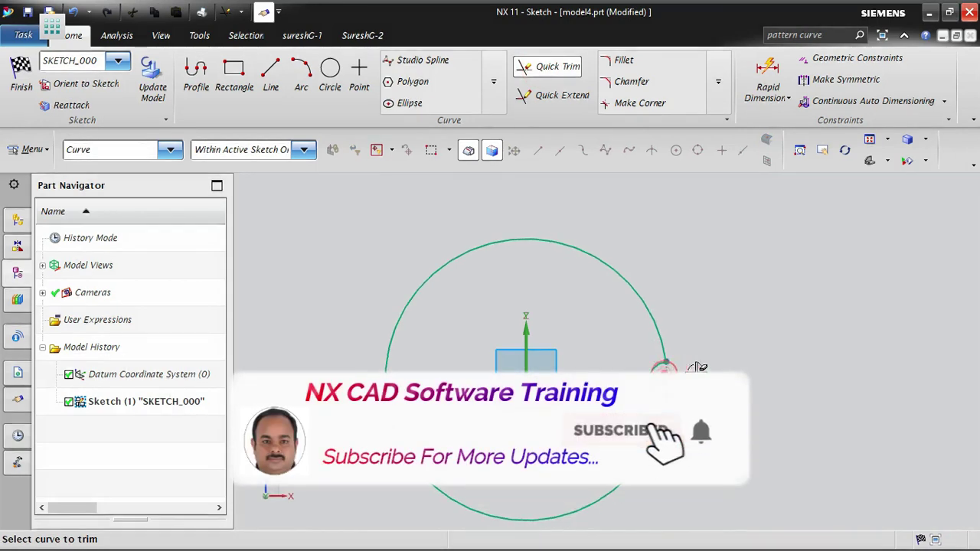
key(Escape)
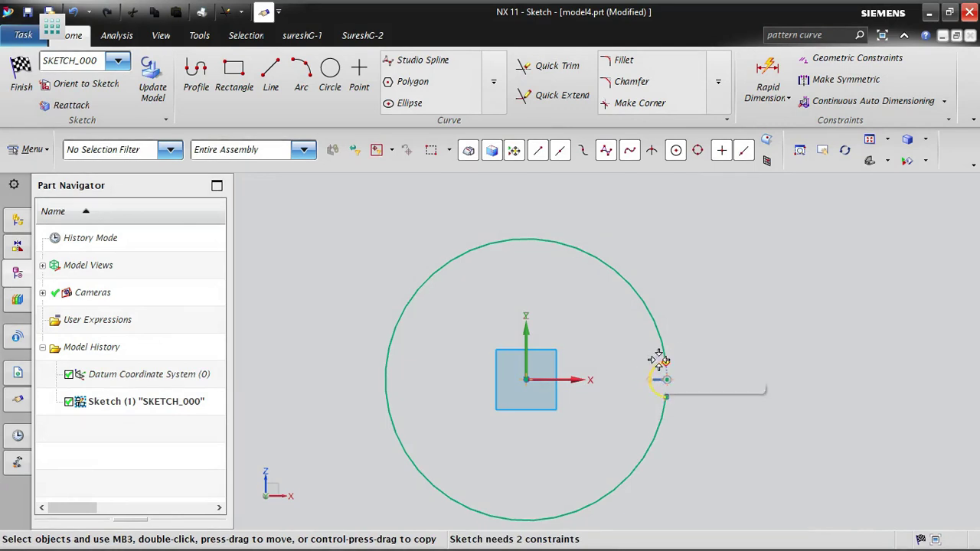
scroll(663, 365, up, 4)
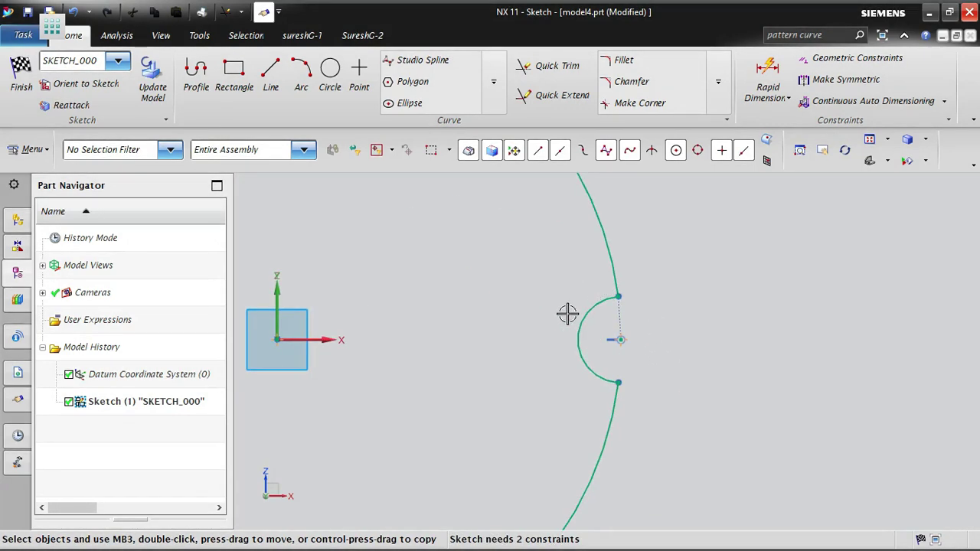
scroll(766, 375, down, 4)
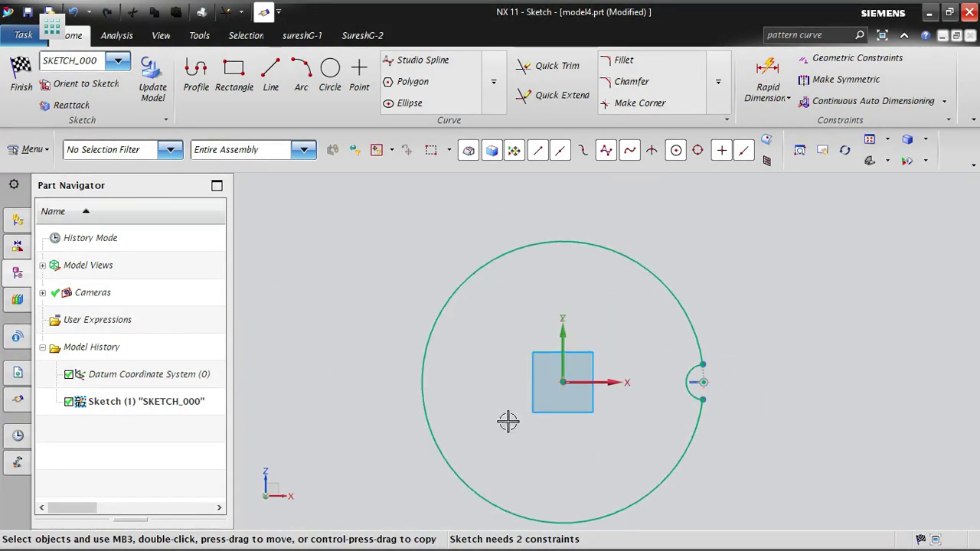
scroll(421, 282, down, 2)
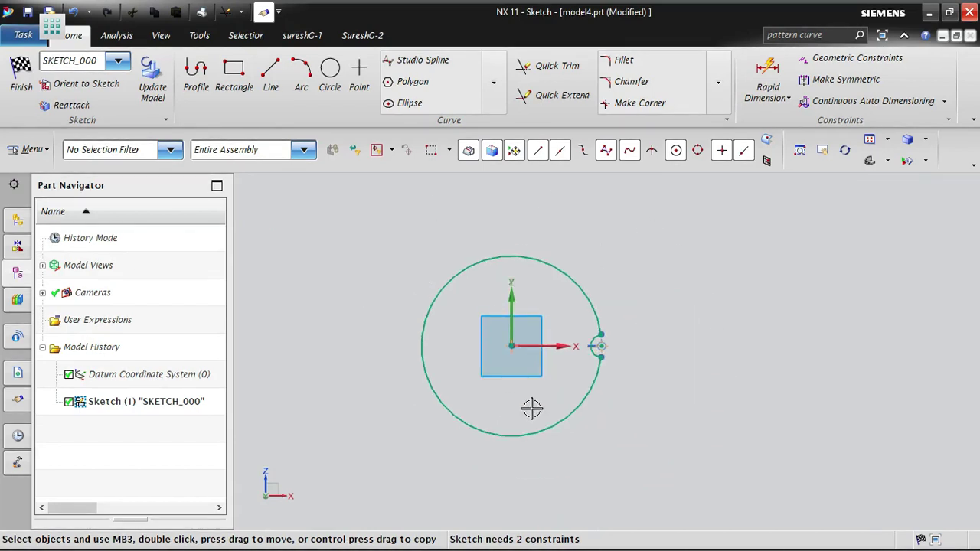
scroll(484, 341, up, 2)
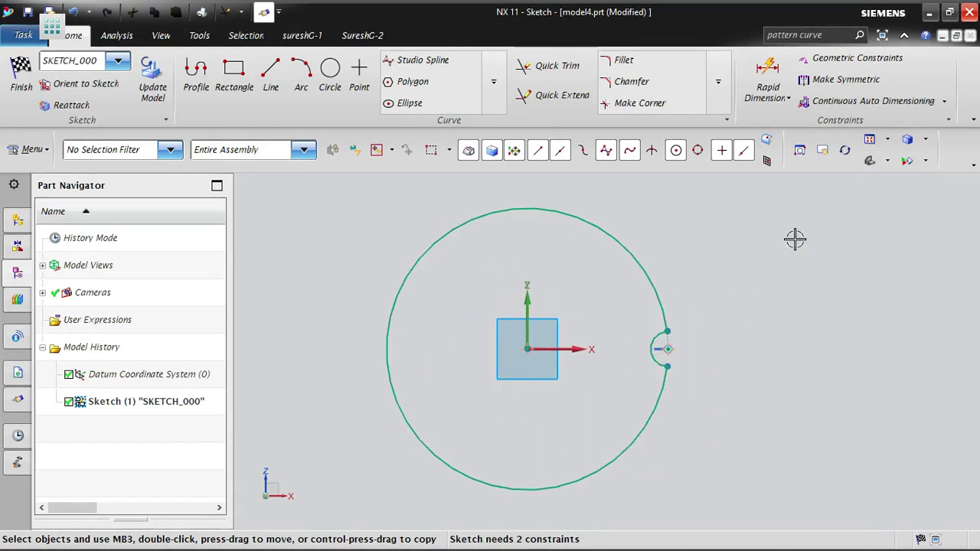
- Open Pattern Curve and switch the dialog to its full Pattern Curve (More) view
click(492, 86)
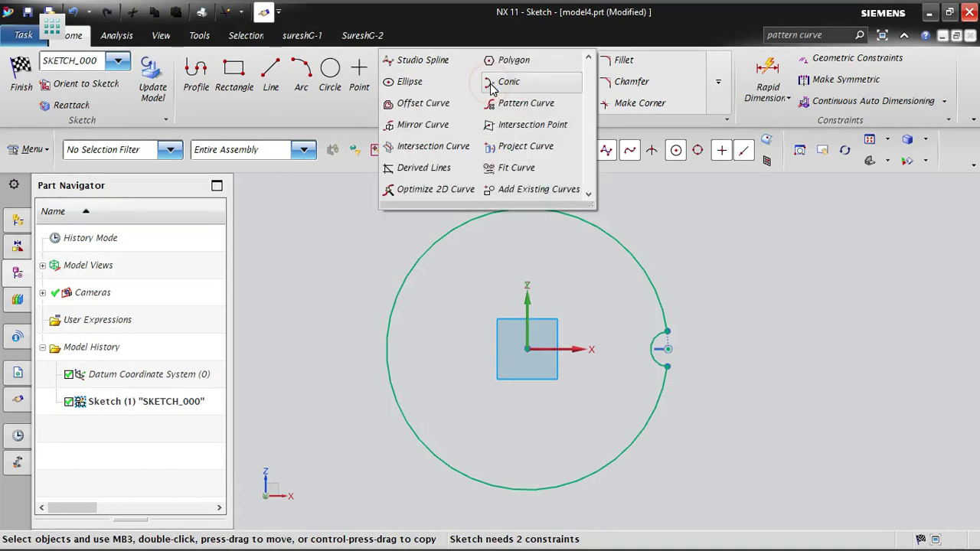
click(547, 101)
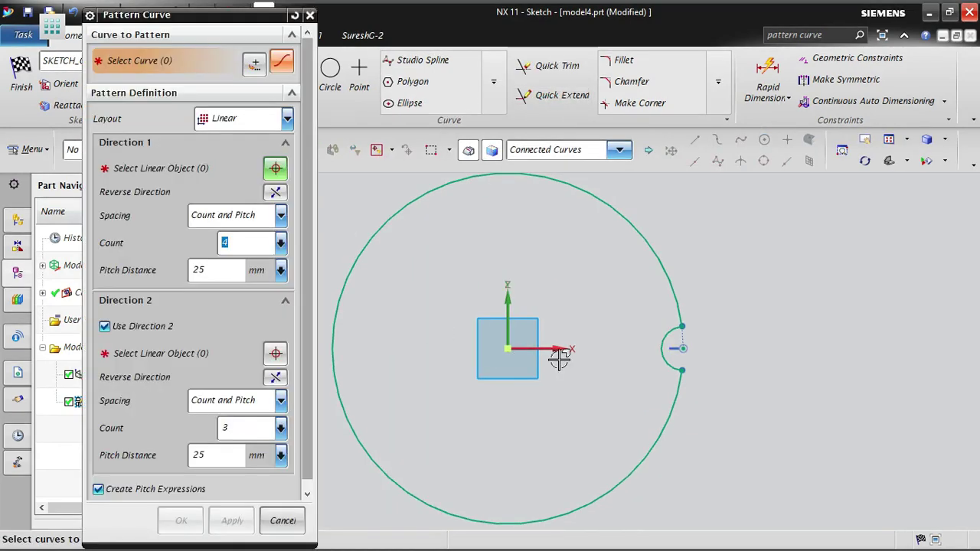
click(89, 17)
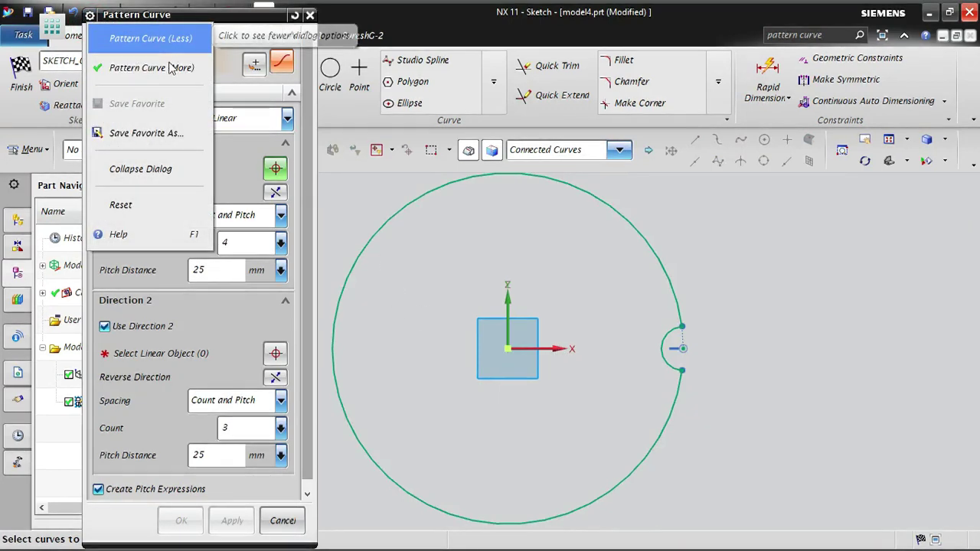
click(177, 36)
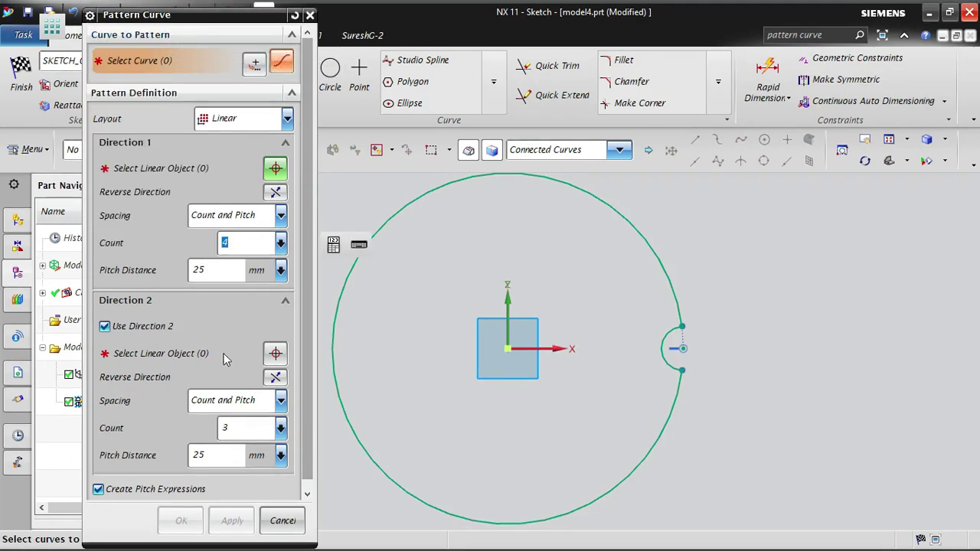
scroll(306, 452, down, 1)
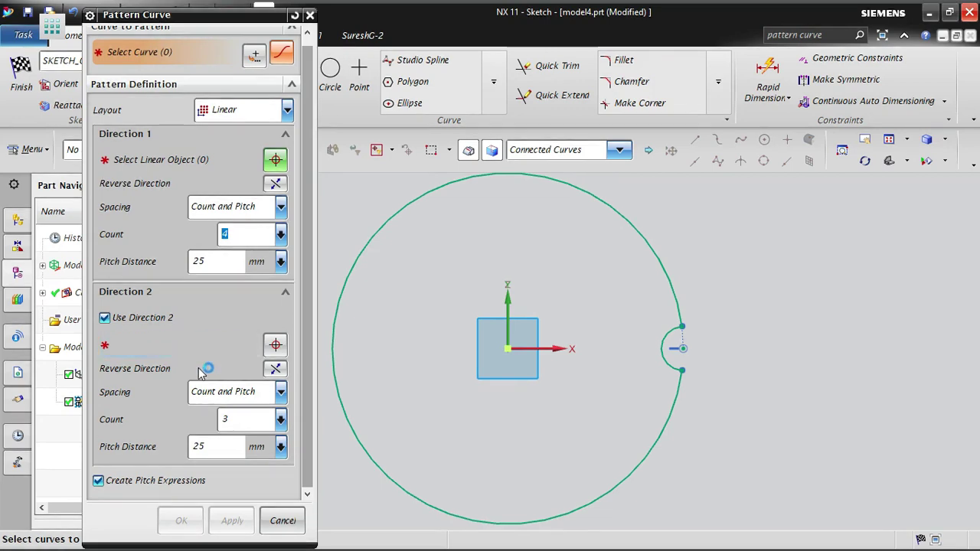
click(90, 15)
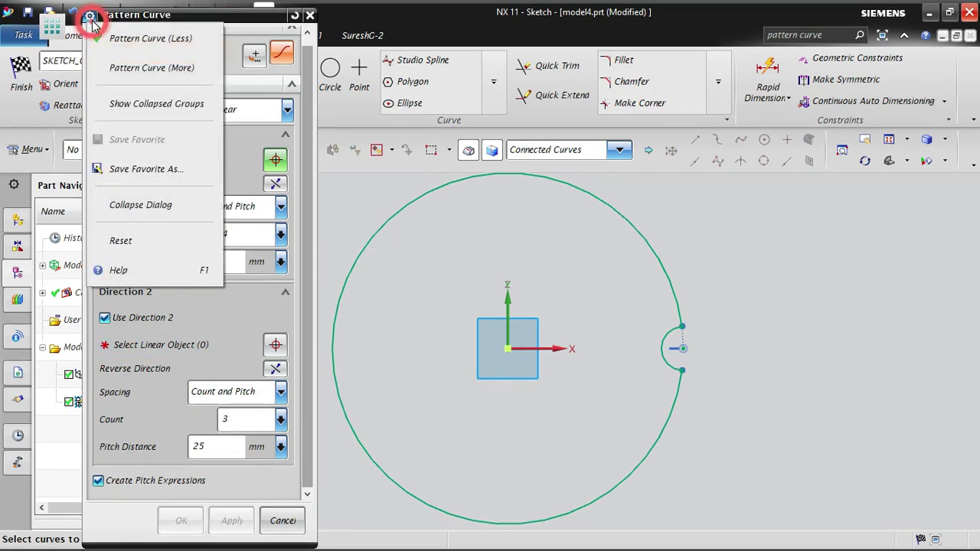
click(123, 69)
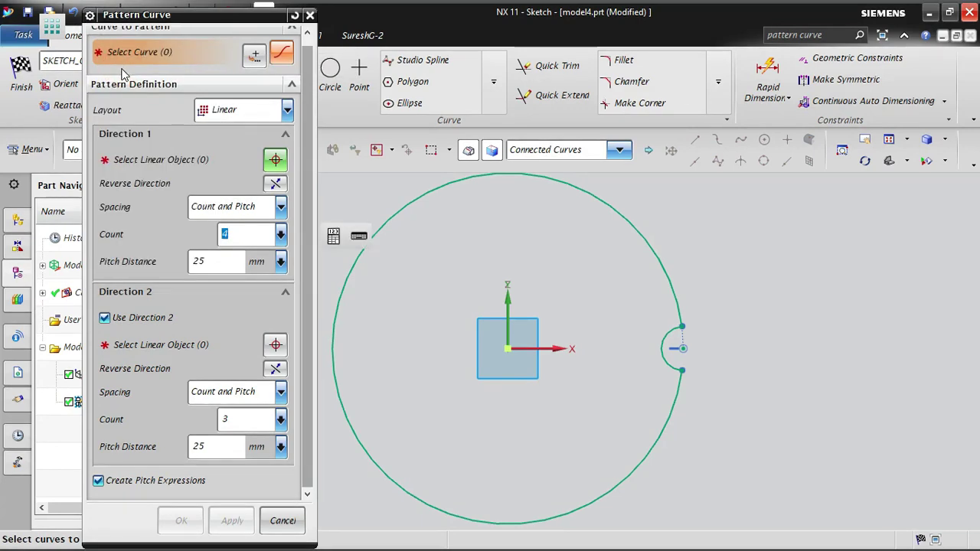
- Select only the small notch arc as the curve to pattern, using the Single Curve rule
click(282, 64)
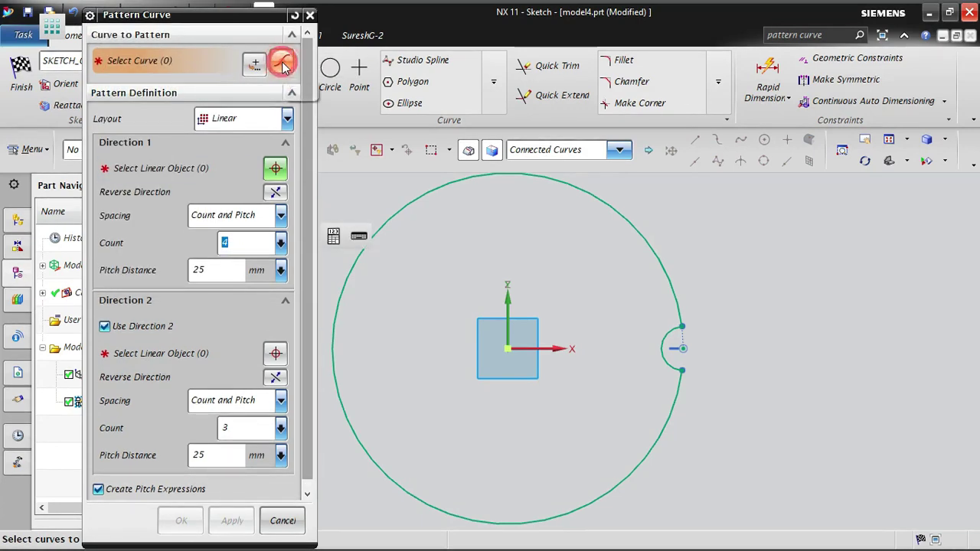
click(667, 337)
click(585, 151)
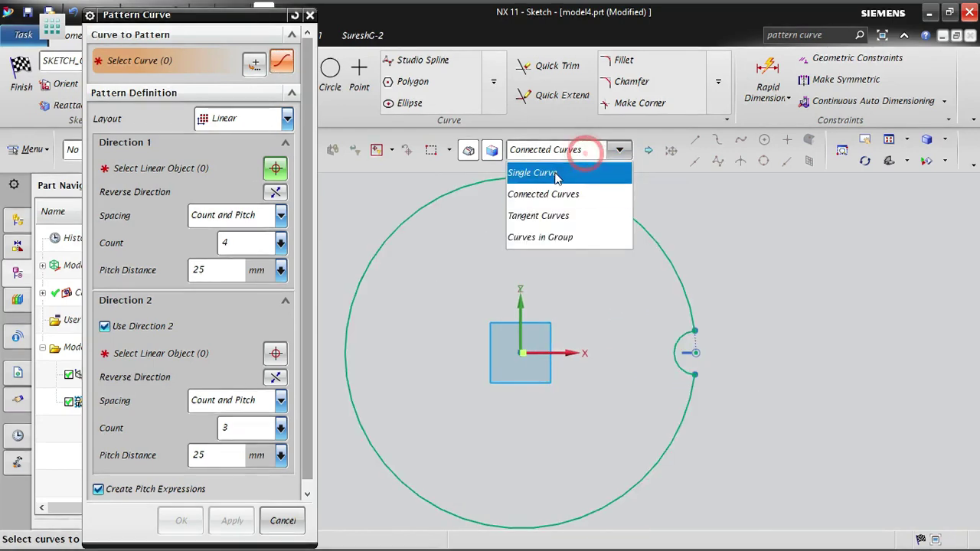
click(557, 174)
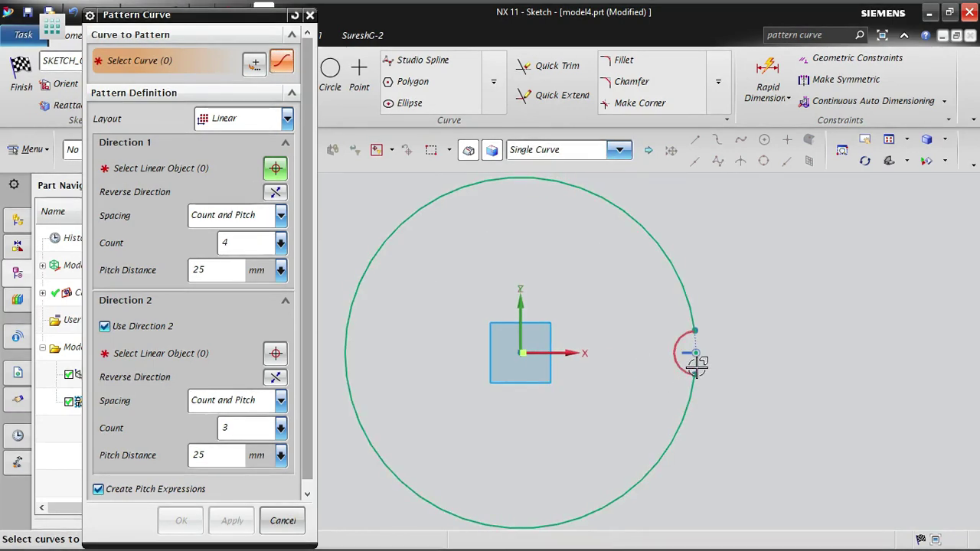
click(573, 147)
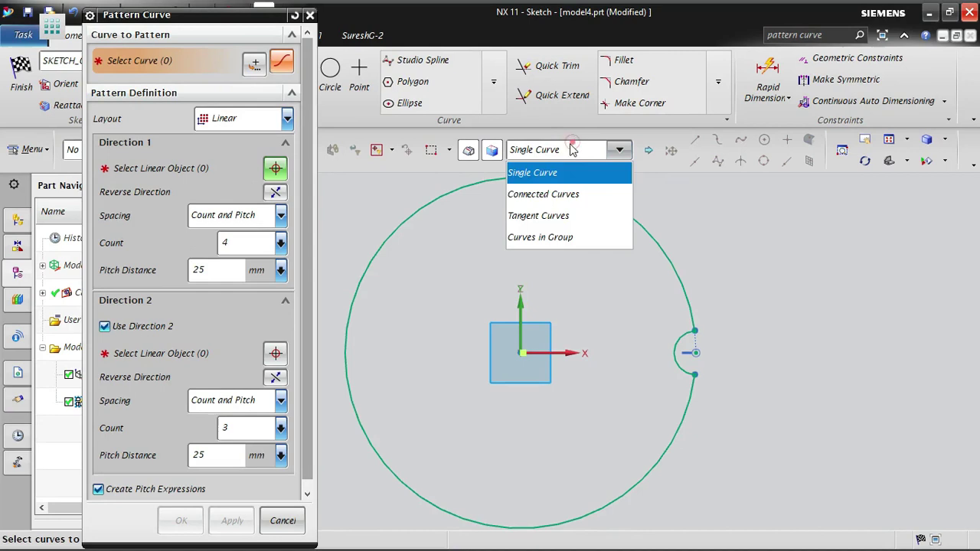
click(550, 193)
click(680, 337)
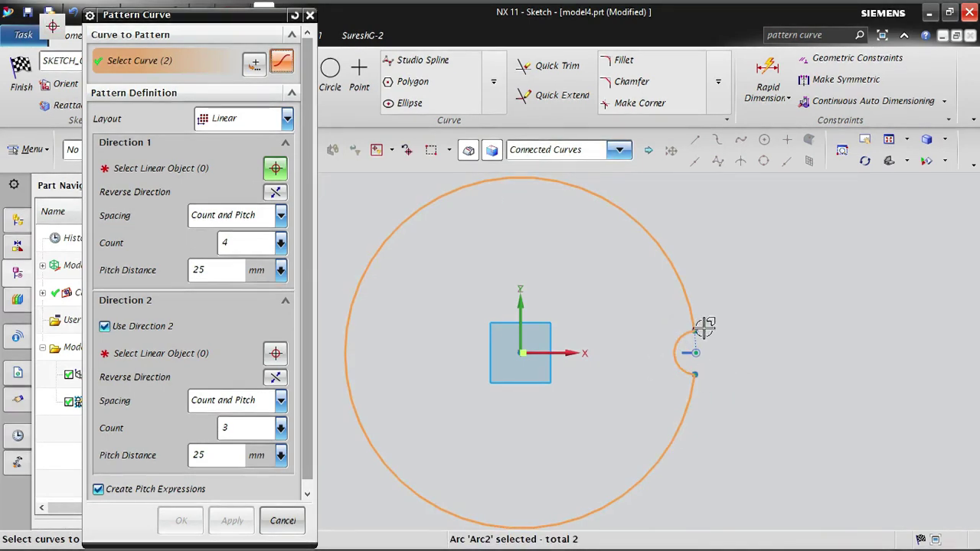
shift+click(707, 373)
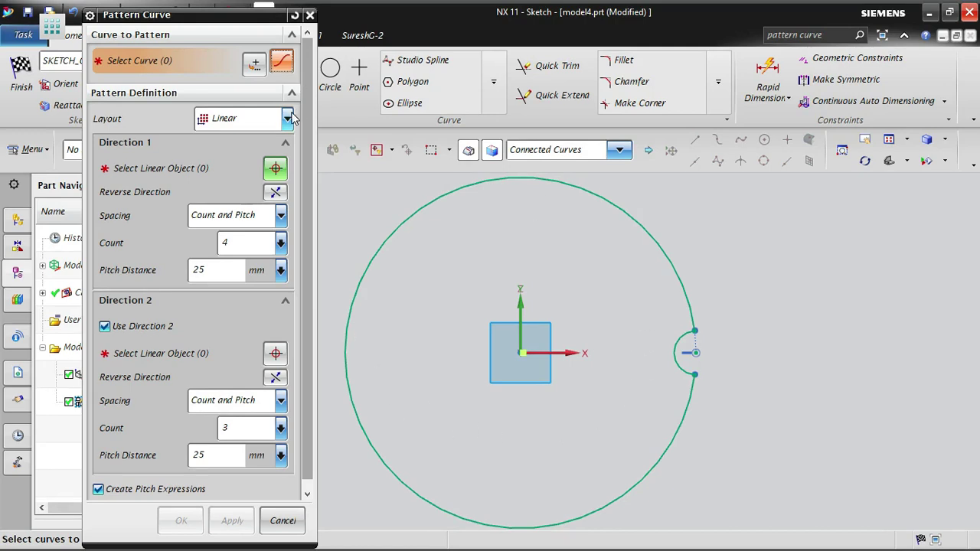
click(536, 147)
click(539, 170)
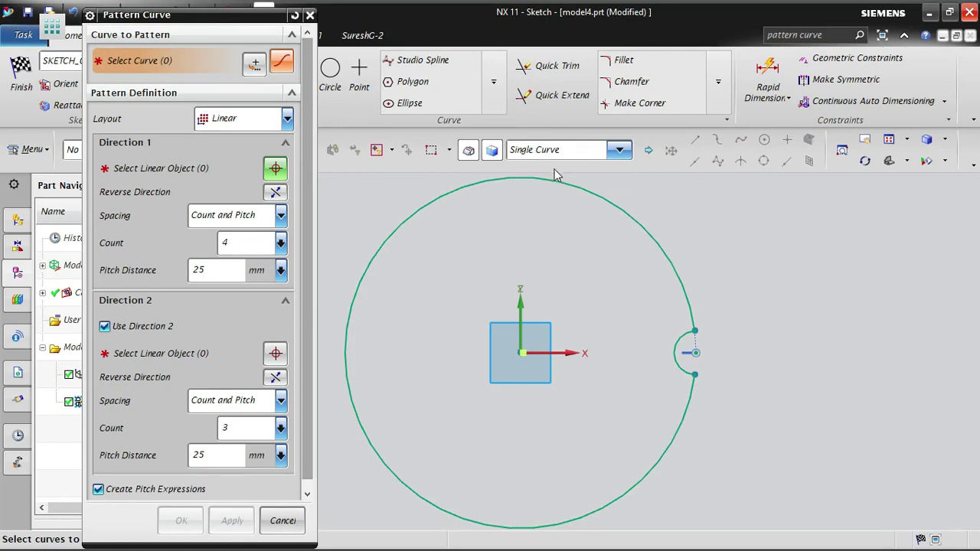
click(680, 340)
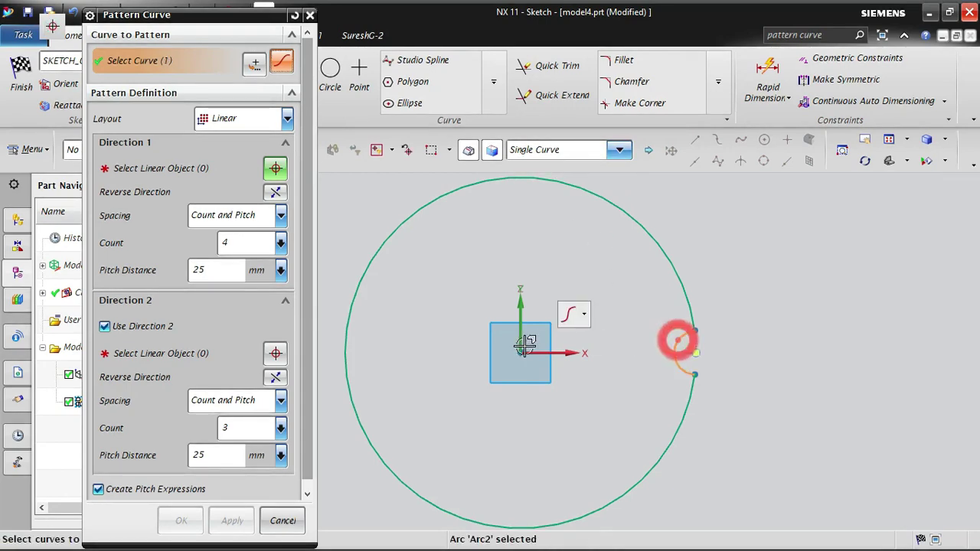
- Change the layout to Circular with the sketch origin as the rotation point
click(260, 119)
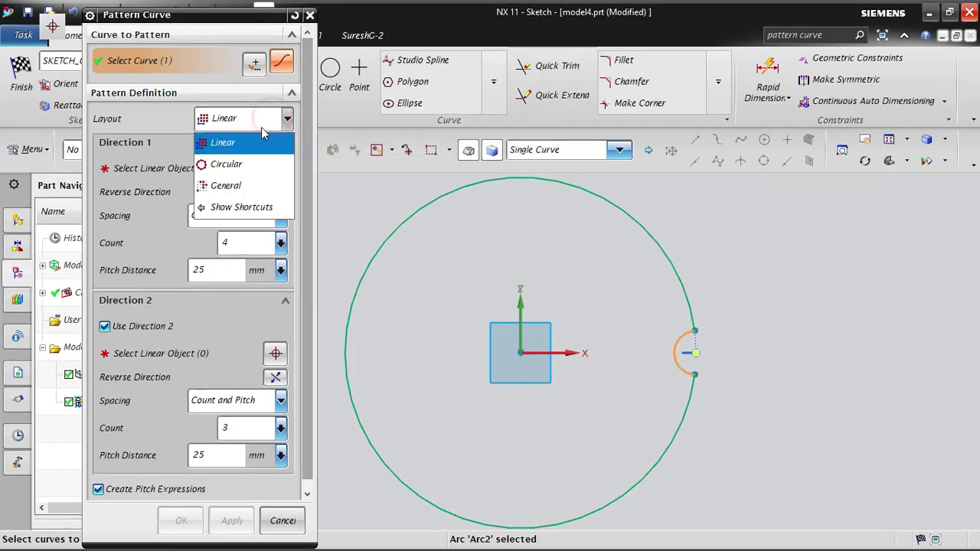
click(243, 165)
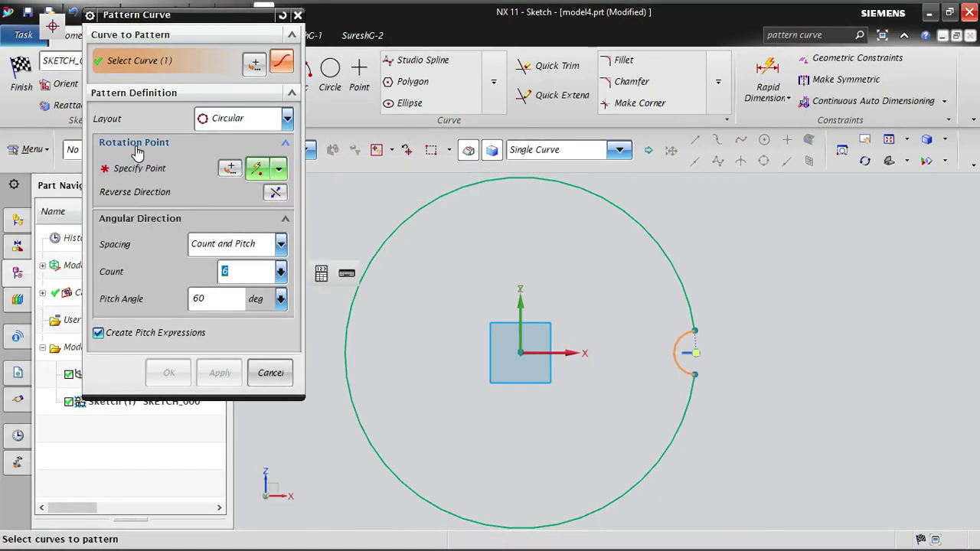
click(260, 168)
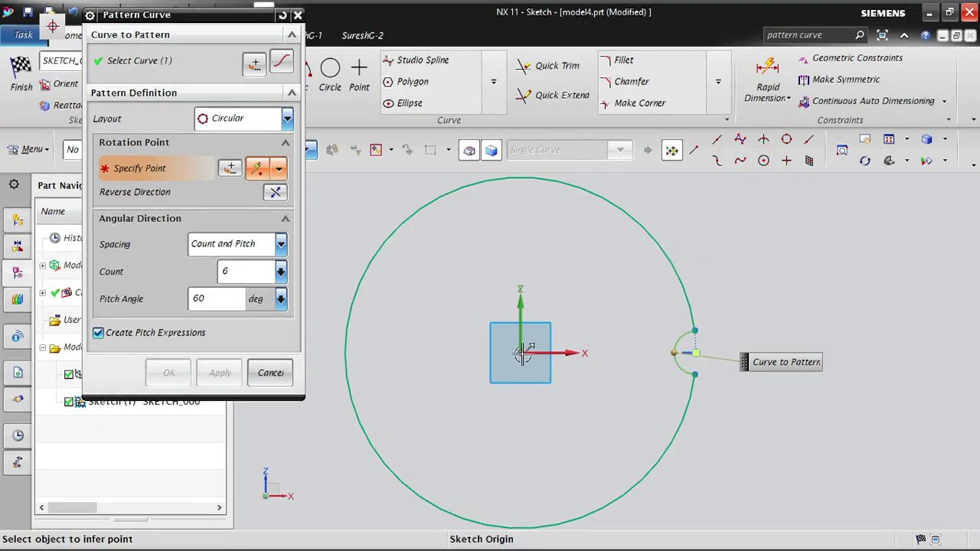
click(787, 161)
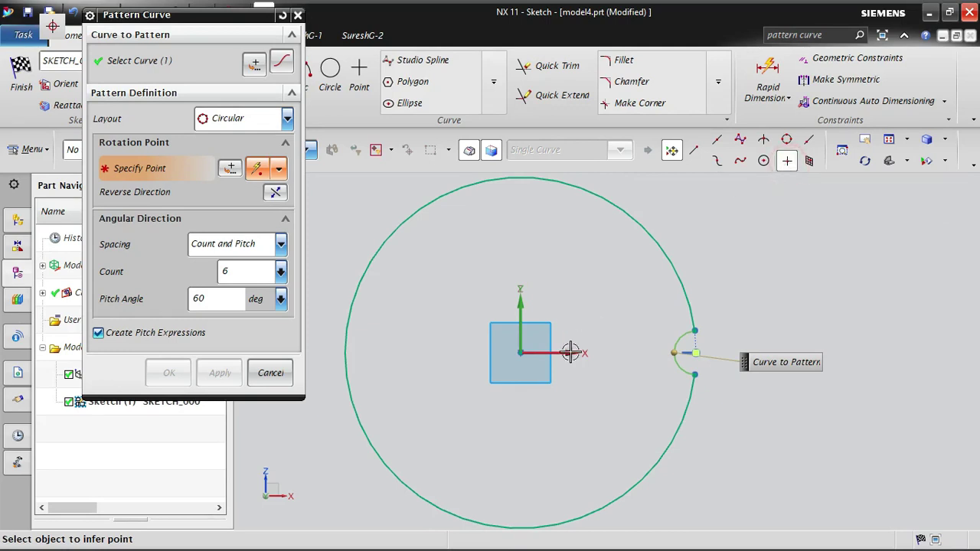
click(524, 353)
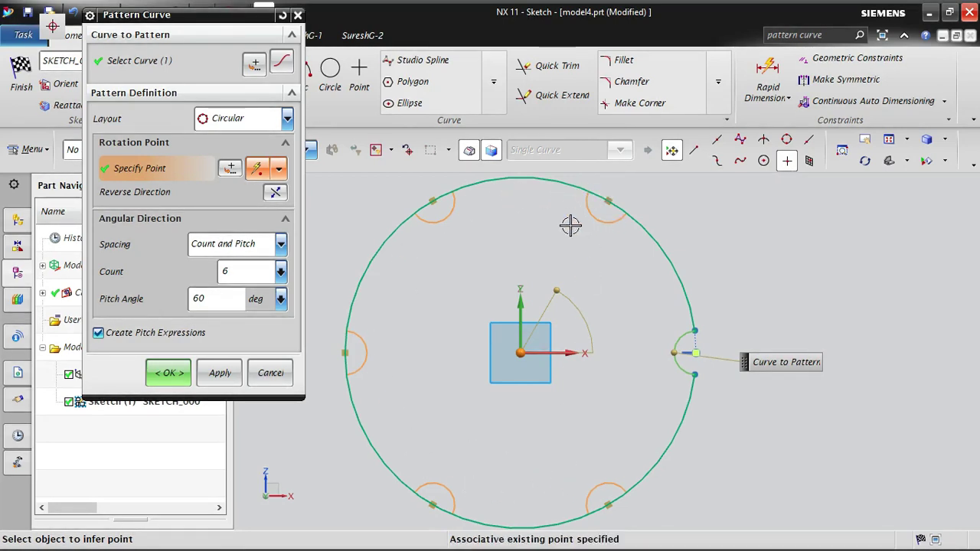
- Change the arc pattern's spacing to Count and Span, keeping Count 6 and Span Angle 360°
drag(234, 275, 219, 277)
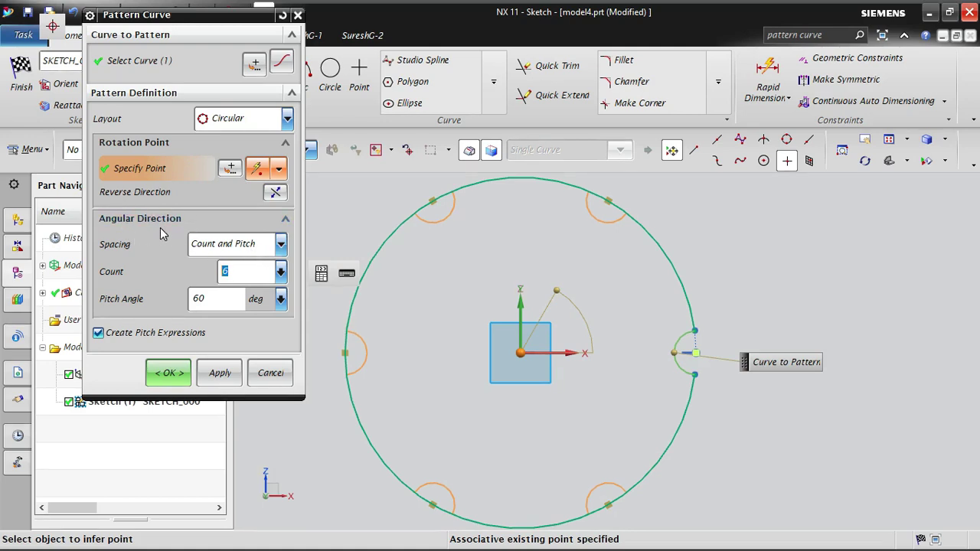
click(253, 244)
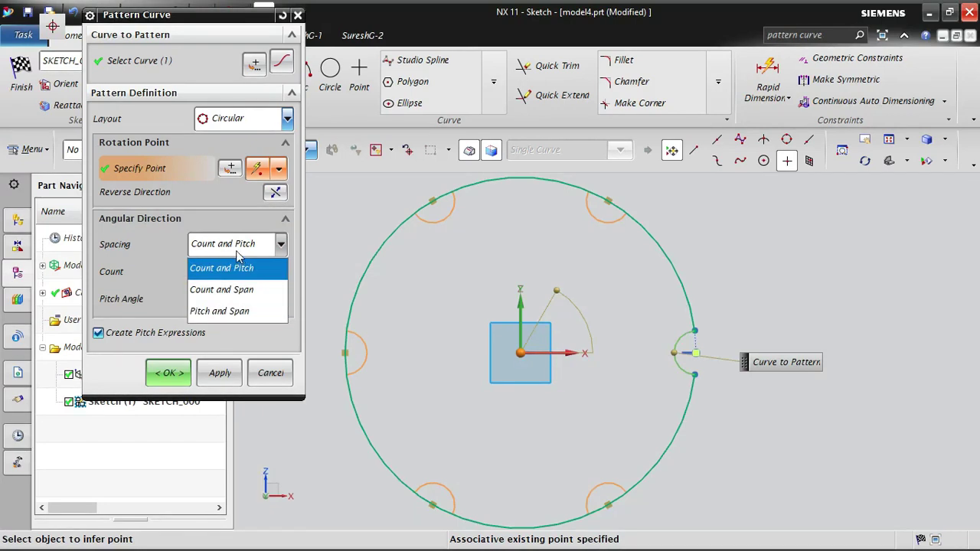
click(242, 222)
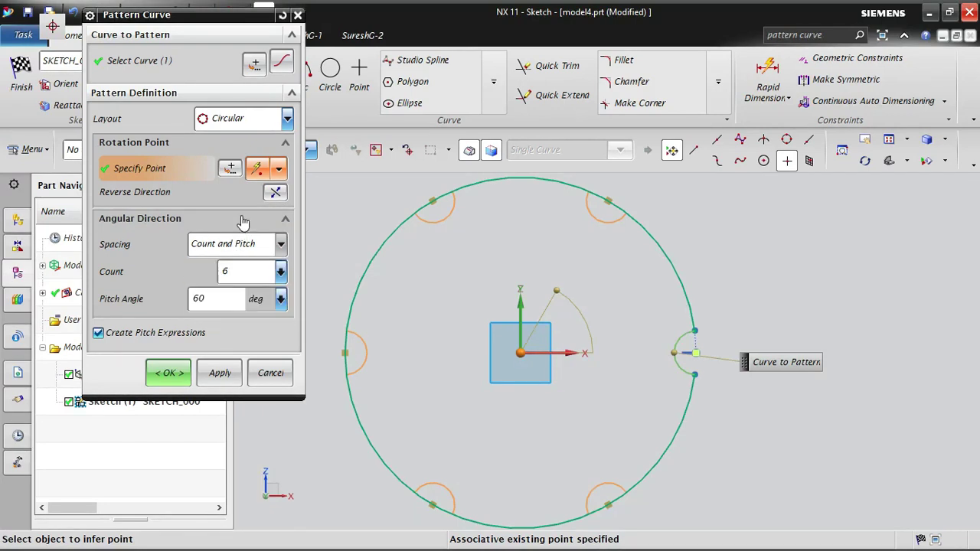
click(250, 248)
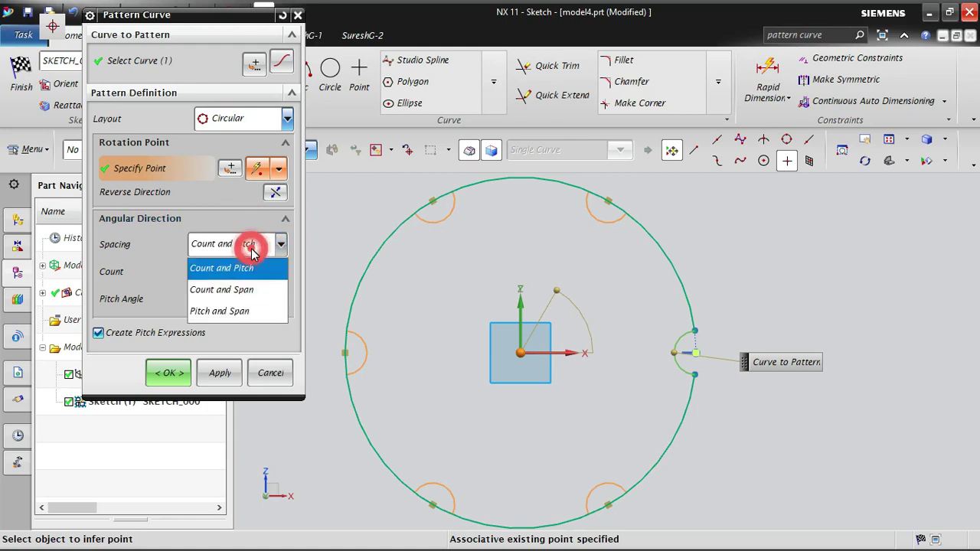
click(251, 247)
click(233, 271)
click(210, 303)
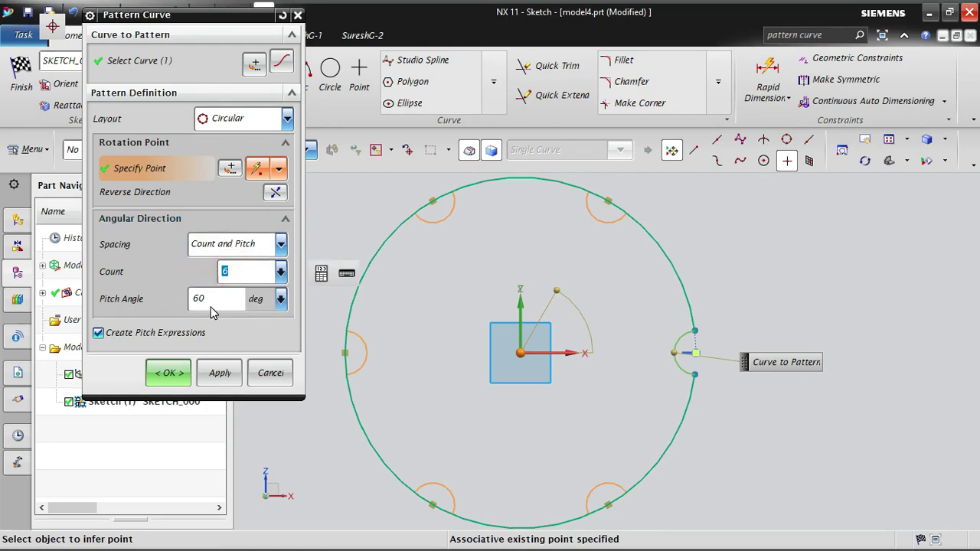
click(260, 245)
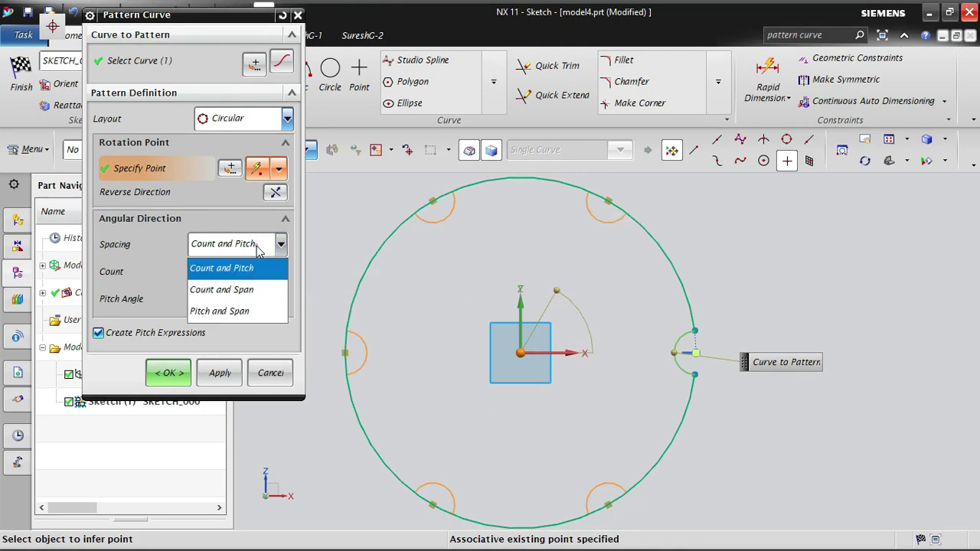
click(247, 291)
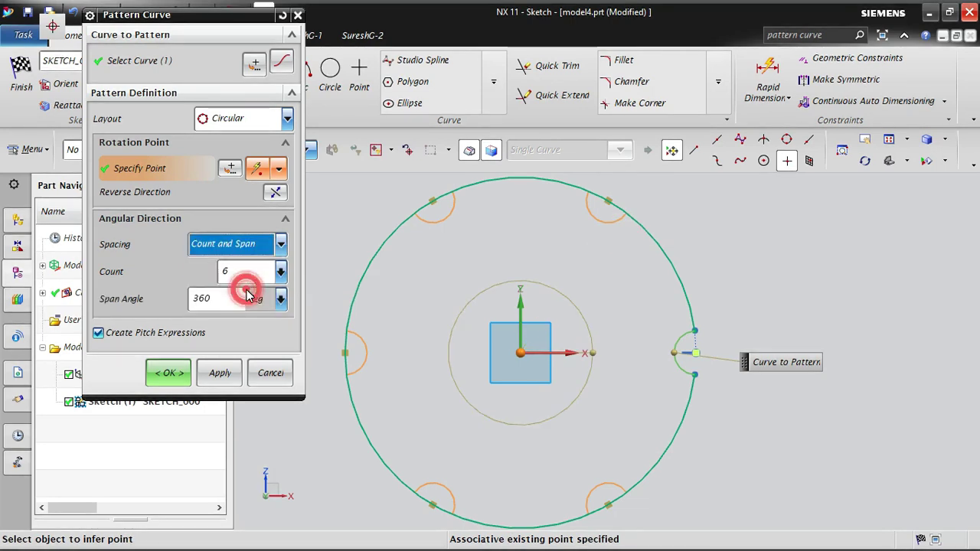
- Set the Span Angle to 90° and apply, creating six arc copies over a quarter circle
click(233, 274)
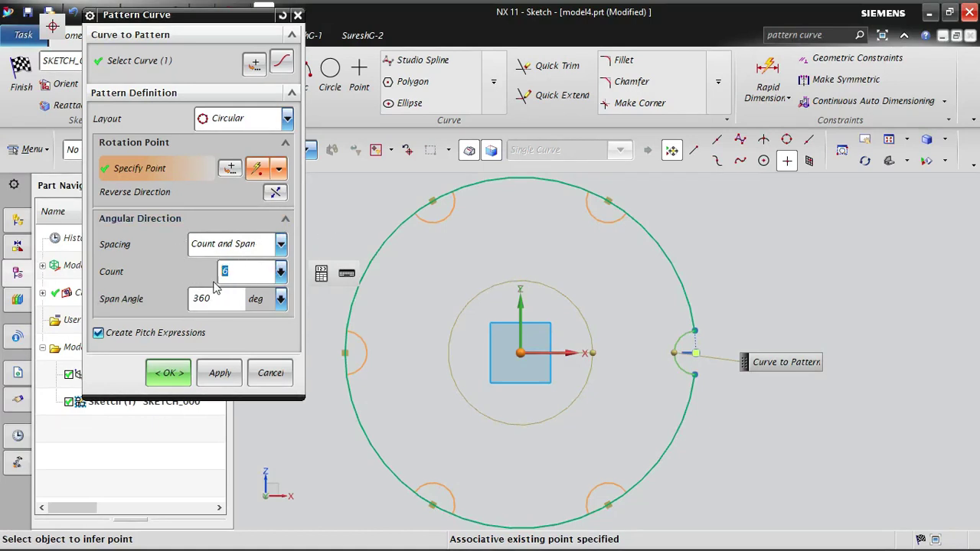
click(214, 300)
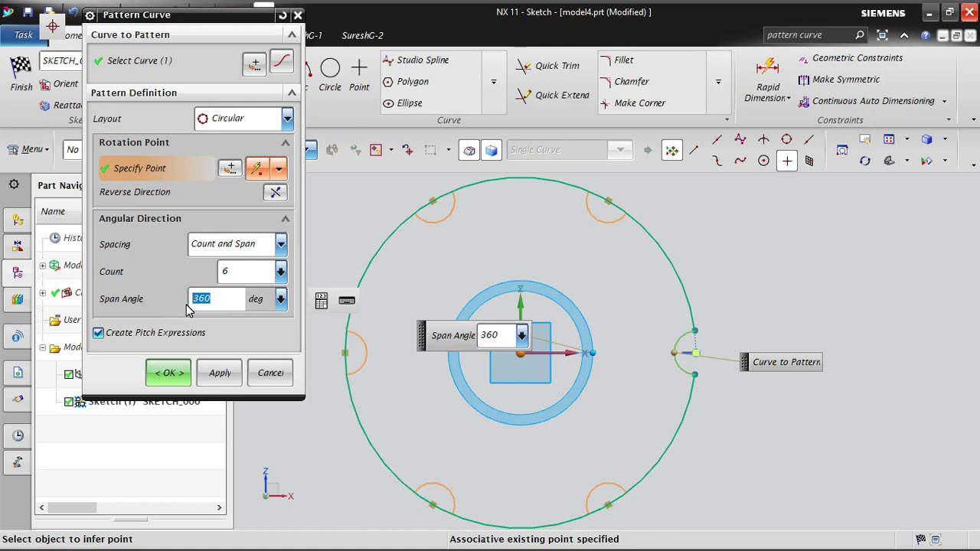
text(90)
click(219, 373)
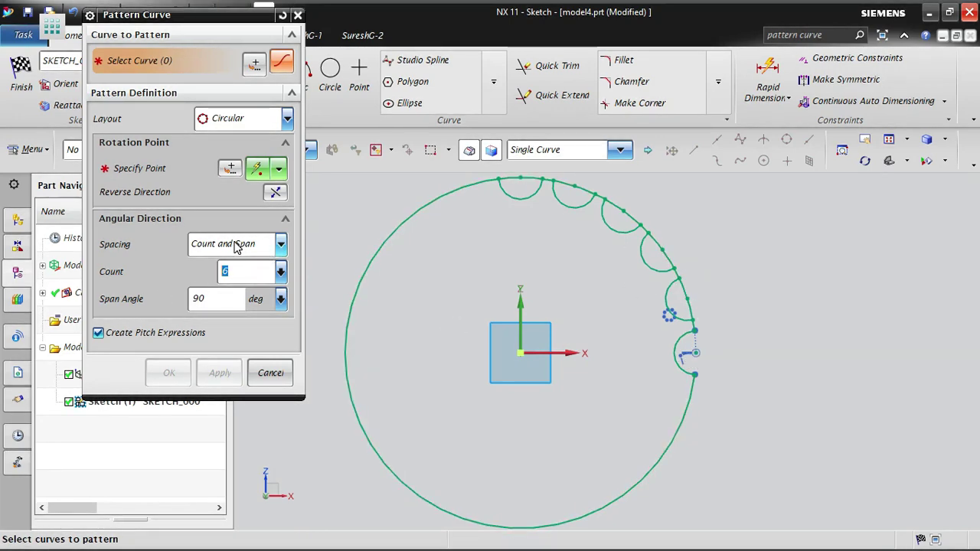
- Switch spacing to Pitch and Span (Pitch Angle 18), then cancel the Pattern Curve dialog
click(199, 299)
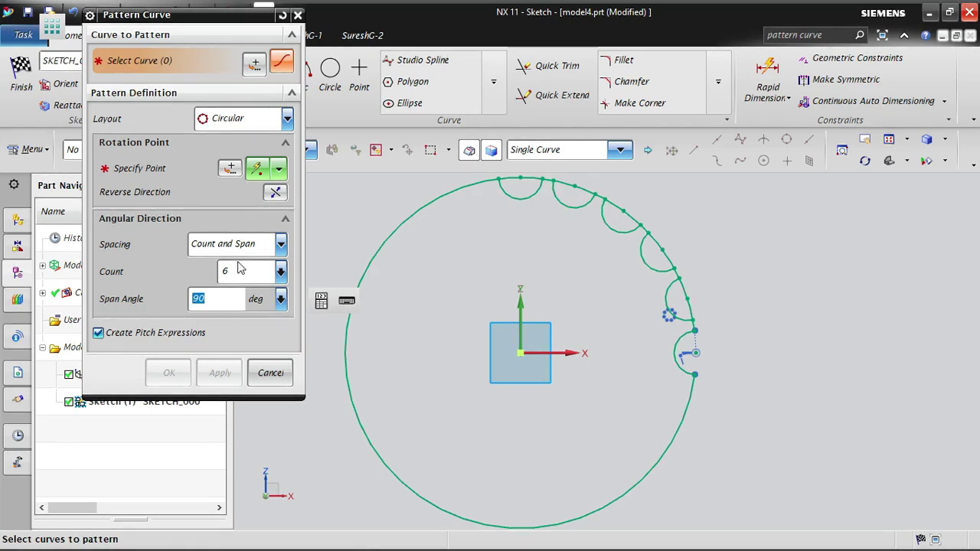
click(281, 244)
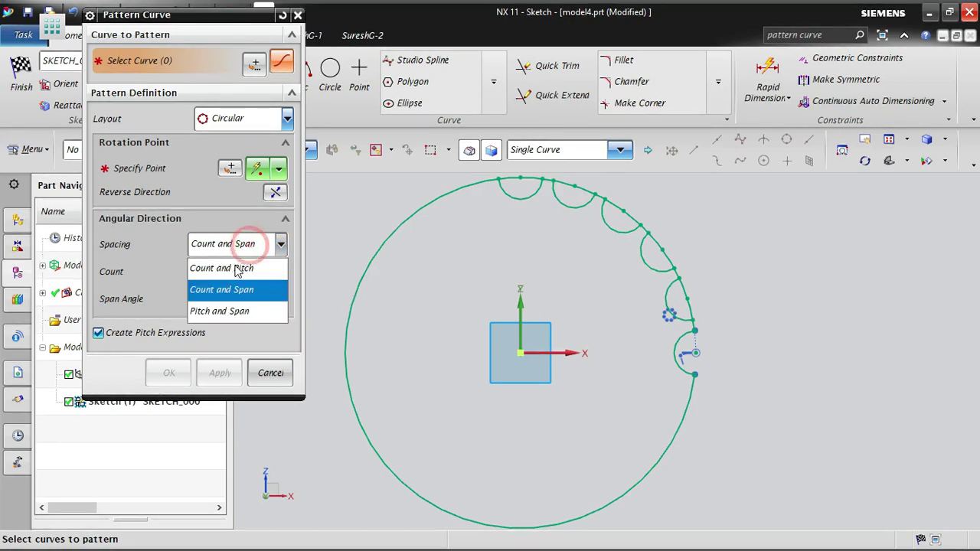
click(227, 317)
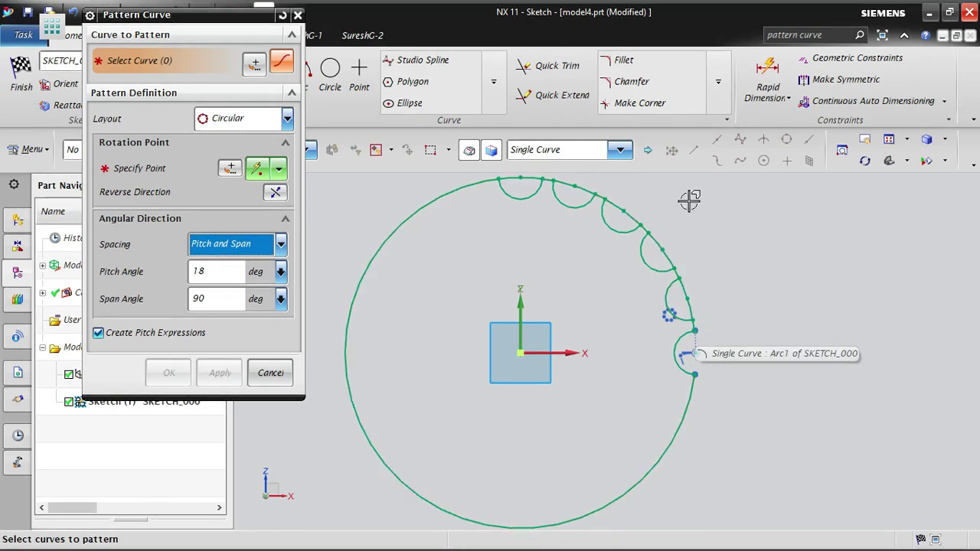
click(270, 373)
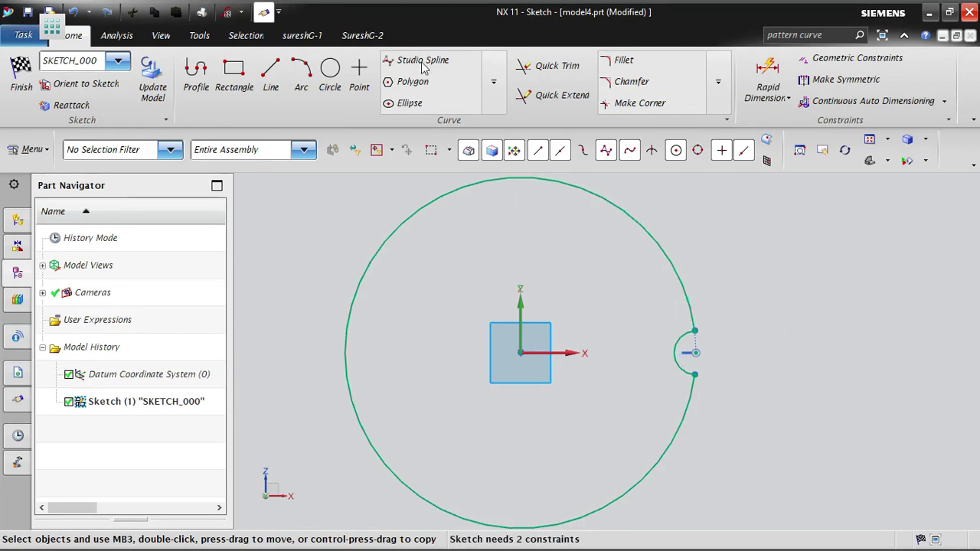
- Start a new Pattern Curve on the small arc, rotating about the sketch origin
click(493, 81)
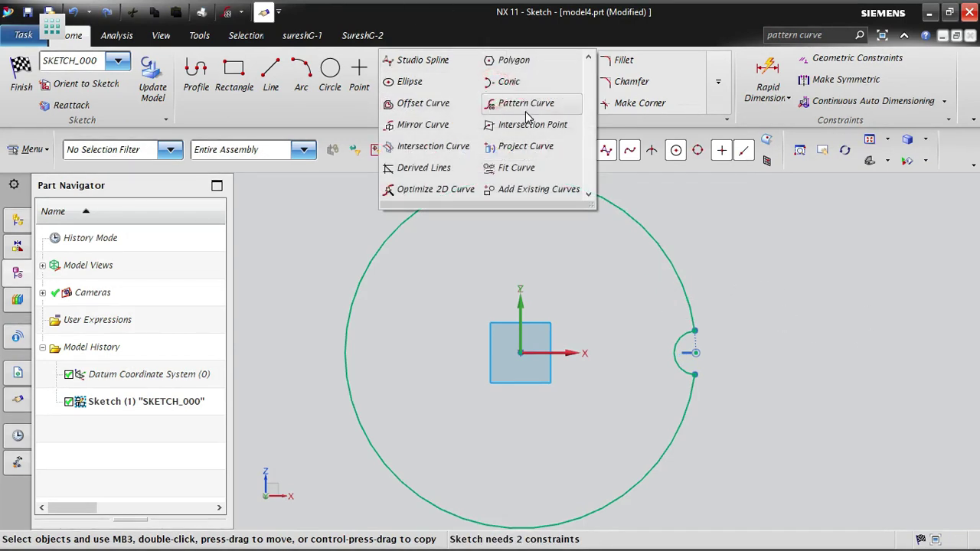
click(506, 108)
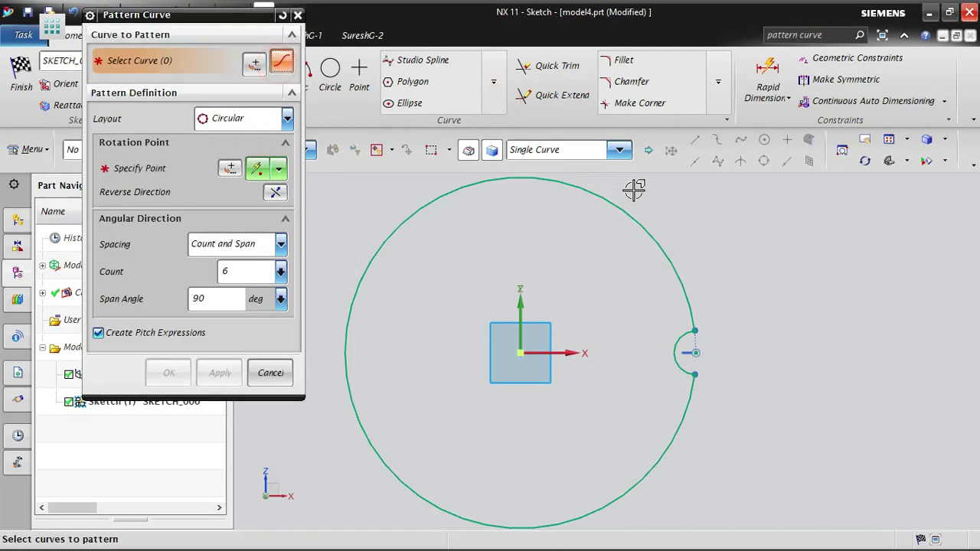
click(678, 341)
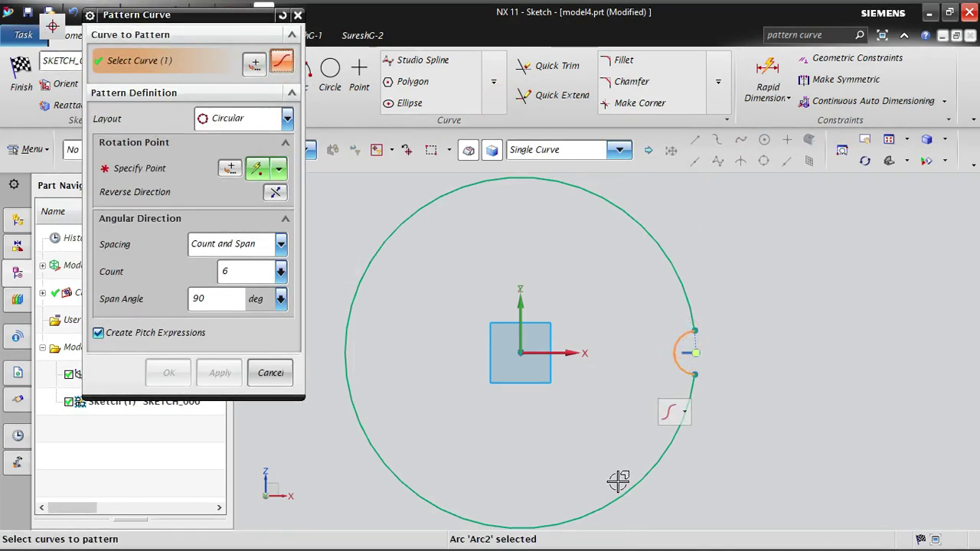
click(257, 171)
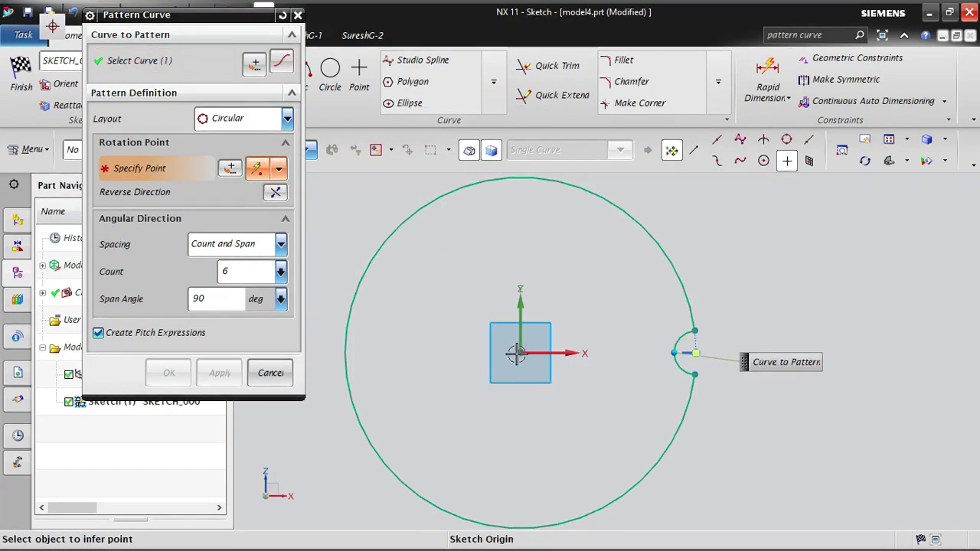
click(516, 353)
- Set spacing to Pitch and Span with Pitch Angle 30° and Span Angle 180°
click(238, 244)
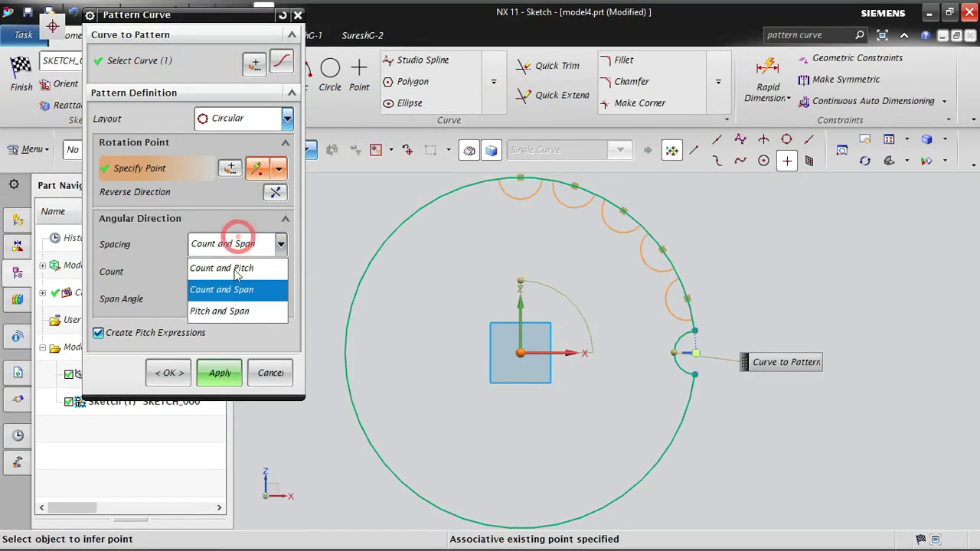
click(235, 312)
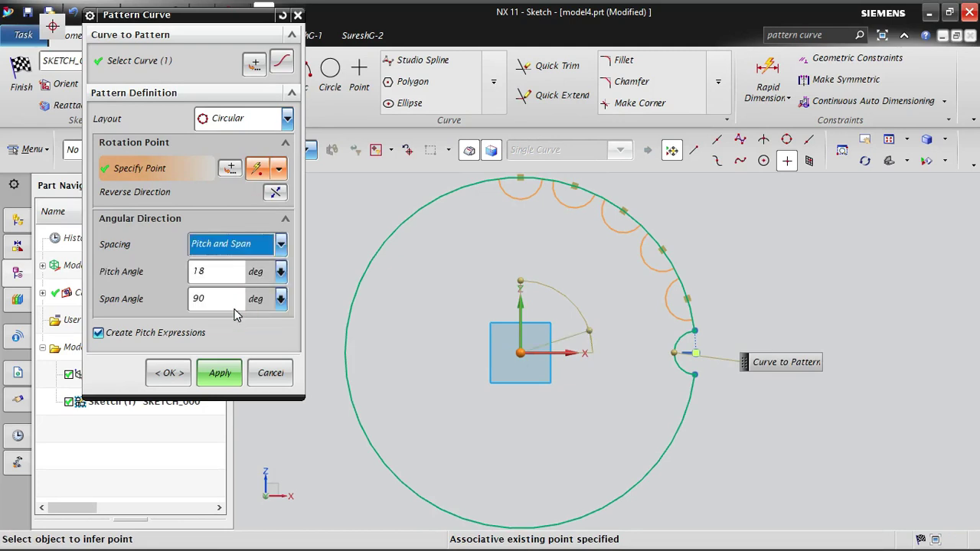
click(203, 272)
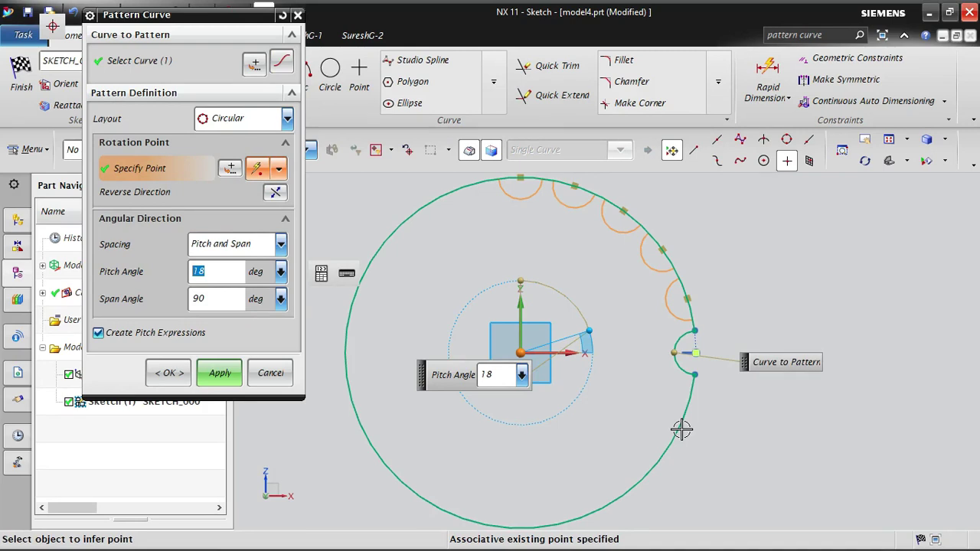
text(30)
click(211, 300)
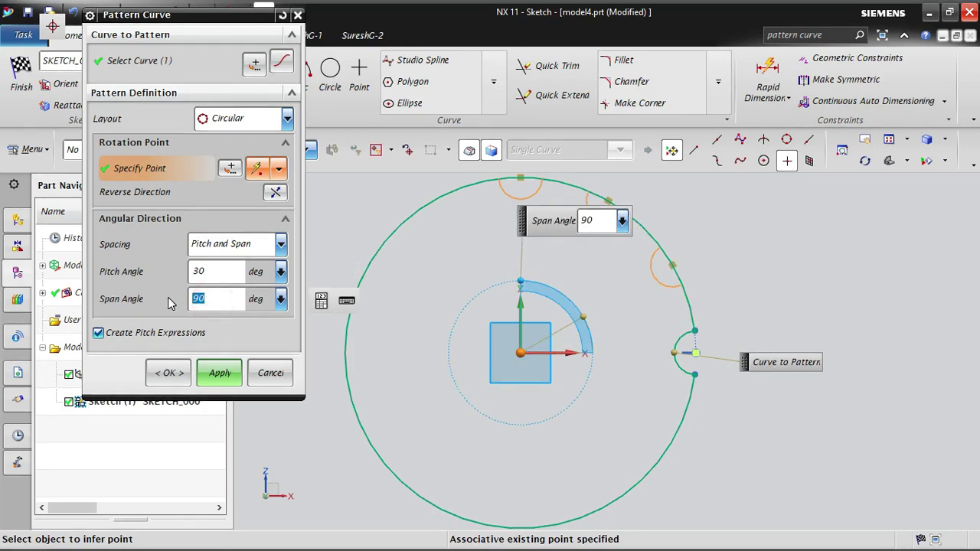
text(180)
key(Tab)
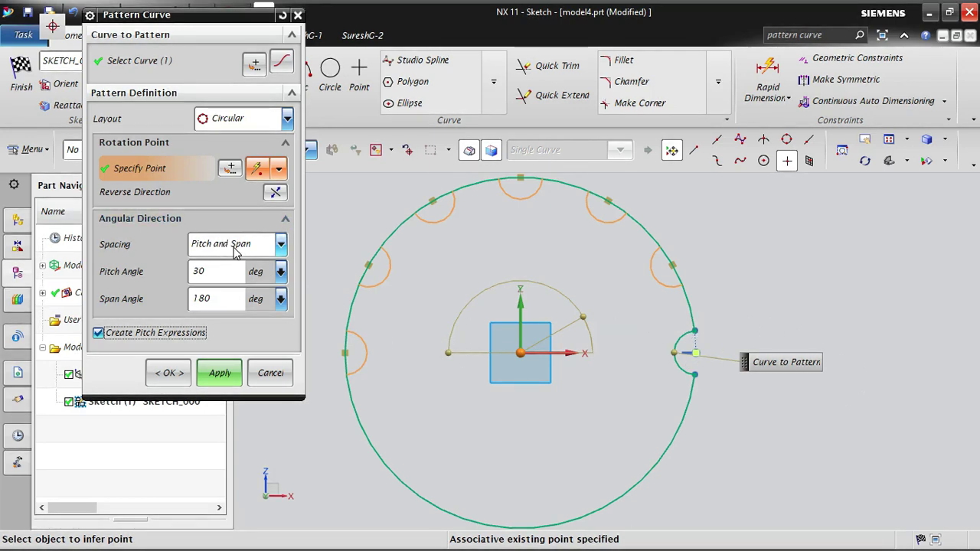
- Turn off Create Pitch Expressions, apply the 30°/180° arc pattern, and close Pattern Curve
click(695, 354)
click(124, 336)
click(220, 373)
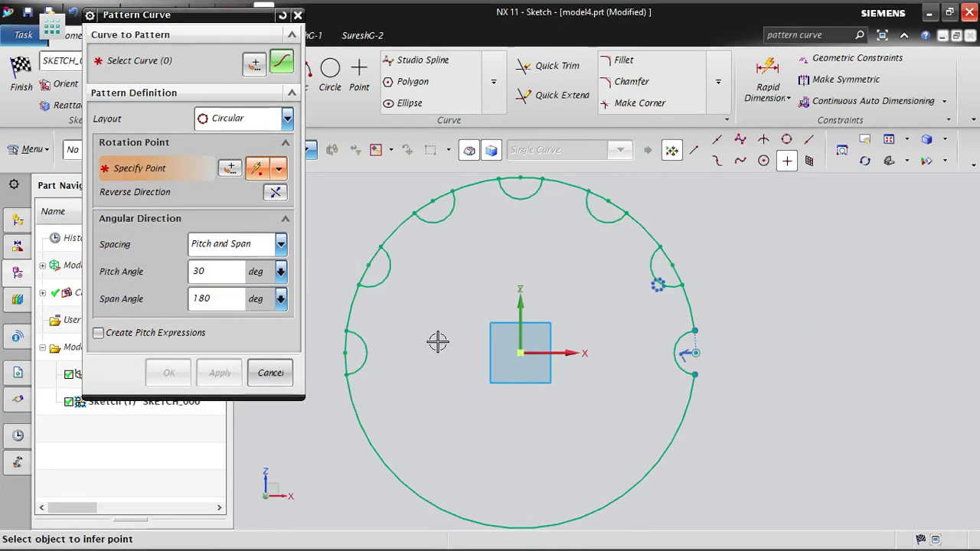
click(271, 373)
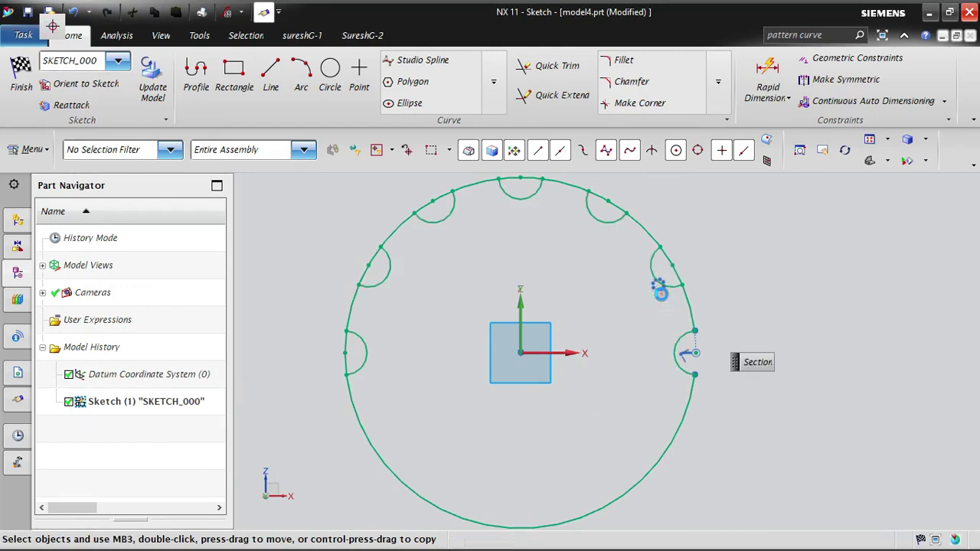
- Edit the arc pattern to turn on Create Pitch Expressions, keeping Circular layout, 30° pitch over 180°
double_click(658, 286)
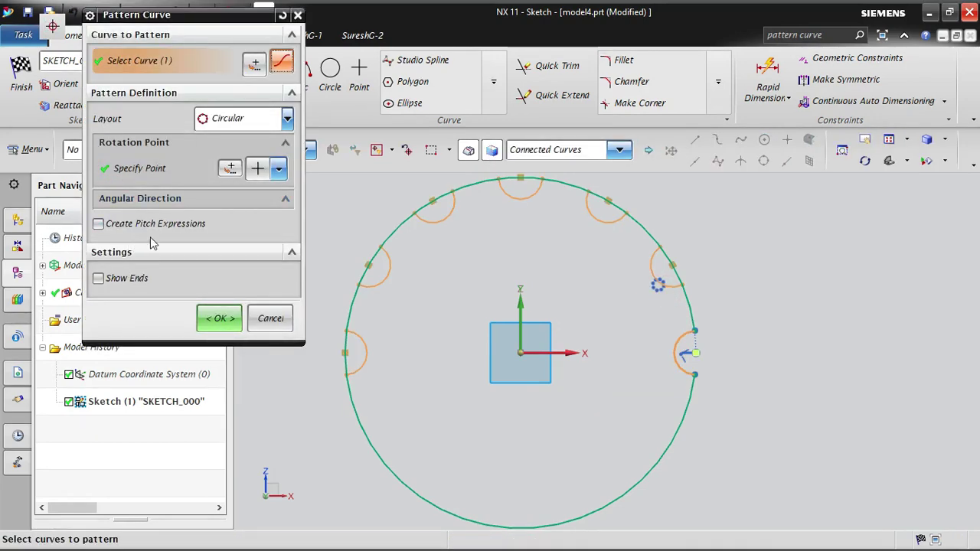
click(255, 120)
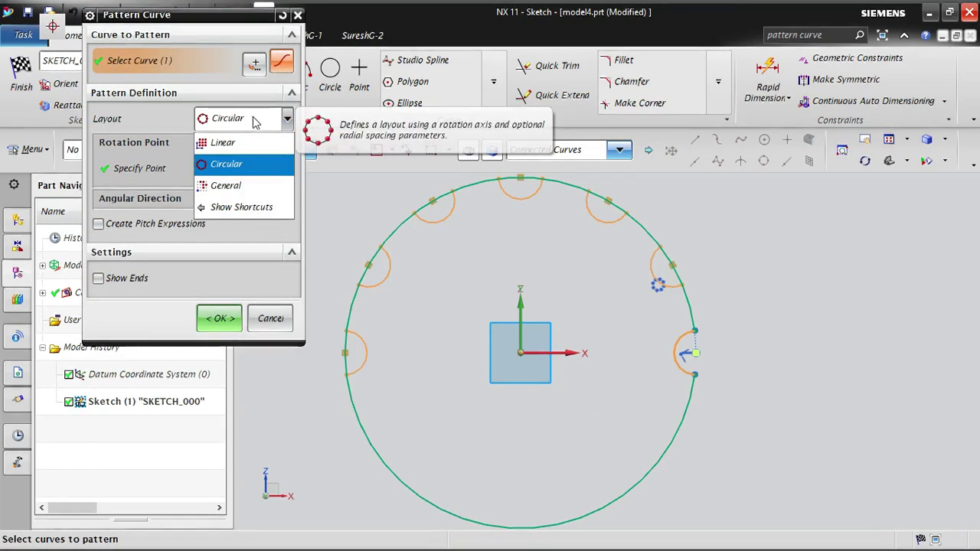
click(238, 121)
click(98, 224)
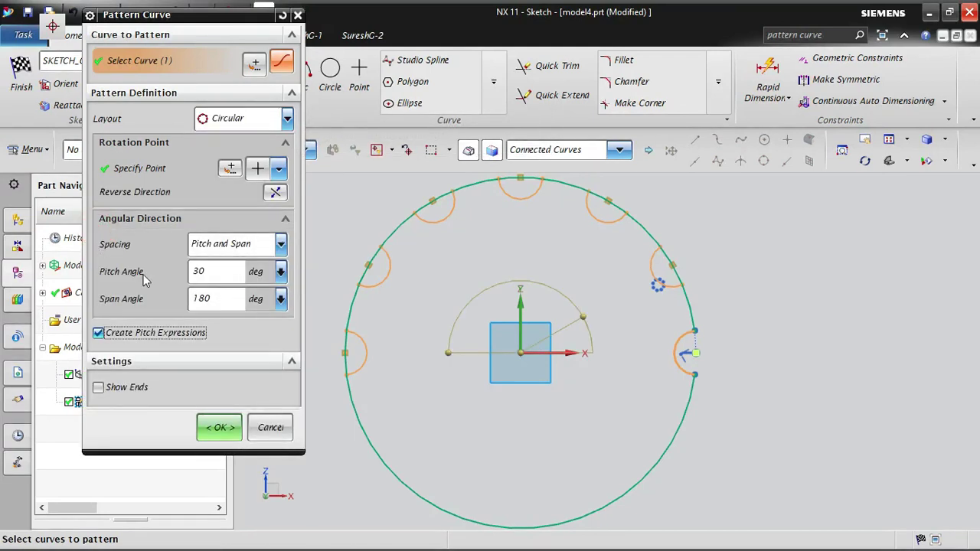
click(217, 271)
click(205, 298)
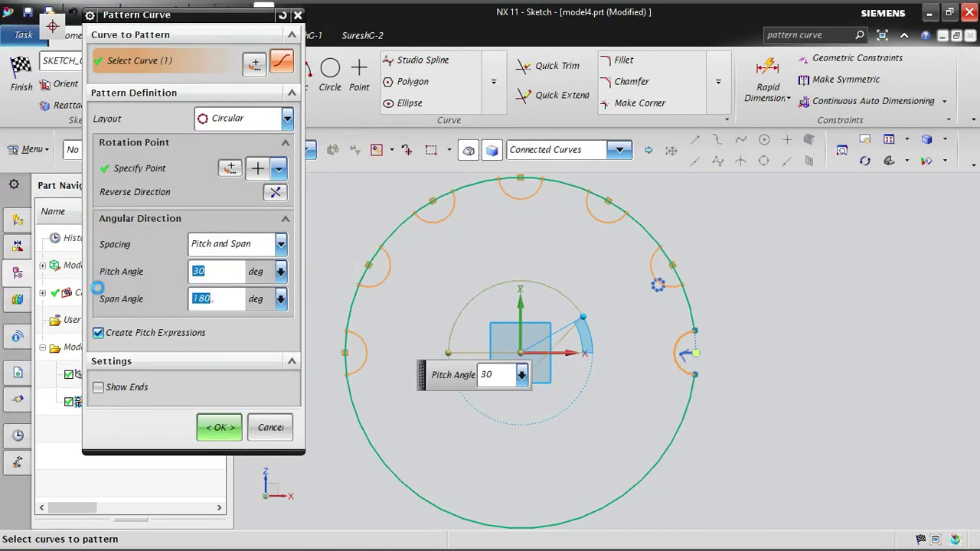
click(221, 428)
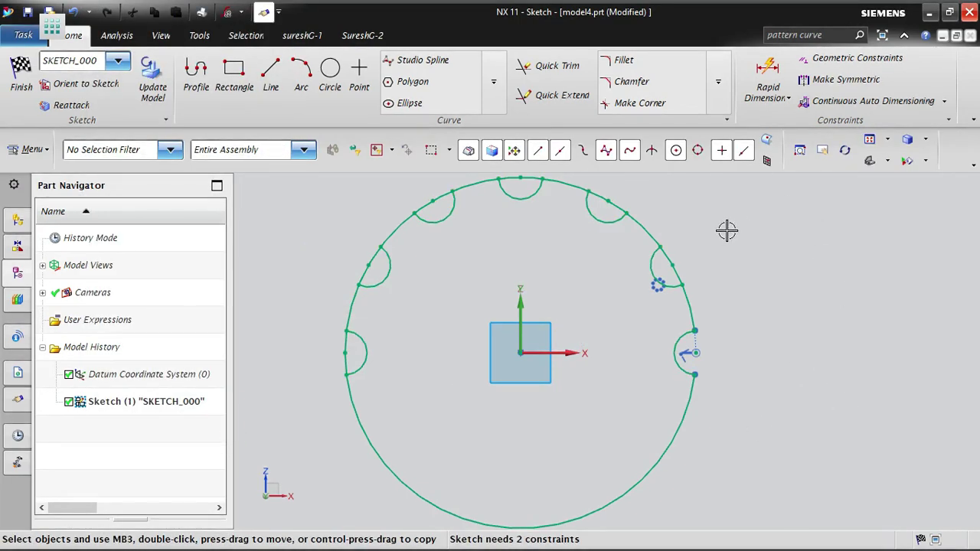
click(494, 81)
click(414, 176)
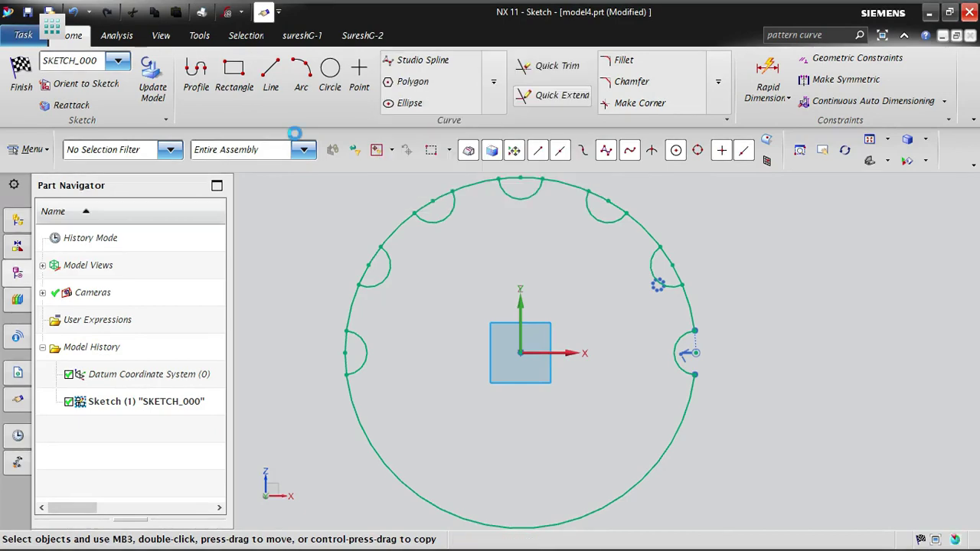
- Show the new pattern's Layout options, including General, while Circular stays selected
click(242, 118)
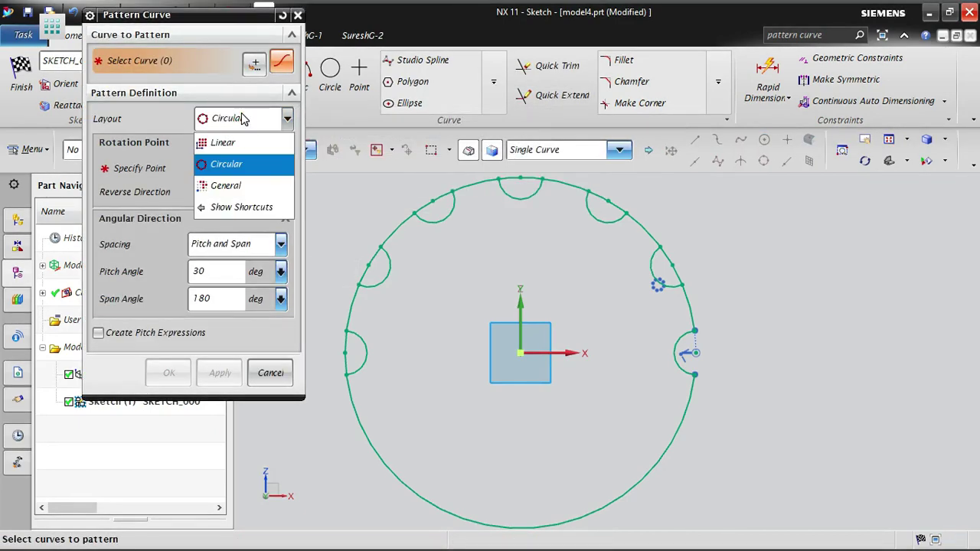
click(242, 118)
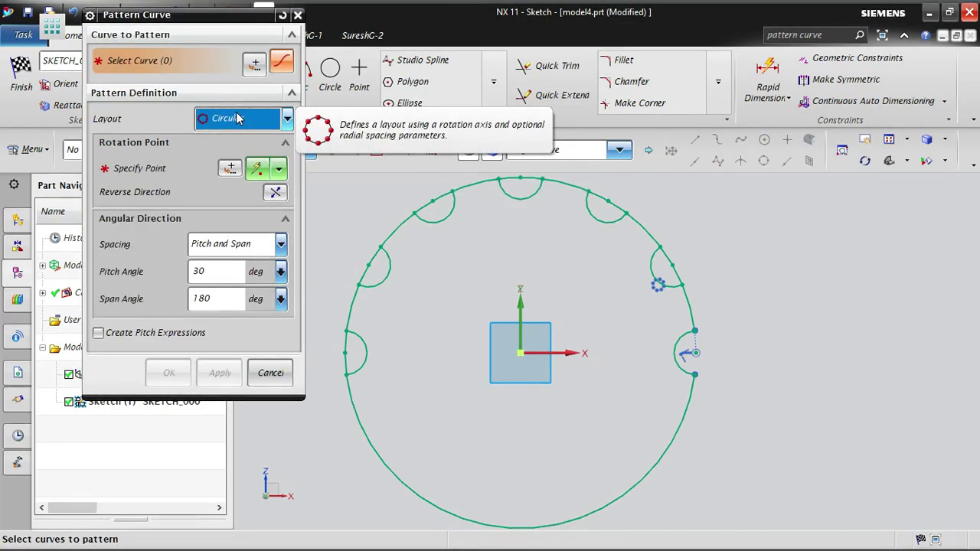
click(238, 118)
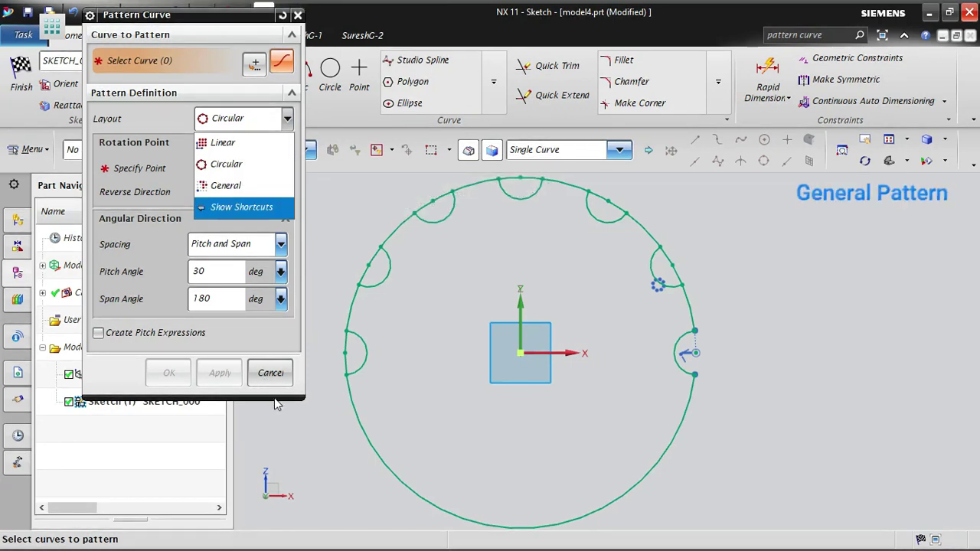
- Draw a small closed right triangle from three Profile lines in an empty area
click(230, 187)
click(403, 393)
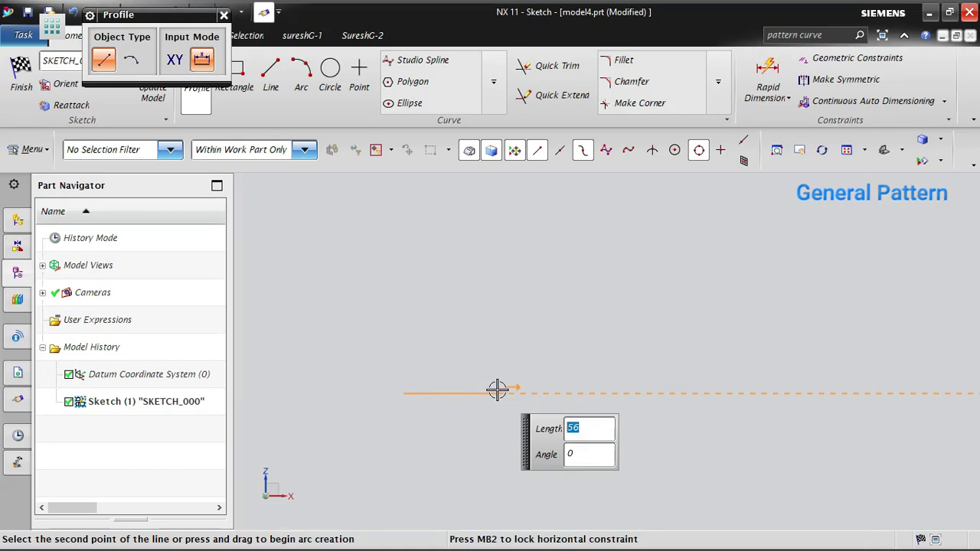
click(498, 393)
click(498, 285)
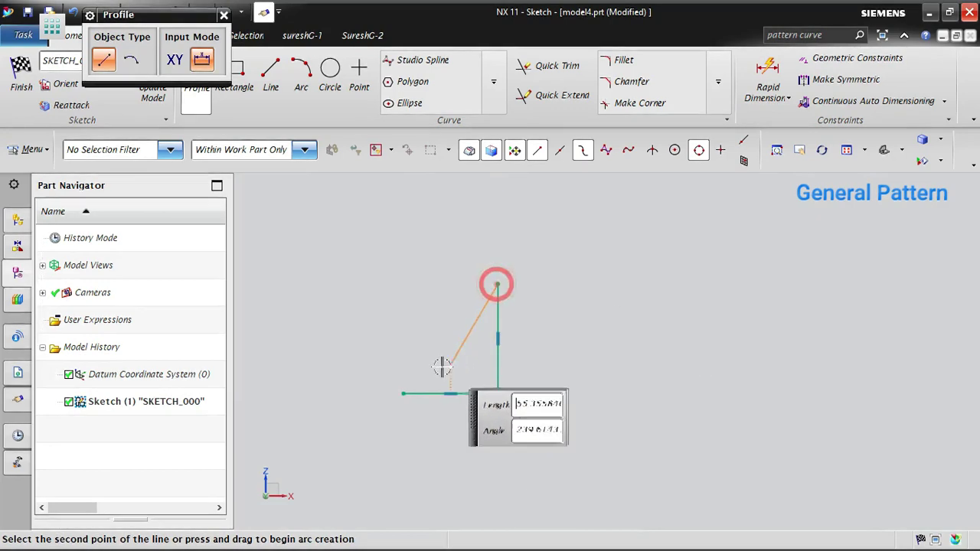
click(403, 393)
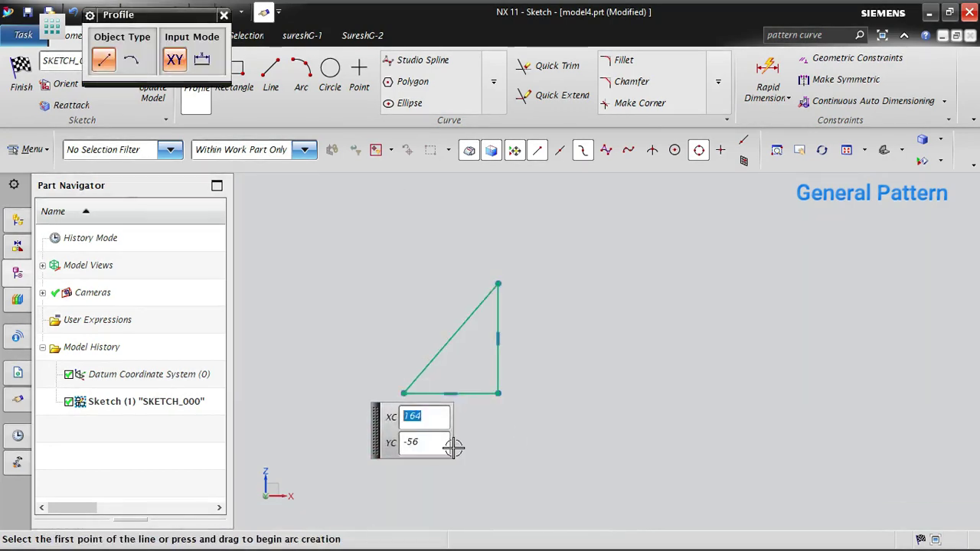
scroll(354, 449, down, 3)
scroll(460, 467, up, 3)
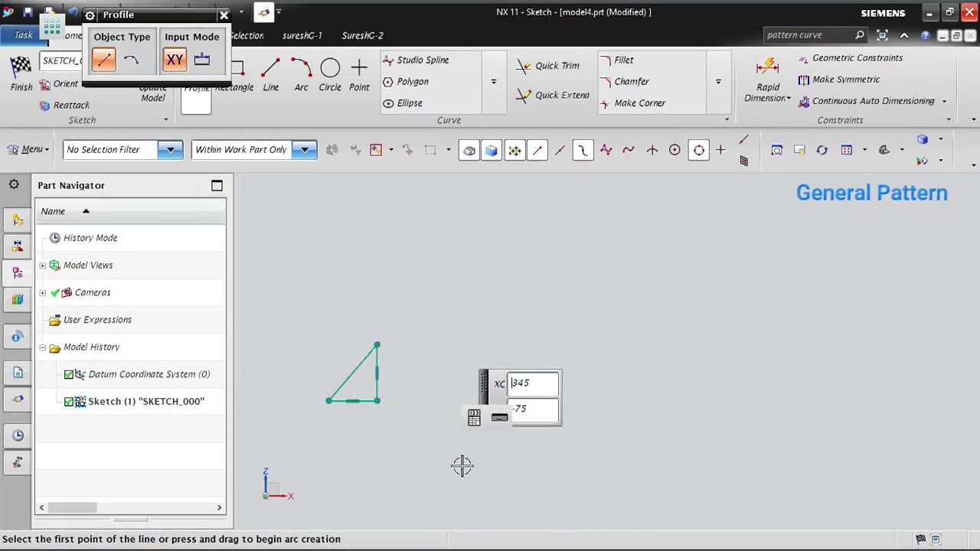
- Start a General-layout Pattern Curve with the triangle's lower-left corner as the From point
click(223, 15)
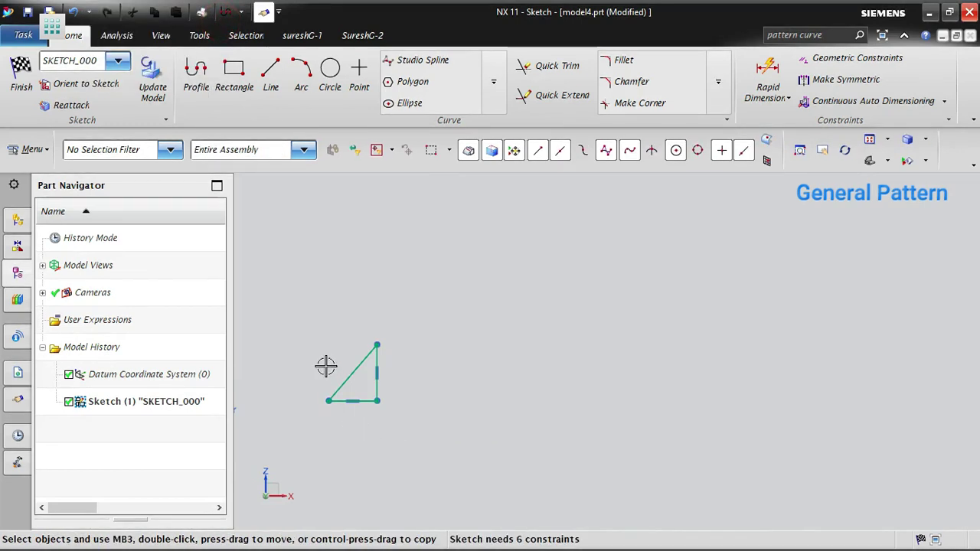
scroll(328, 365, up, 2)
click(493, 81)
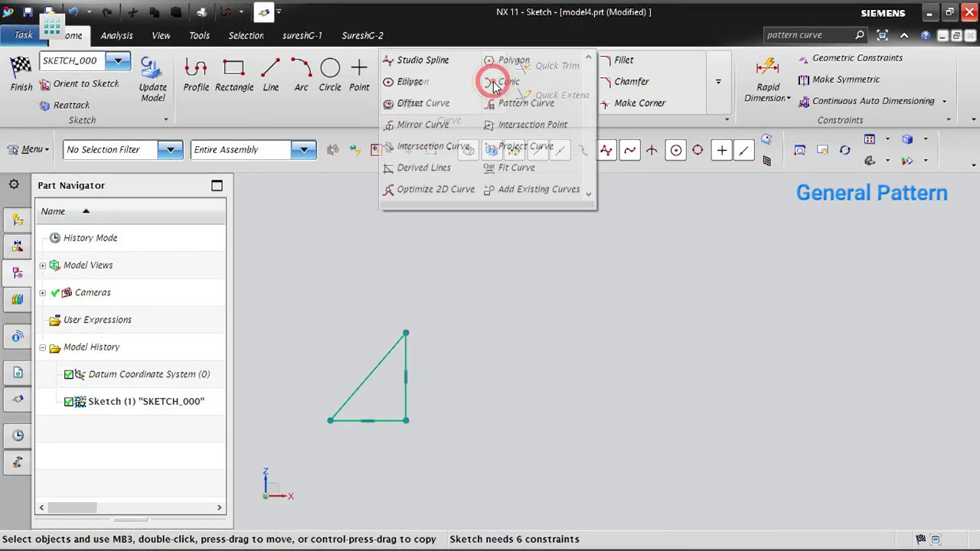
click(527, 106)
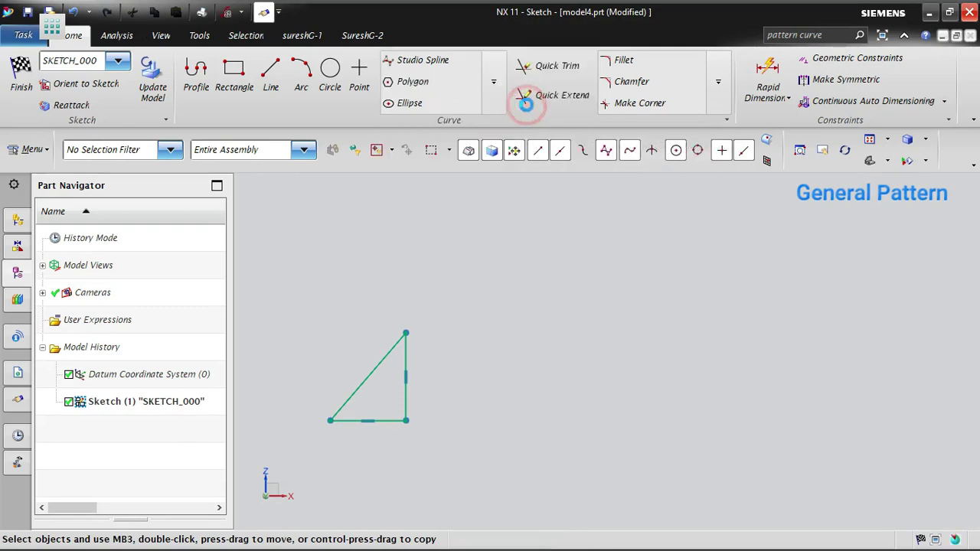
click(276, 120)
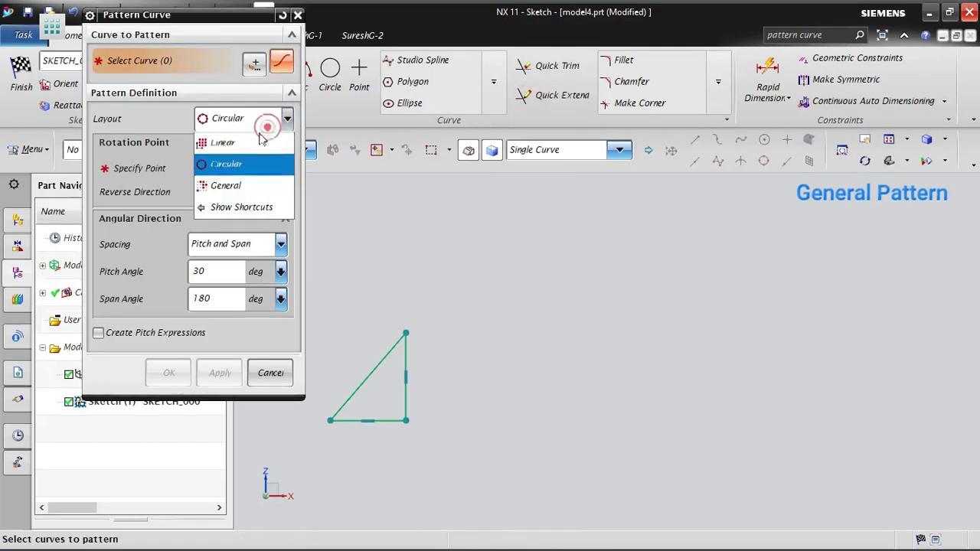
click(234, 187)
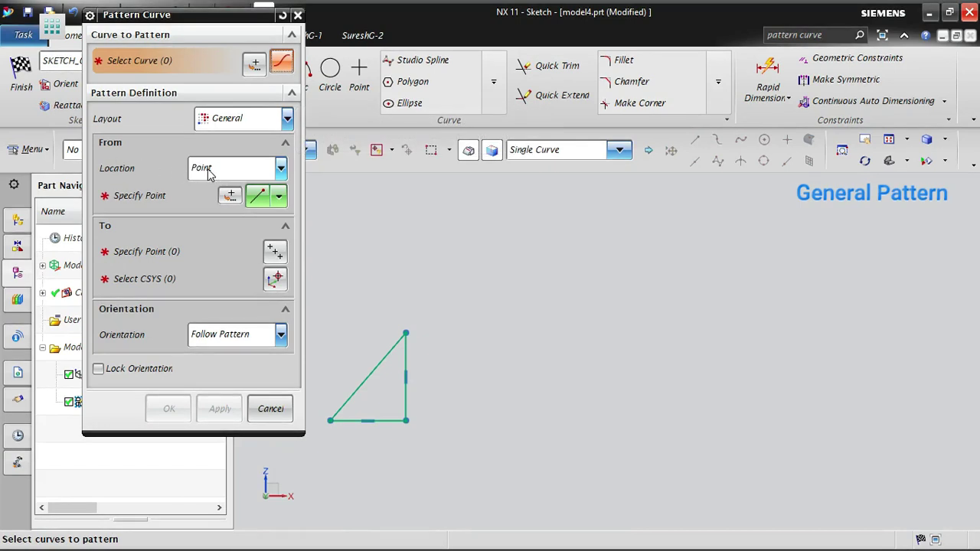
click(257, 205)
click(257, 305)
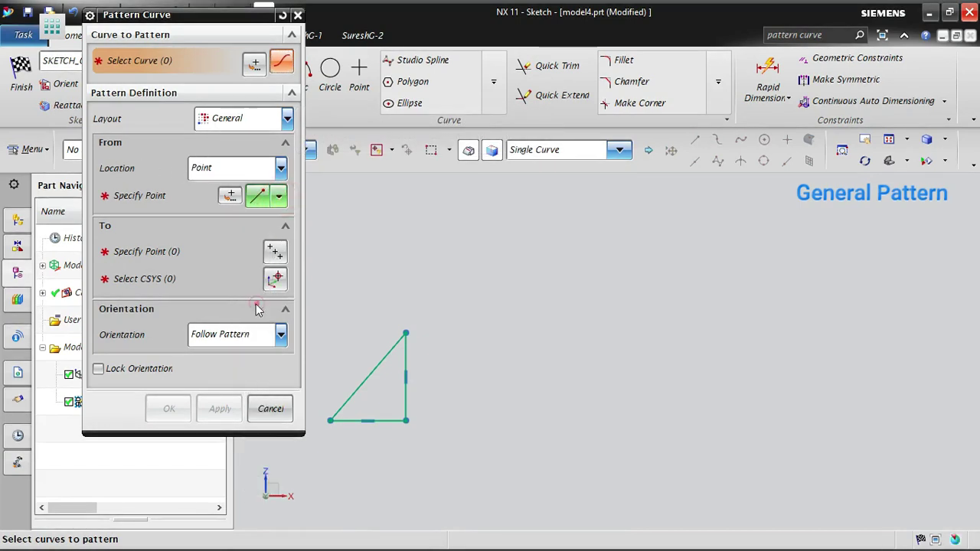
click(345, 423)
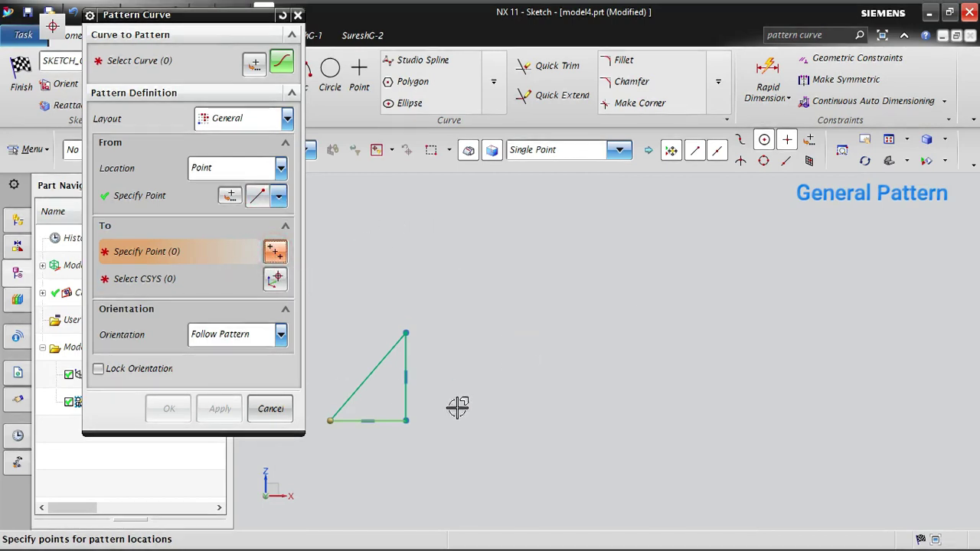
- Add five scattered To-location points for the triangle copies
click(520, 304)
click(676, 242)
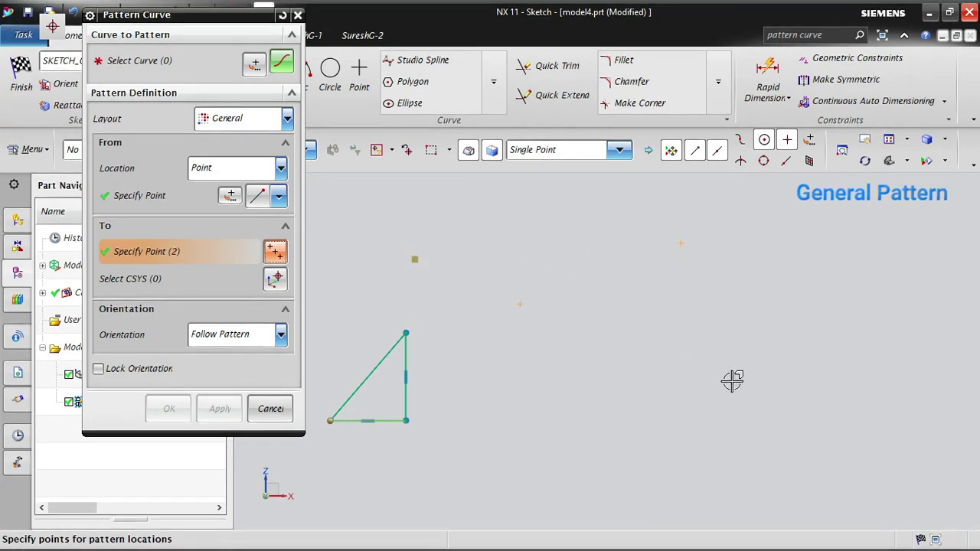
scroll(518, 408, down, 2)
click(794, 240)
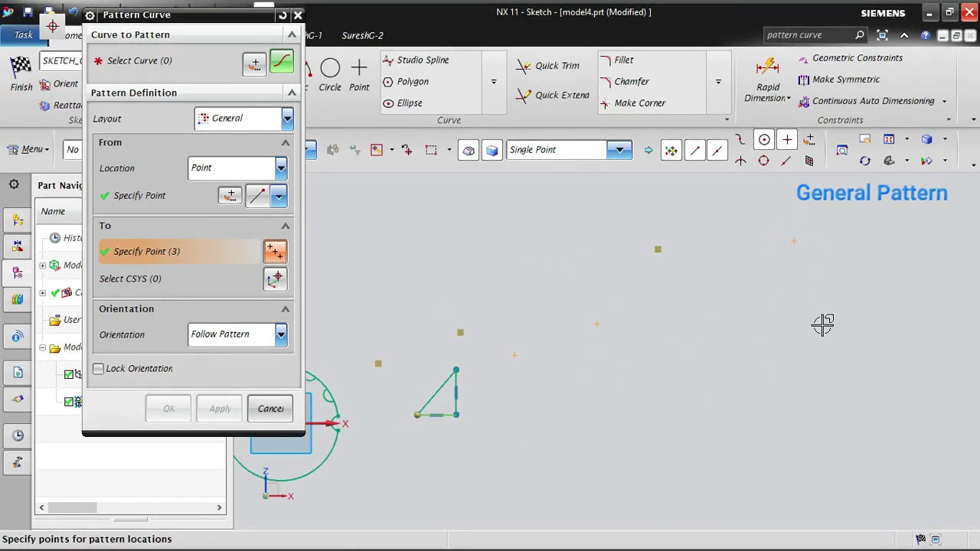
click(912, 325)
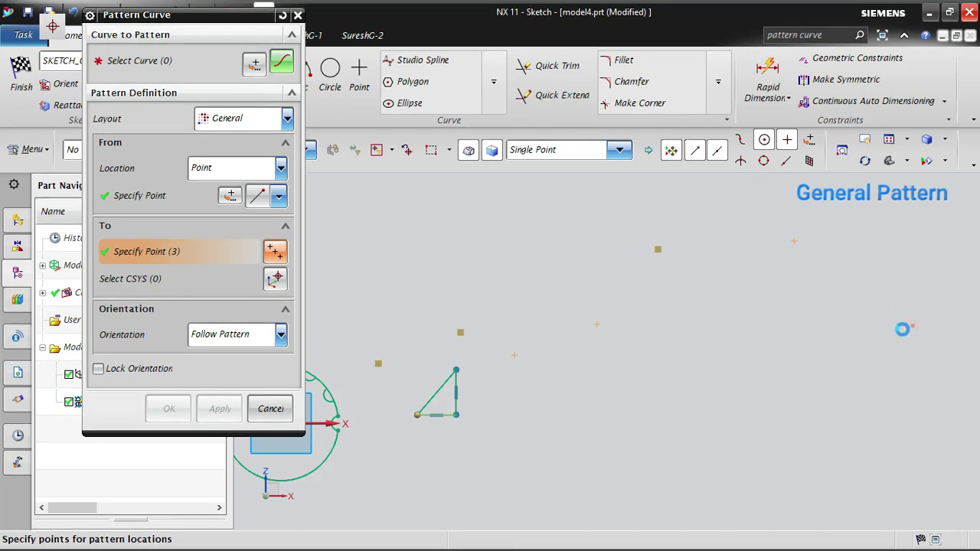
click(745, 413)
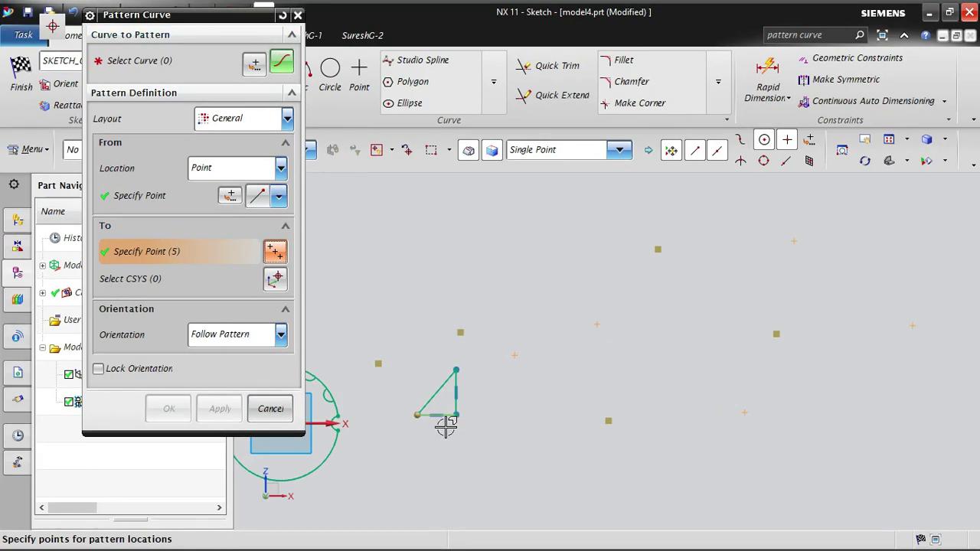
- Set the selection filter to Connected Curves and select the whole triangle to pattern
click(281, 61)
scroll(436, 411, up, 3)
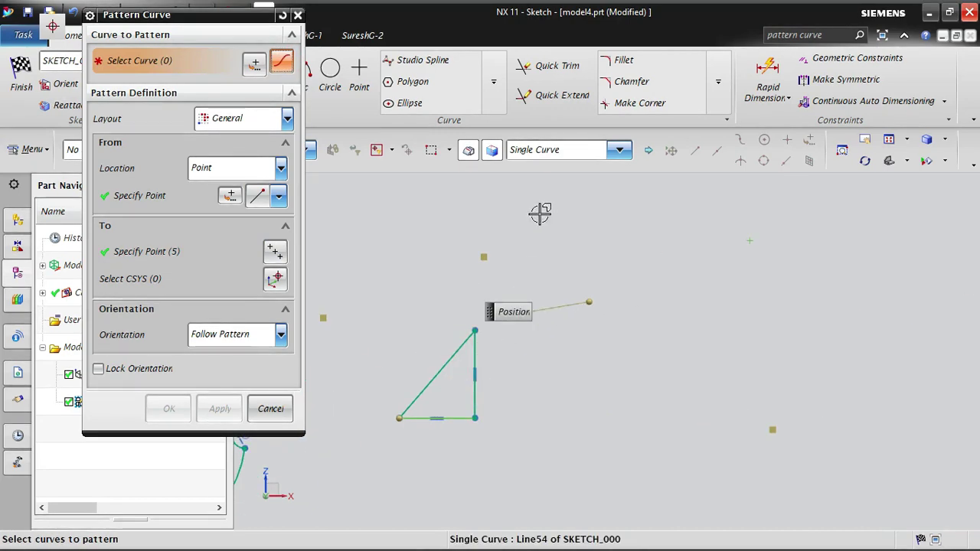
click(576, 150)
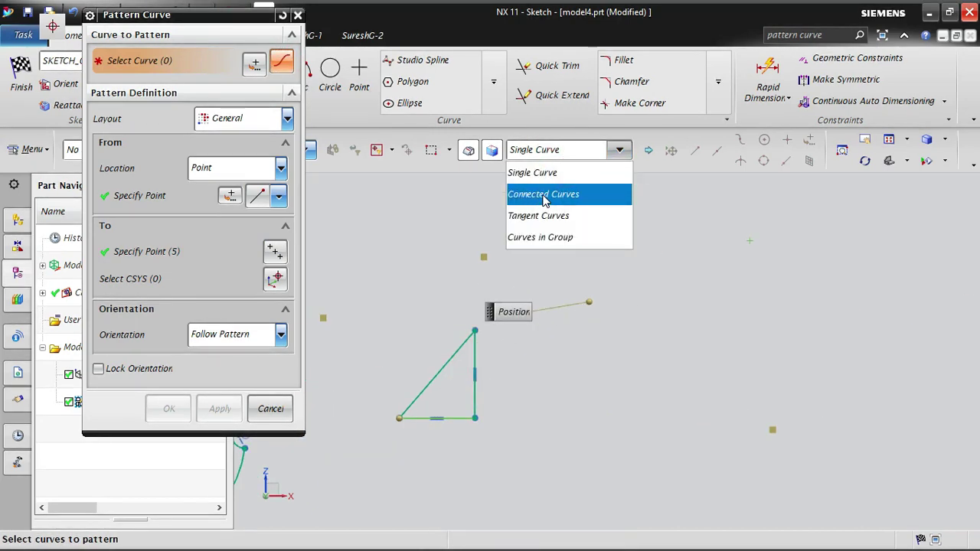
click(543, 195)
click(441, 369)
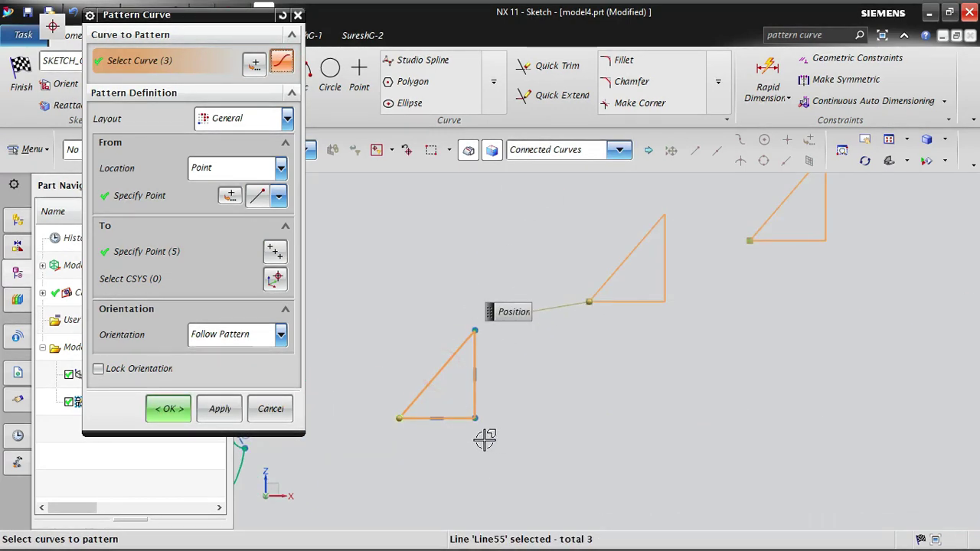
scroll(484, 439, down, 3)
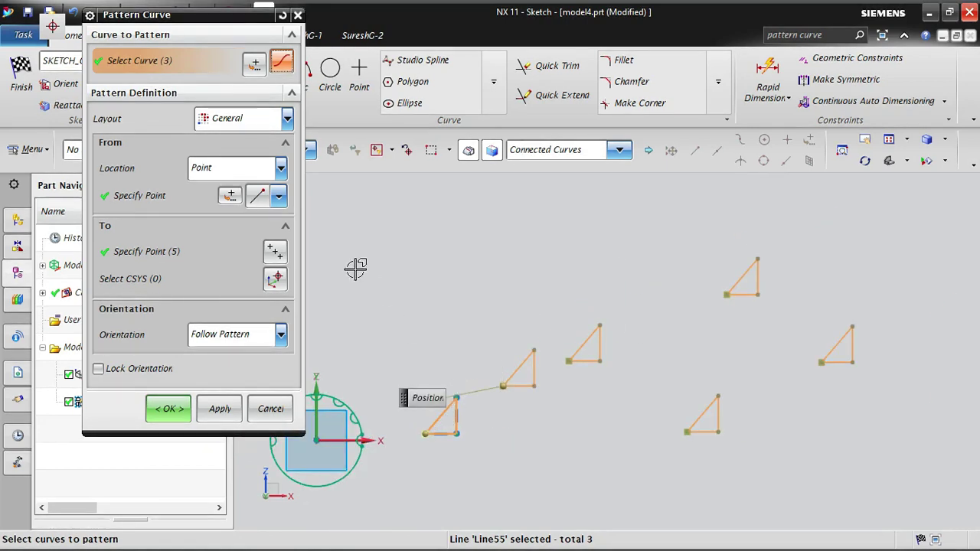
- Place eleven more triangle copies at scattered points and accept the 16-copy pattern
click(274, 252)
click(492, 240)
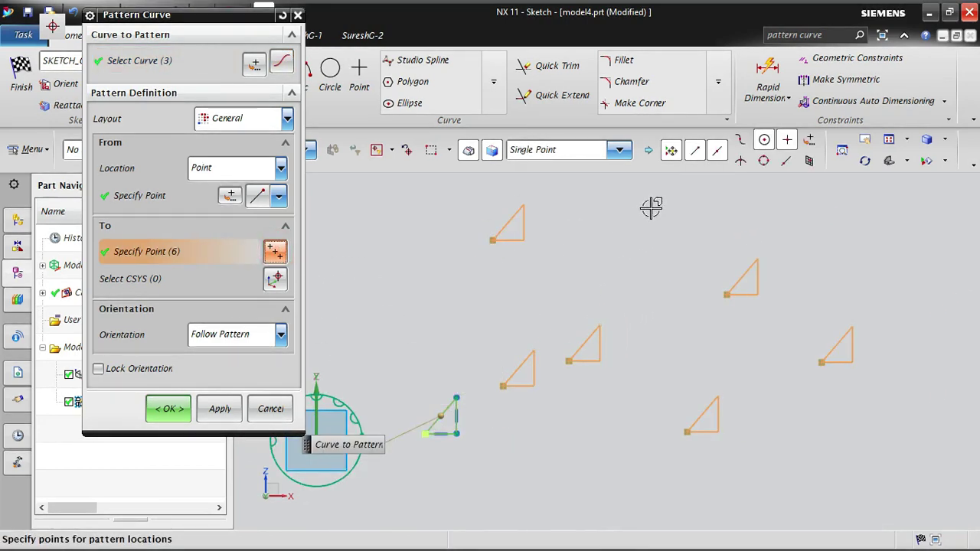
click(650, 208)
click(848, 227)
click(961, 266)
scroll(468, 327, down, 3)
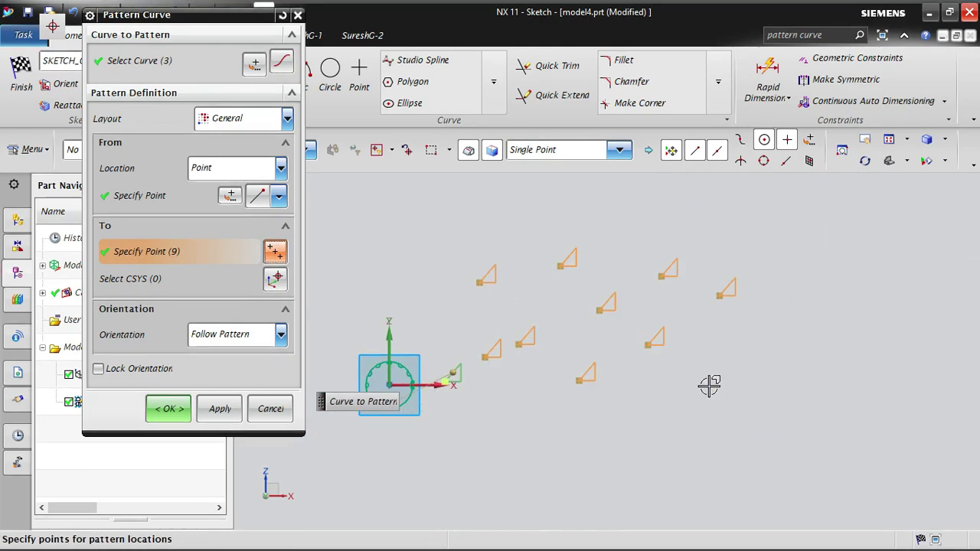
click(737, 376)
click(563, 443)
click(457, 468)
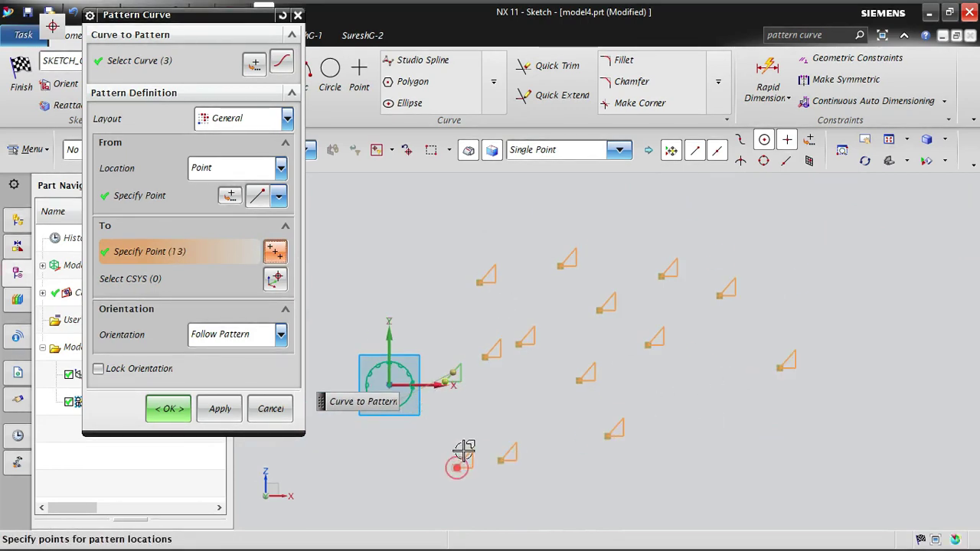
click(698, 419)
click(803, 291)
click(808, 205)
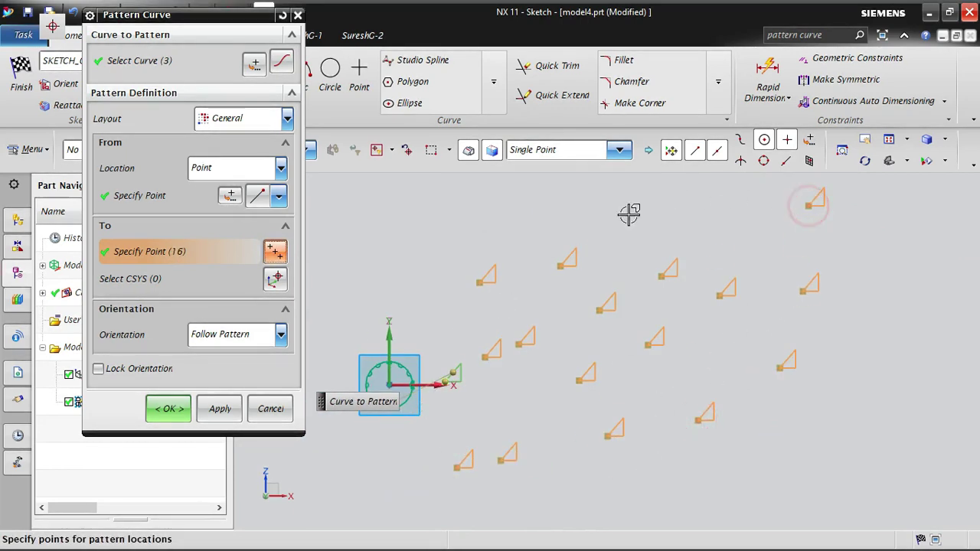
middle_click(509, 213)
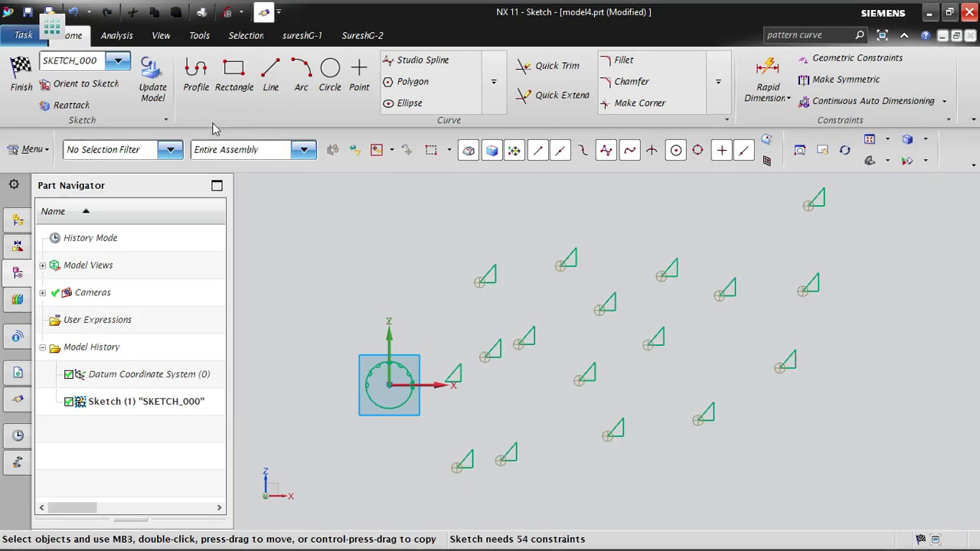
scroll(410, 416, down, 3)
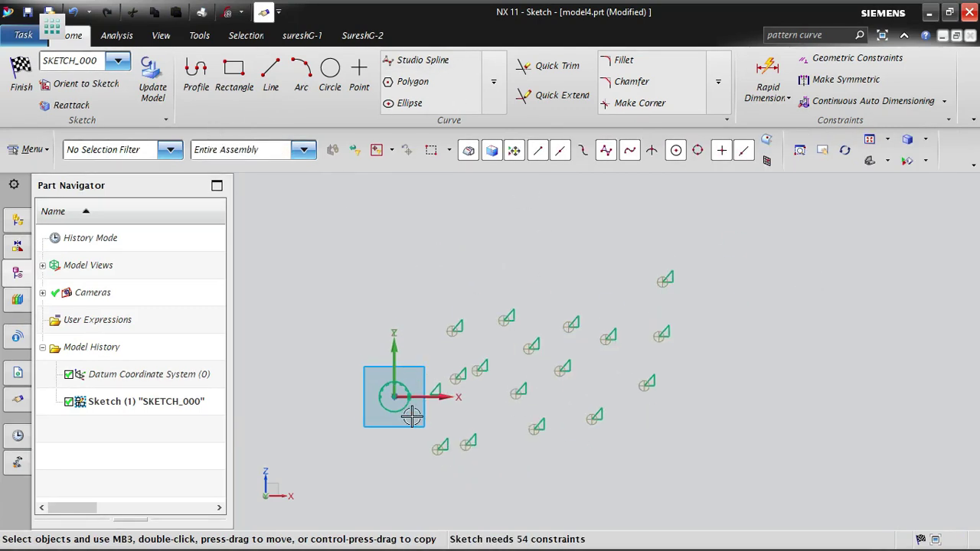
- Undo the sixteen-copy triangle pattern and start a new Pattern Curve from the Curve gallery
key(ctrl+z)
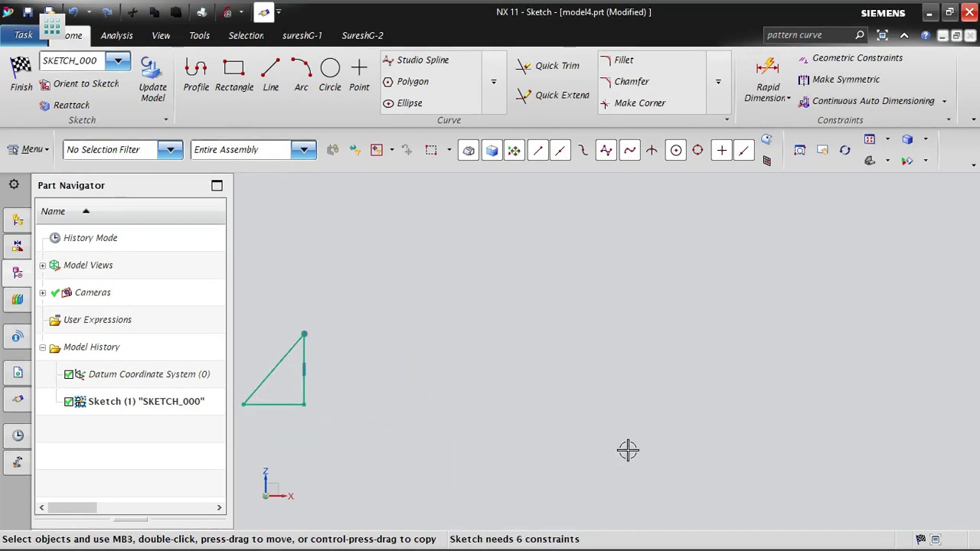
click(494, 83)
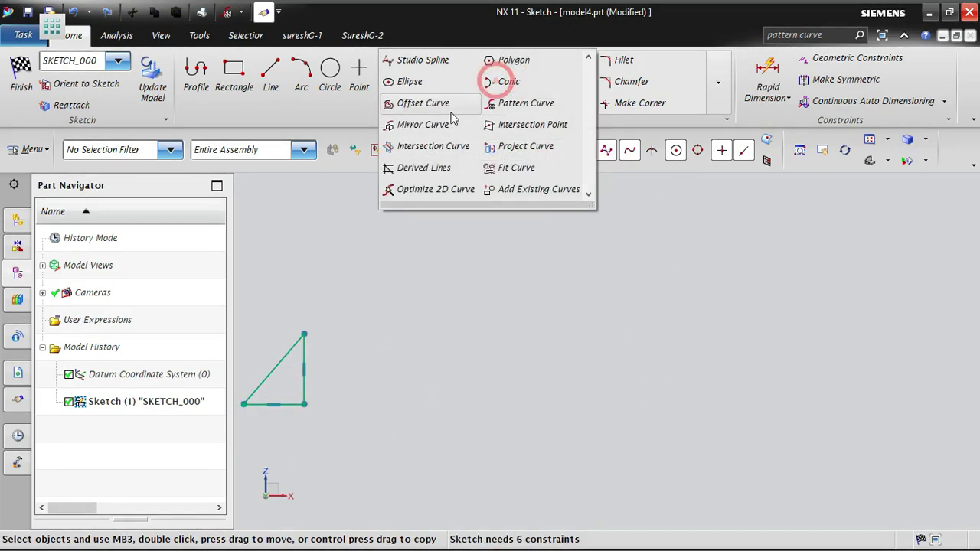
click(524, 103)
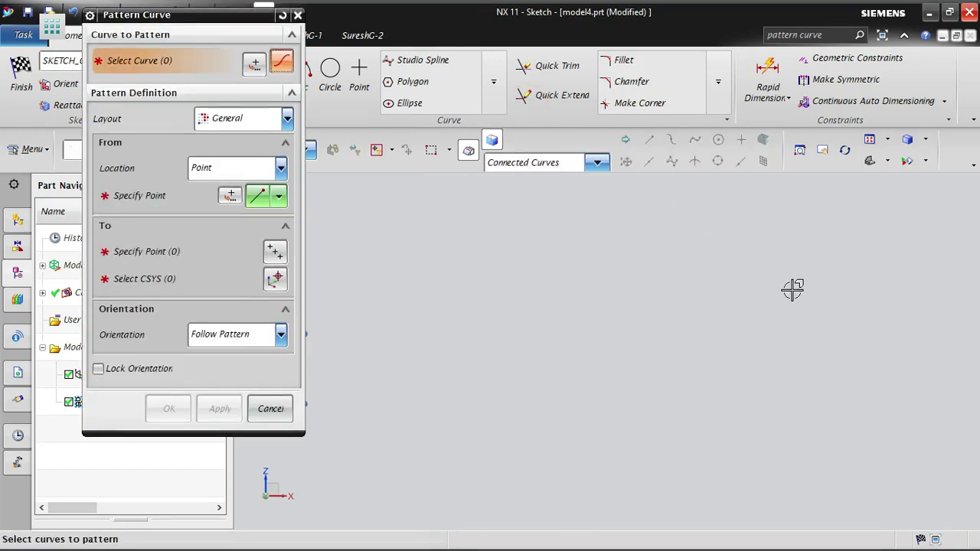
scroll(781, 299, down, 3)
scroll(726, 317, up, 3)
scroll(726, 318, up, 1)
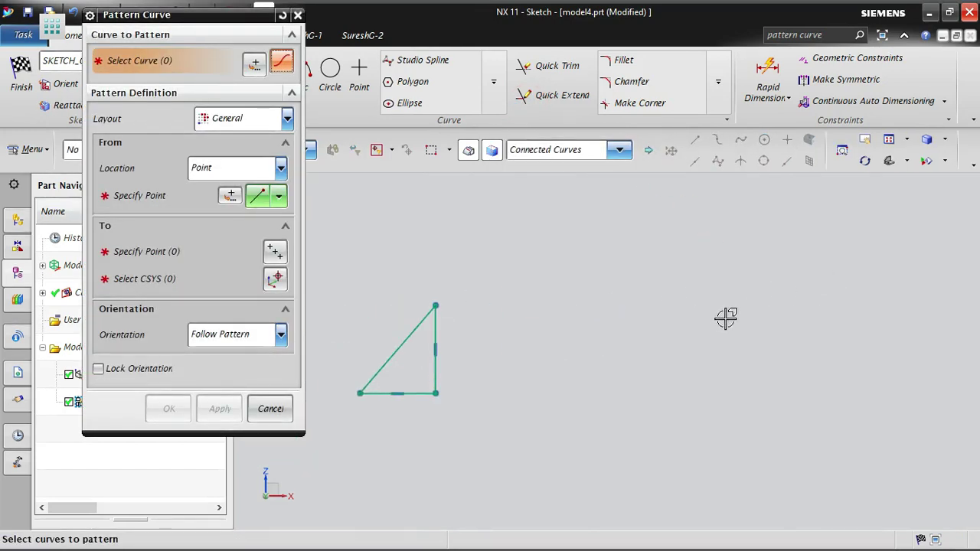
- Box-select the triangle's three curves and set the From point to its bottom-right end point
click(282, 61)
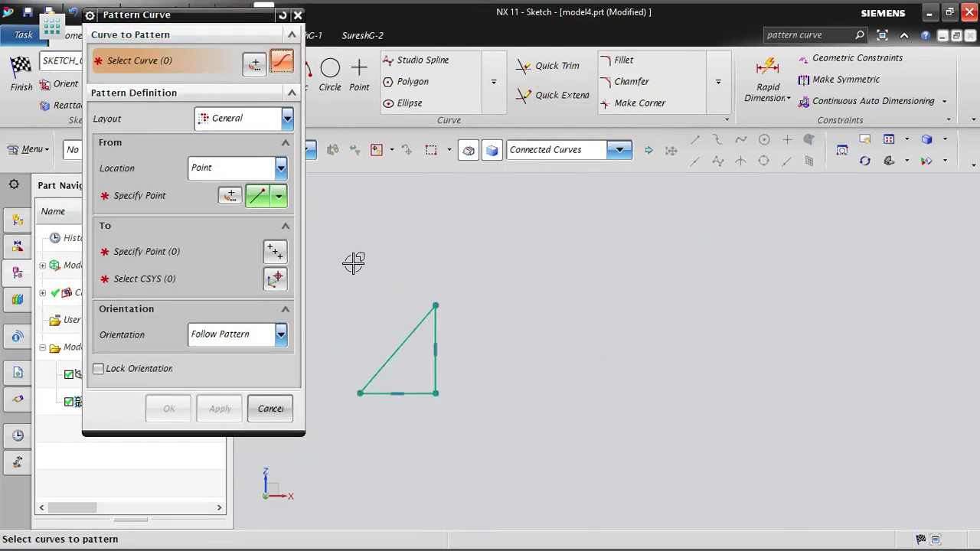
drag(350, 261, 466, 412)
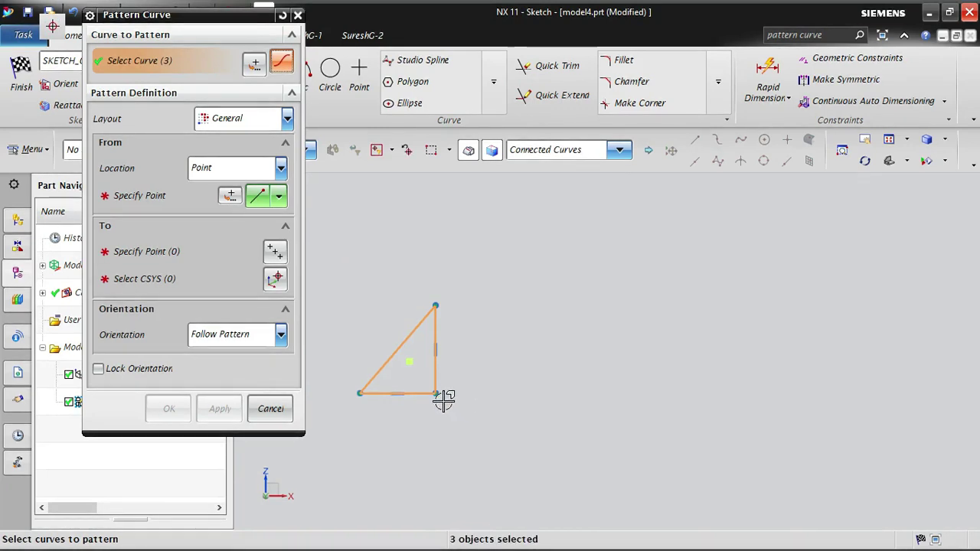
click(230, 170)
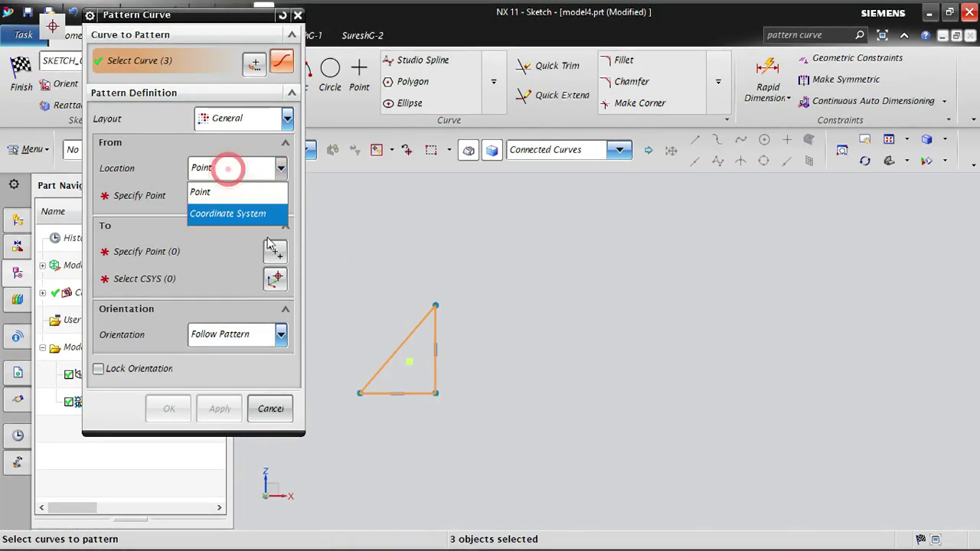
click(220, 192)
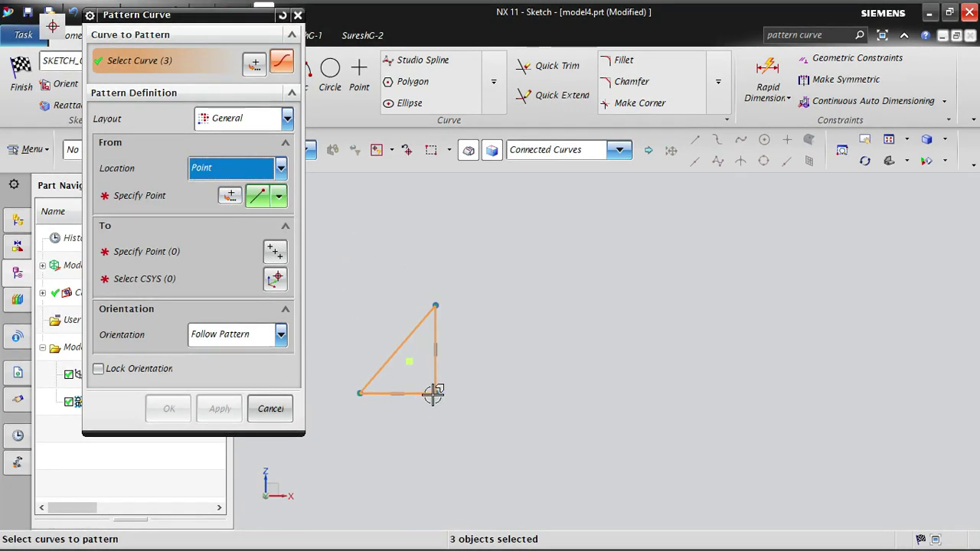
click(280, 196)
click(261, 291)
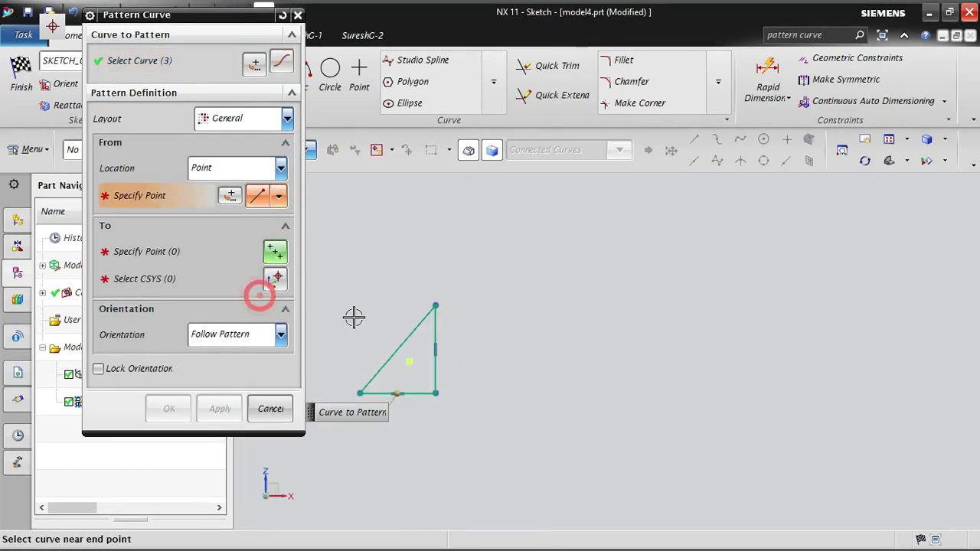
click(436, 387)
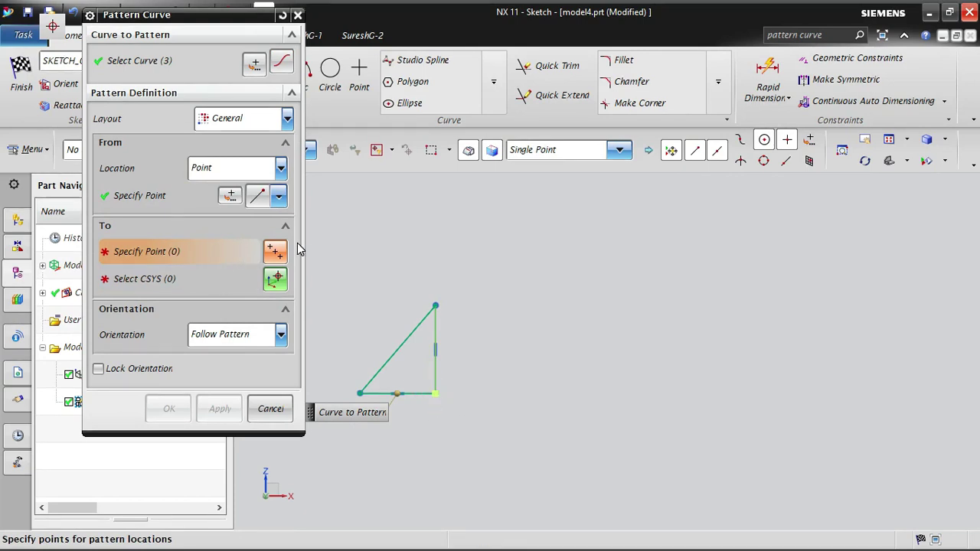
- Place the first two triangle copies and set Orientation to Same as Input
click(608, 282)
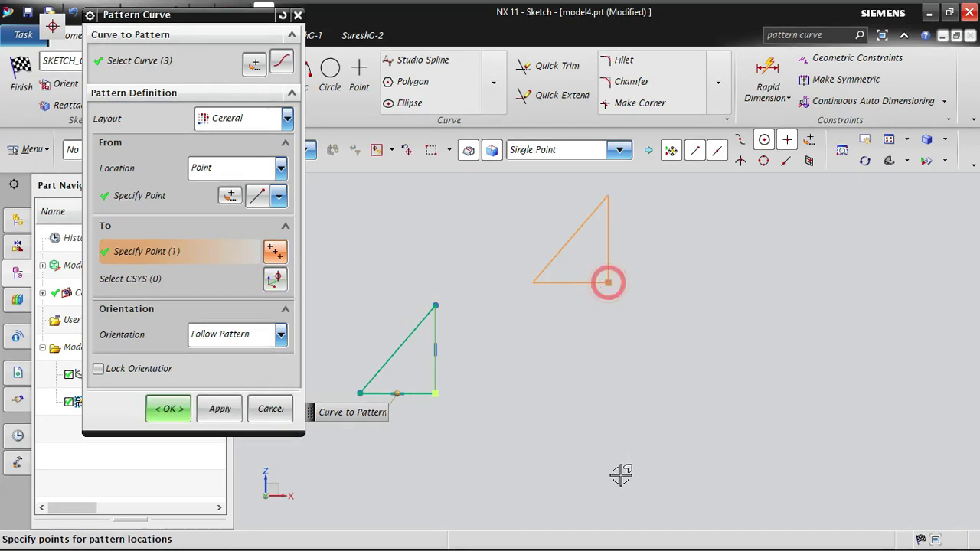
click(801, 203)
scroll(516, 476, down, 2)
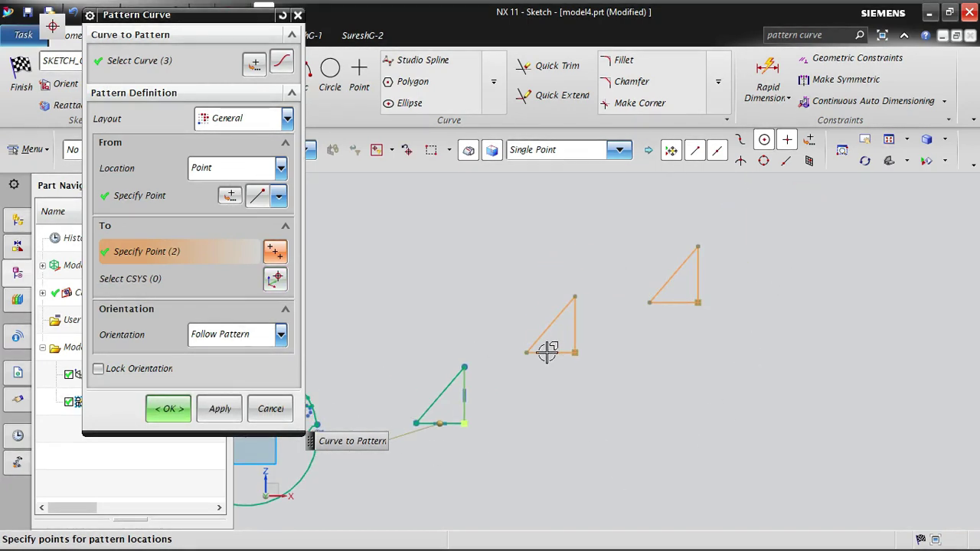
click(280, 336)
click(219, 358)
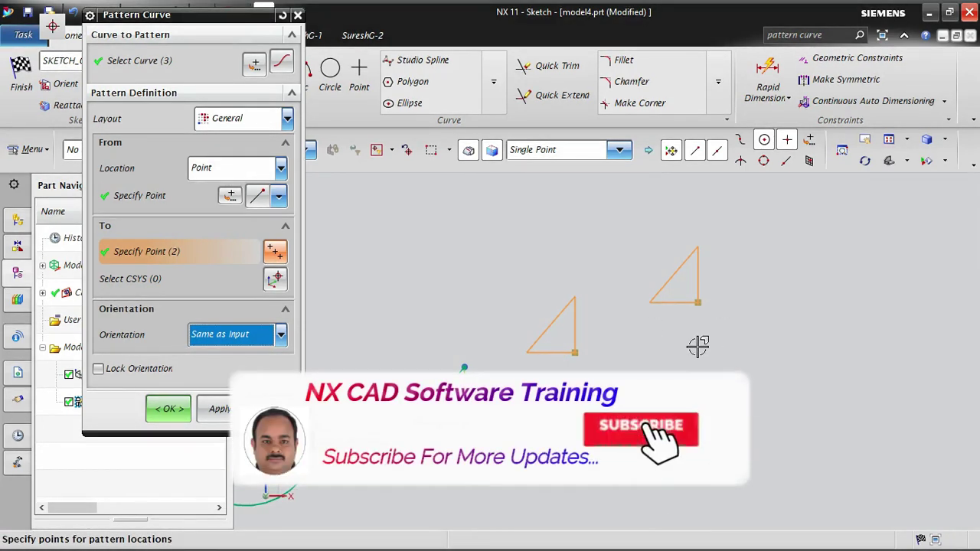
- Add four more To points, apply the six-copy triangle pattern, and close Pattern Curve
click(603, 432)
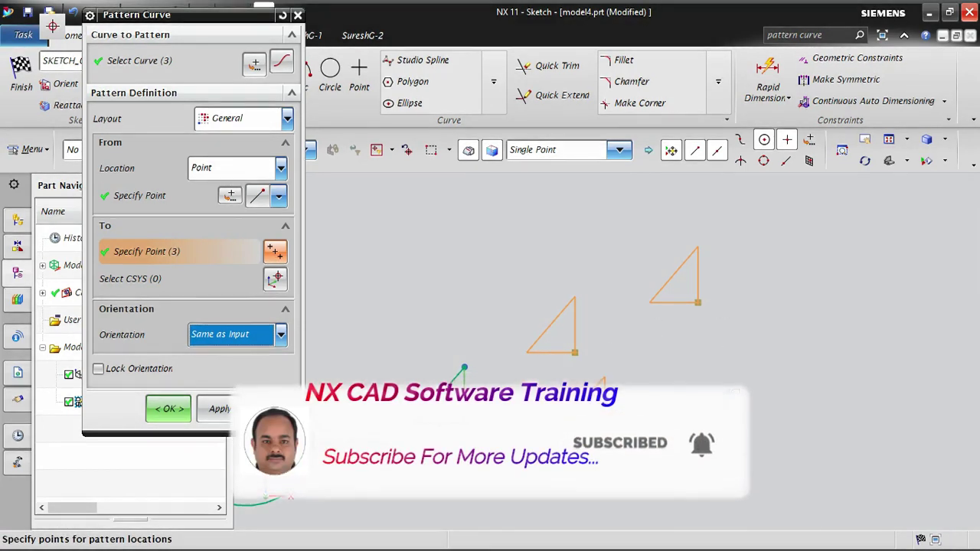
click(728, 399)
click(806, 337)
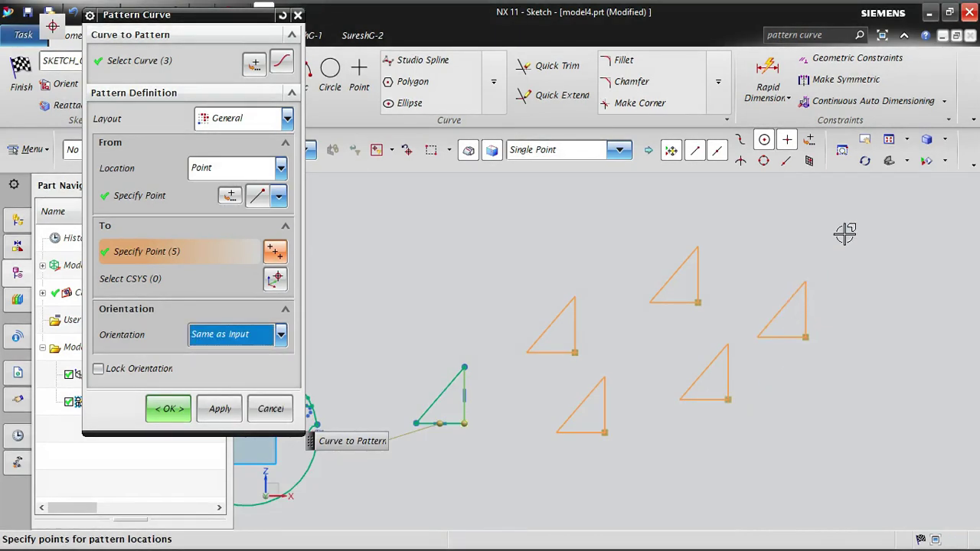
click(896, 283)
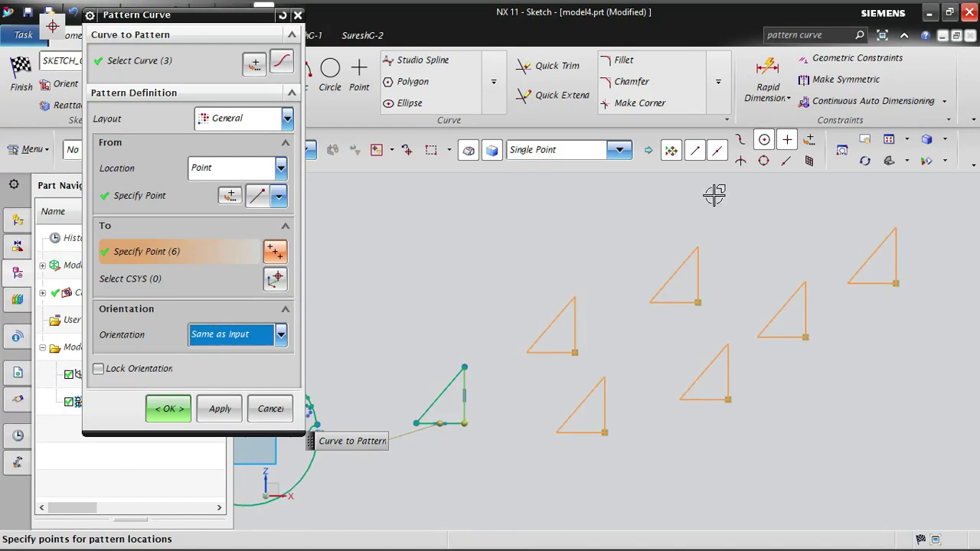
click(260, 334)
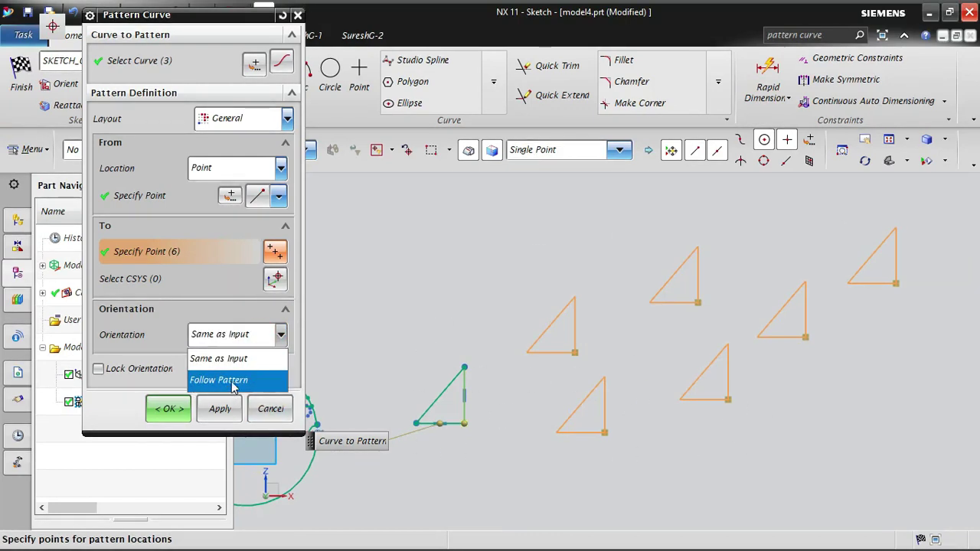
click(226, 307)
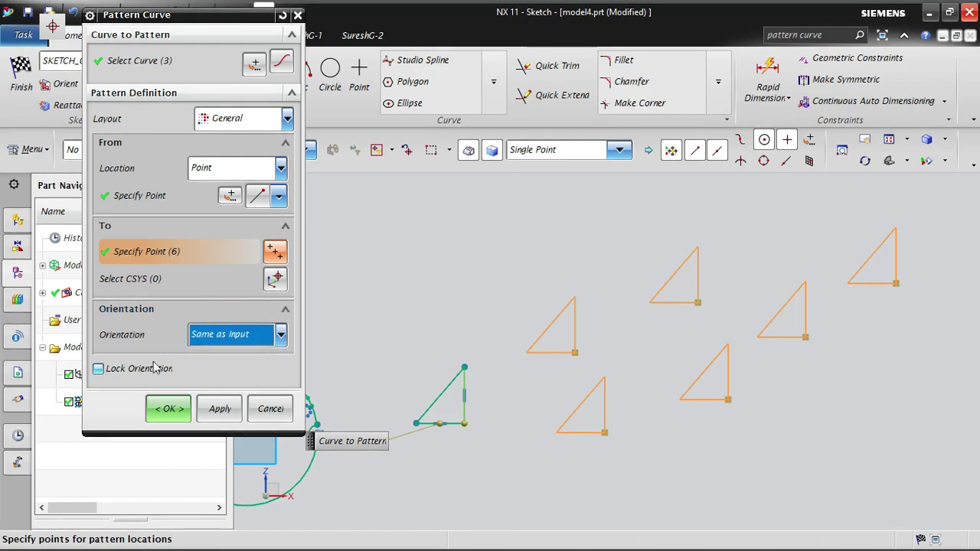
click(224, 408)
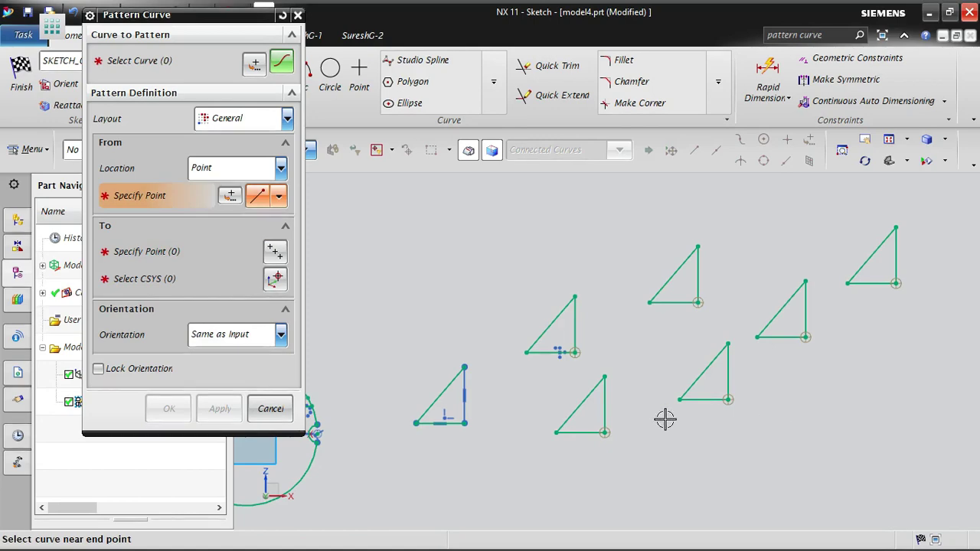
click(270, 409)
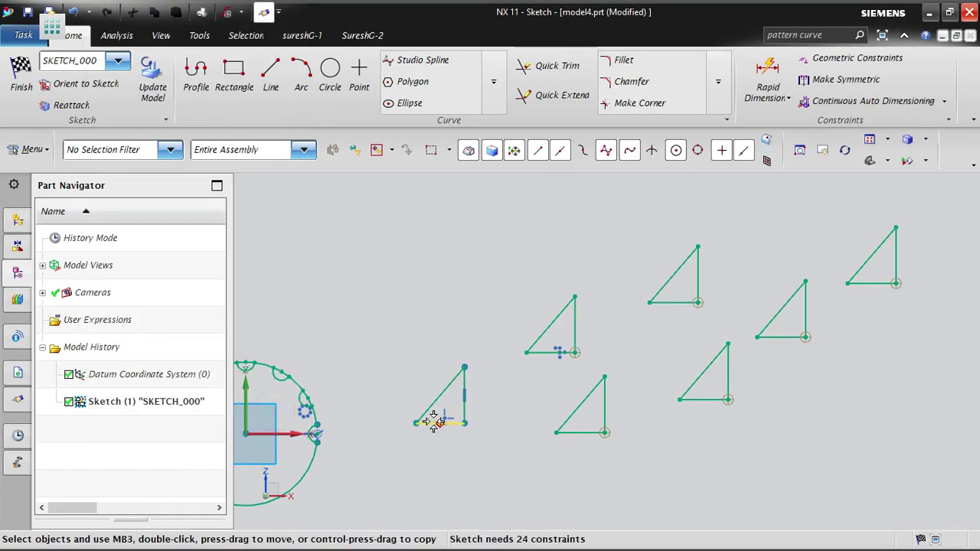